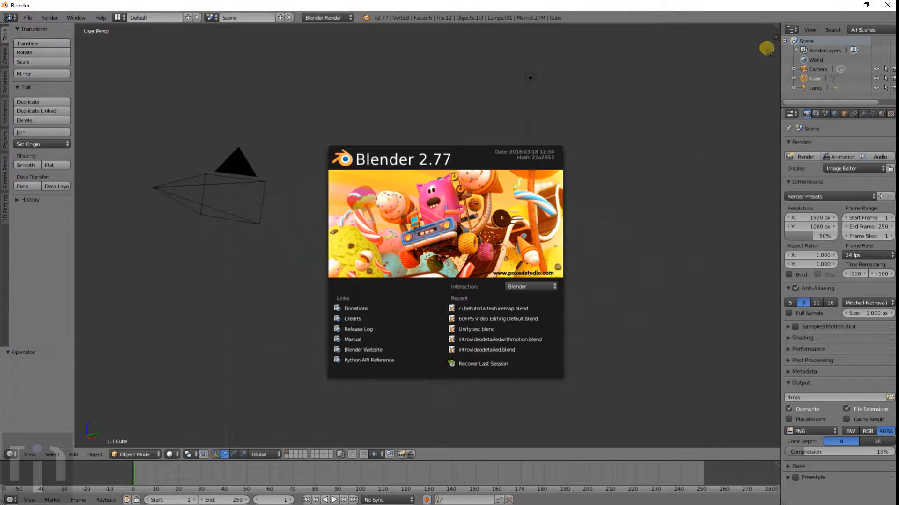
# Dismiss the splash screen and collapse both the tool shelf and the properties region of the 3D view.
pyautogui.click(586, 117)
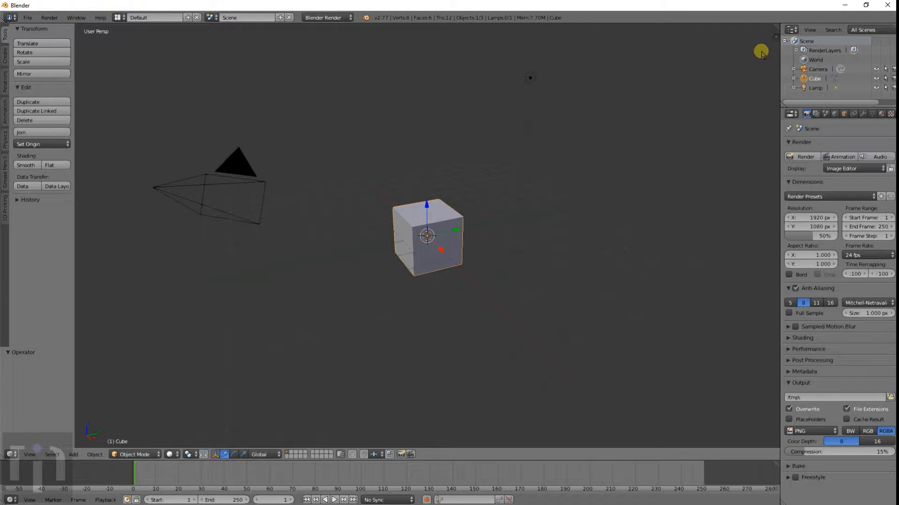
pyautogui.click(777, 37)
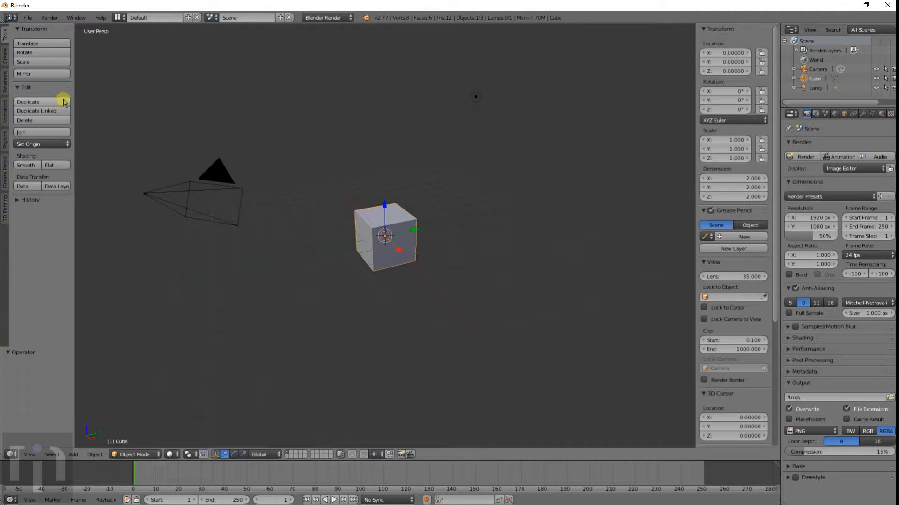
pyautogui.moveTo(75, 91); pyautogui.dragTo(2, 82)
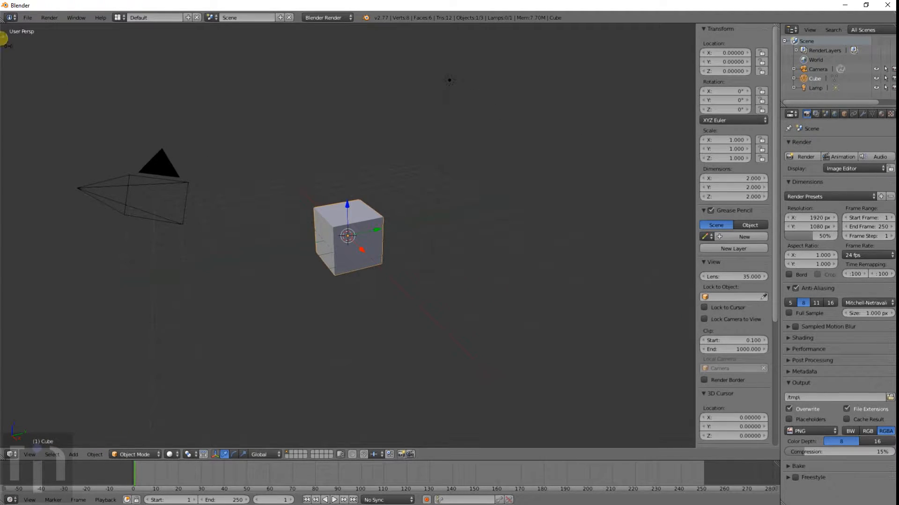
pyautogui.click(4, 42)
pyautogui.press('t')
pyautogui.moveTo(696, 38); pyautogui.dragTo(857, 60)
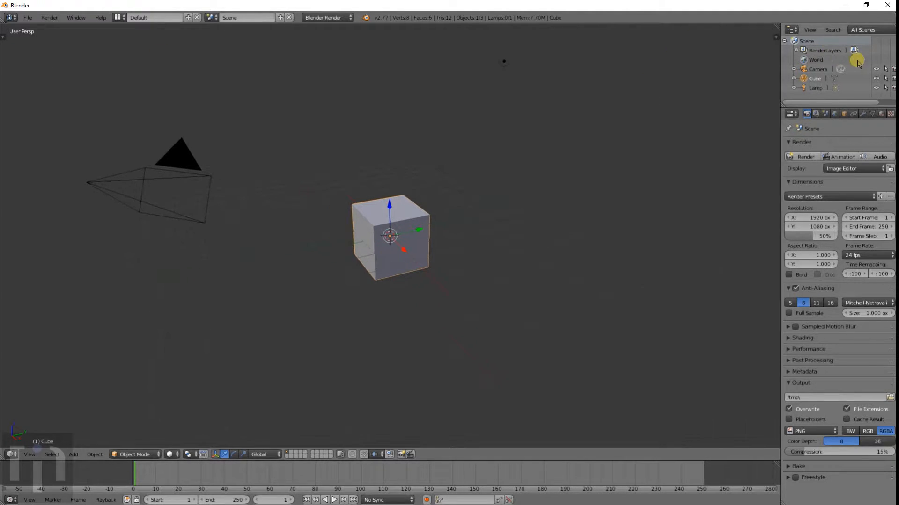
# Toggle the 3D view's tool shelf and properties region into view and hide both again.
pyautogui.click(776, 37)
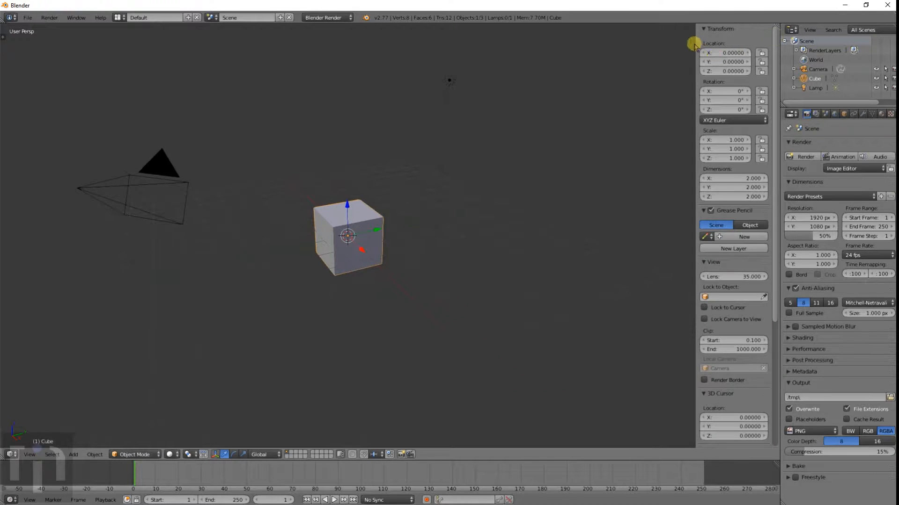
pyautogui.press('n')
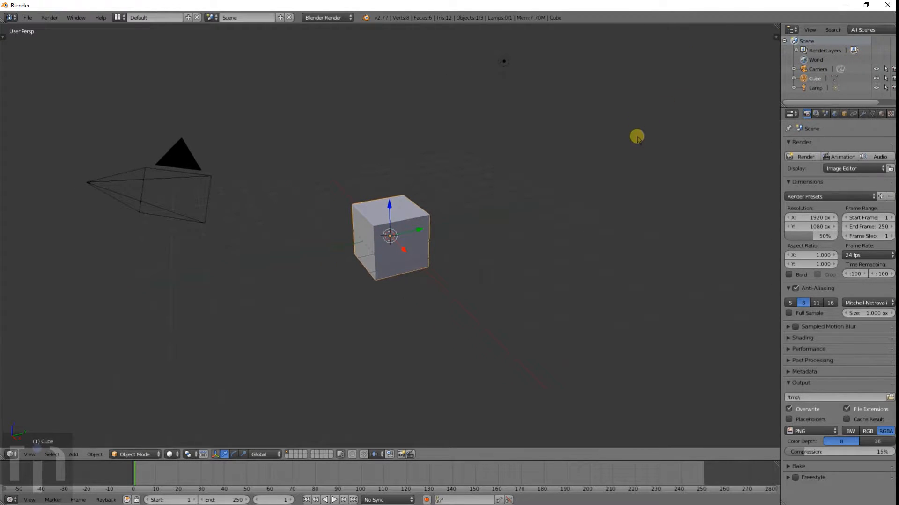
pyautogui.press('t')
pyautogui.press('n')
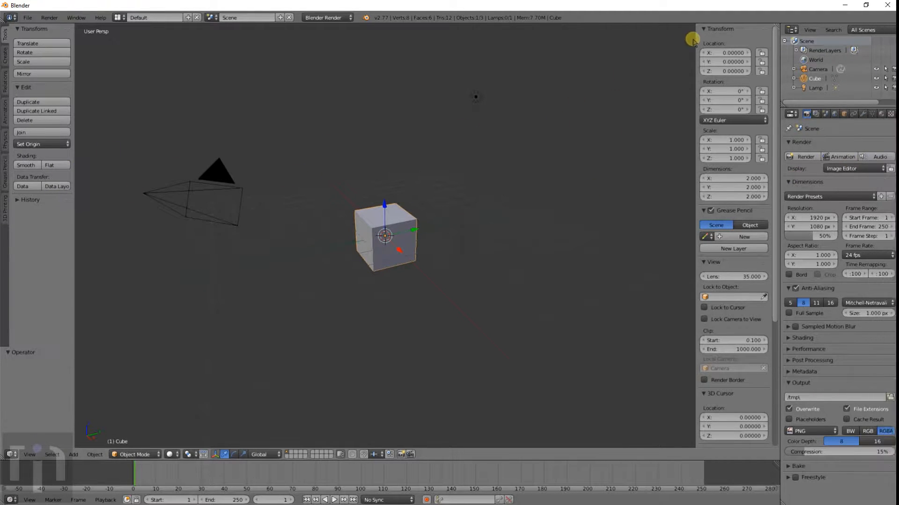
pyautogui.moveTo(702, 48); pyautogui.dragTo(771, 85)
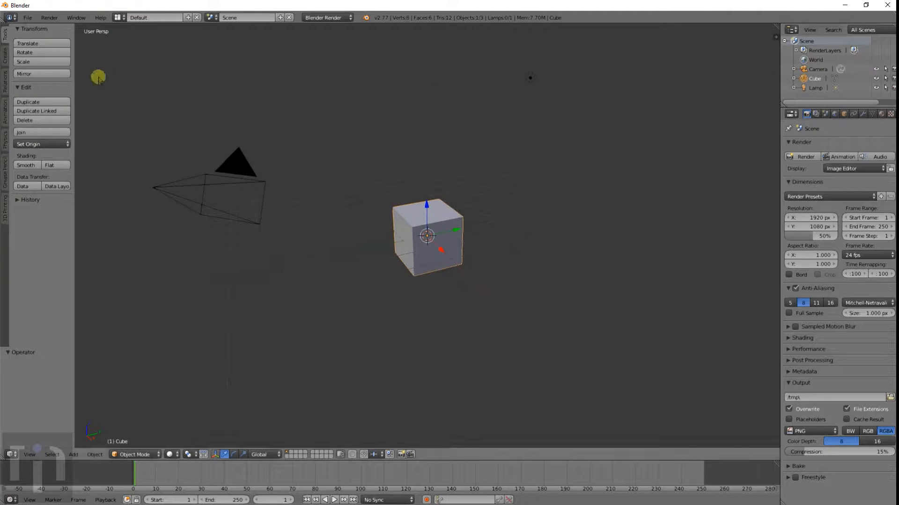
pyautogui.press('t')
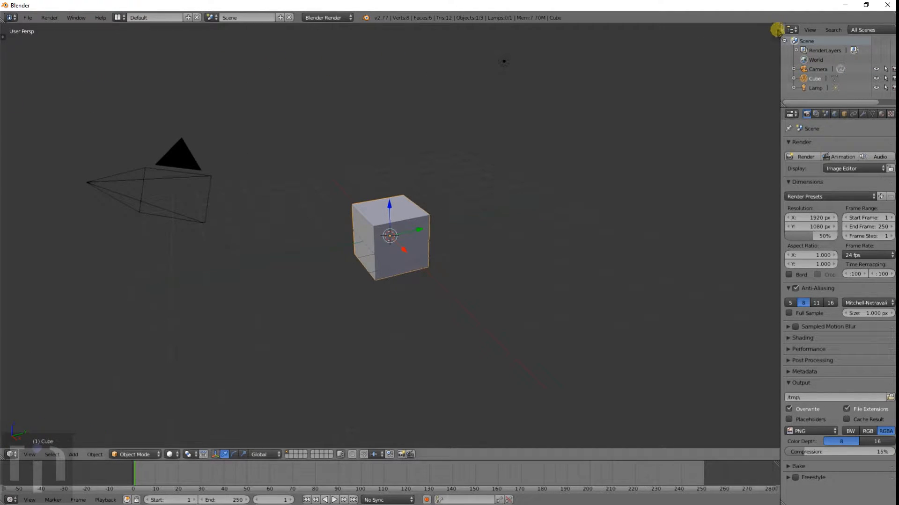
# Split the 3D view into a two-by-two grid of viewports and divide the lower-right one into two side by side.
pyautogui.moveTo(777, 28); pyautogui.dragTo(356, 37)
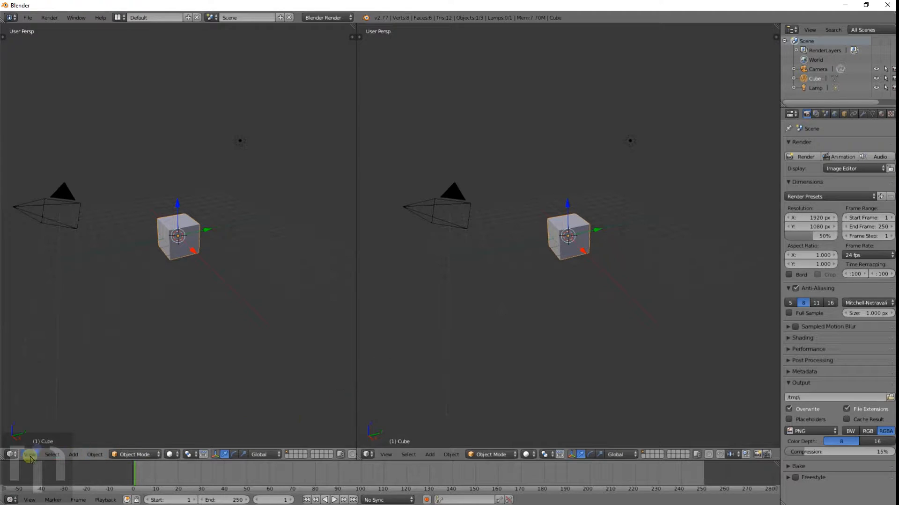
pyautogui.moveTo(8, 472); pyautogui.dragTo(25, 212)
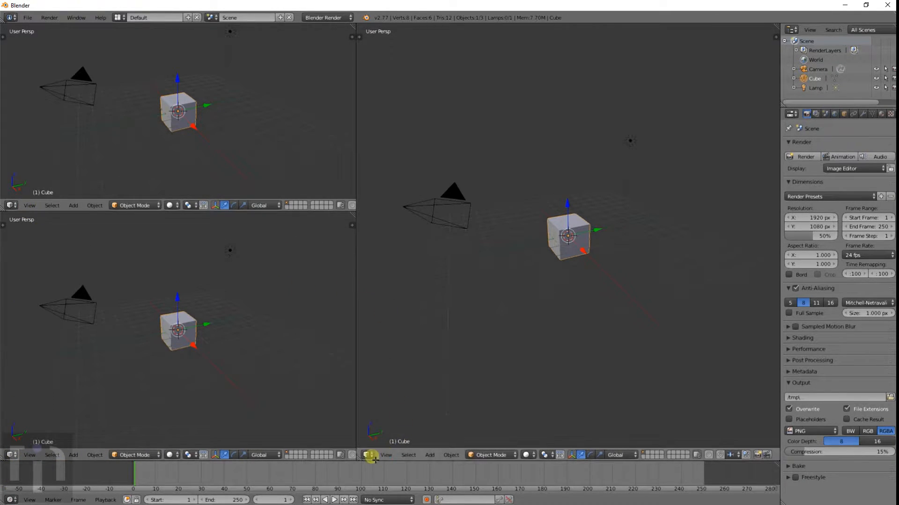
pyautogui.moveTo(359, 461); pyautogui.dragTo(384, 211)
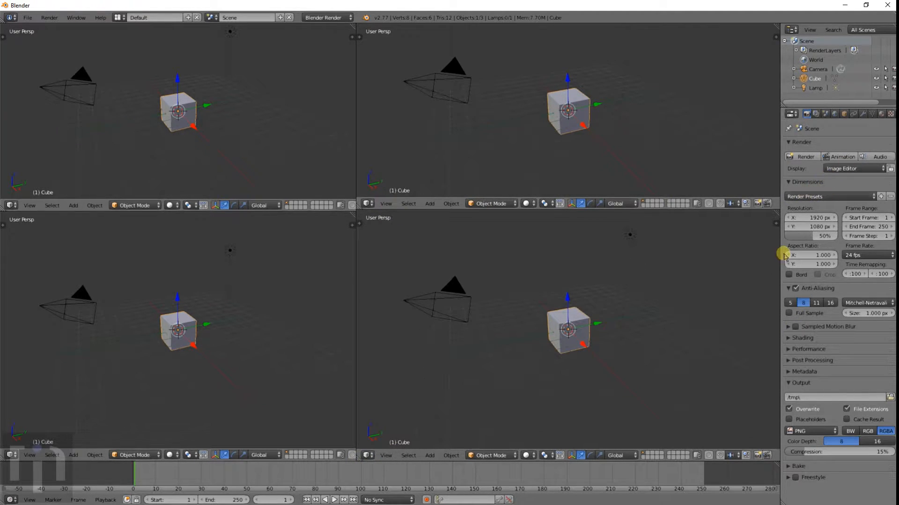
pyautogui.moveTo(775, 216); pyautogui.dragTo(524, 253)
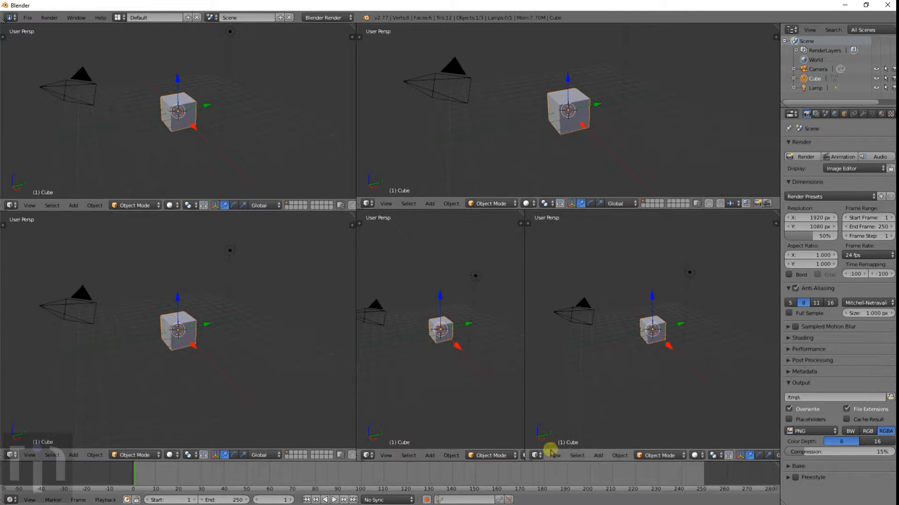
# Enlarge the timeline by raising its upper border, and widen the lower-middle viewport slightly.
pyautogui.moveTo(582, 468); pyautogui.dragTo(567, 415)
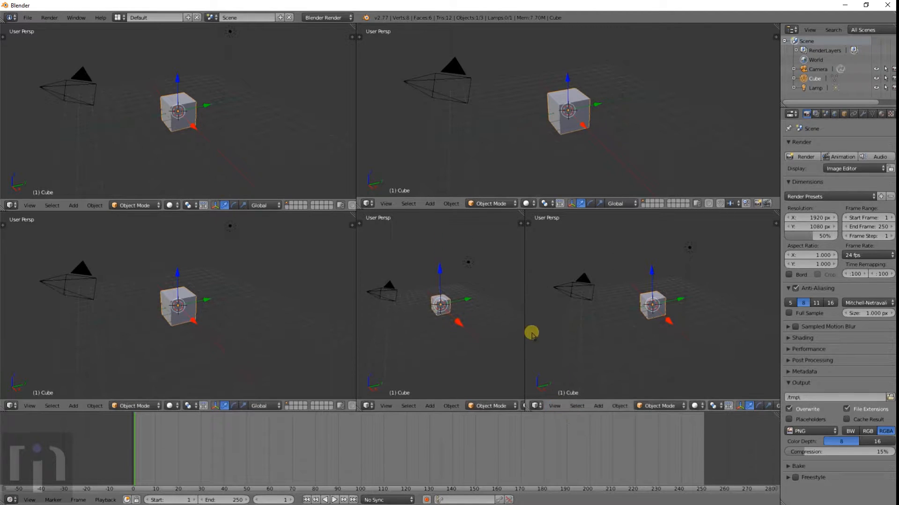
pyautogui.moveTo(524, 285); pyautogui.dragTo(543, 217)
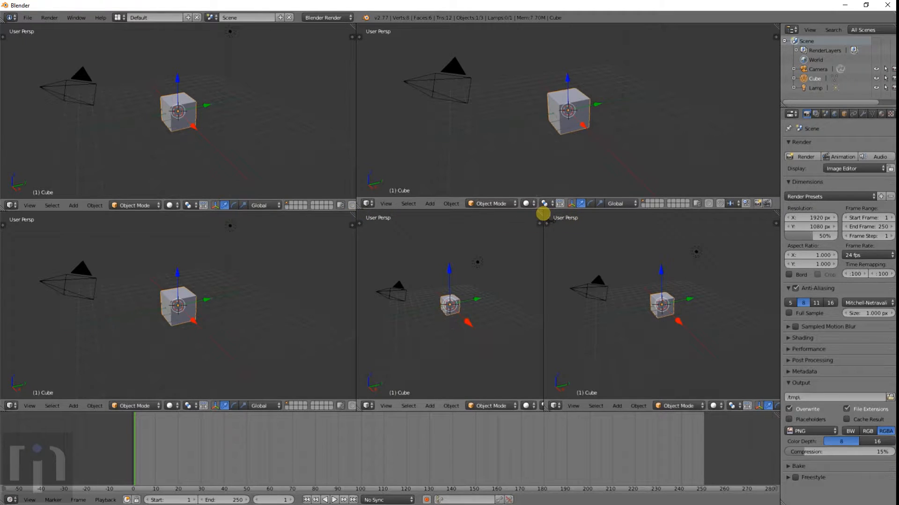
# Join the divided lower-right viewports into one, and join the two stacked left viewports into a single tall one.
pyautogui.moveTo(543, 215); pyautogui.dragTo(580, 247)
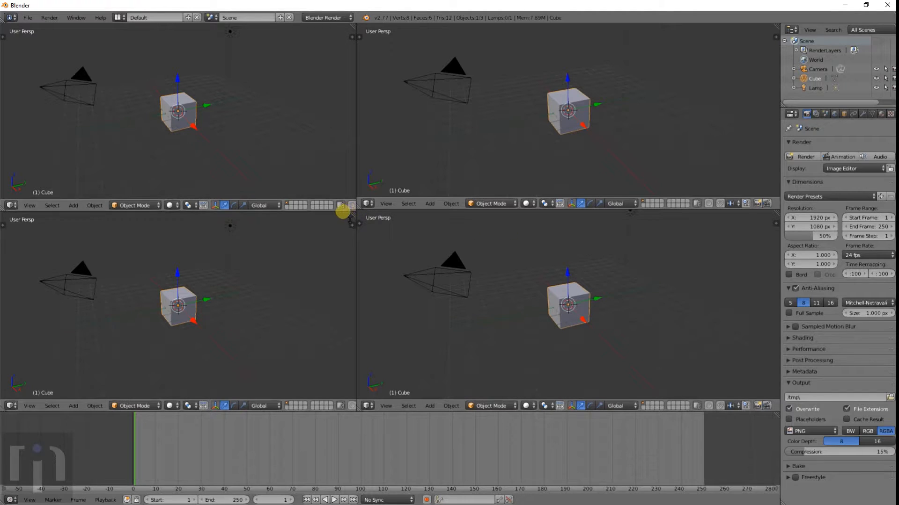
pyautogui.moveTo(342, 212); pyautogui.dragTo(351, 172)
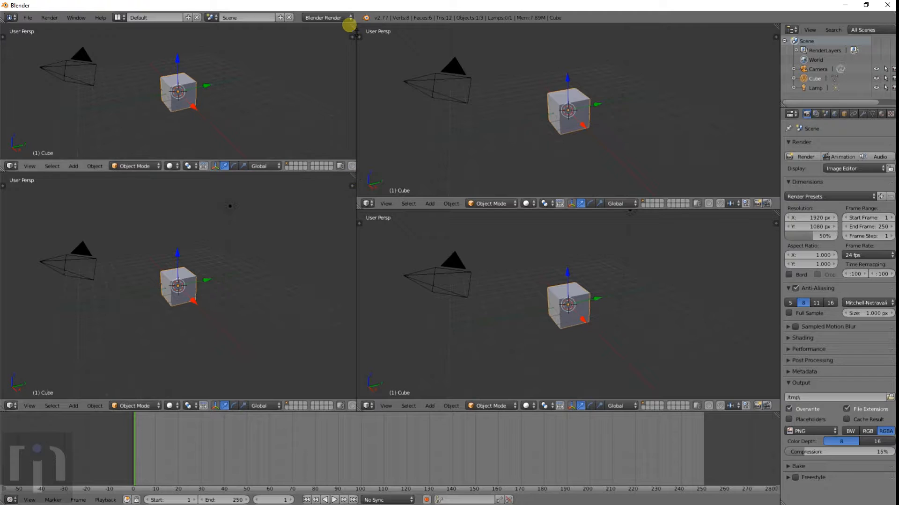
pyautogui.moveTo(352, 26)
pyautogui.mouseDown()
pyautogui.moveTo(351, 170)
pyautogui.moveTo(356, 43)
pyautogui.mouseUp()
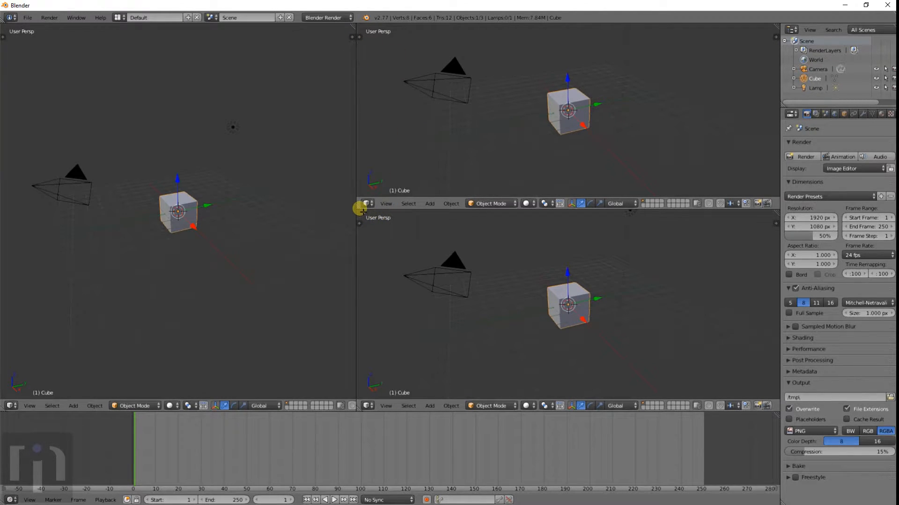
# Split the two right-hand viewports further into a stack of five horizontal viewports.
pyautogui.moveTo(361, 208); pyautogui.dragTo(375, 155)
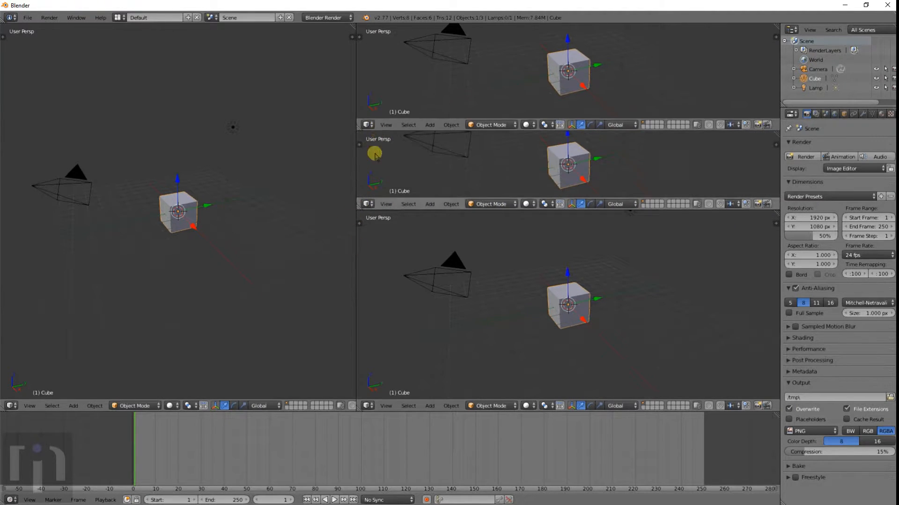
pyautogui.moveTo(776, 135); pyautogui.dragTo(777, 171)
pyautogui.moveTo(776, 220); pyautogui.dragTo(774, 276)
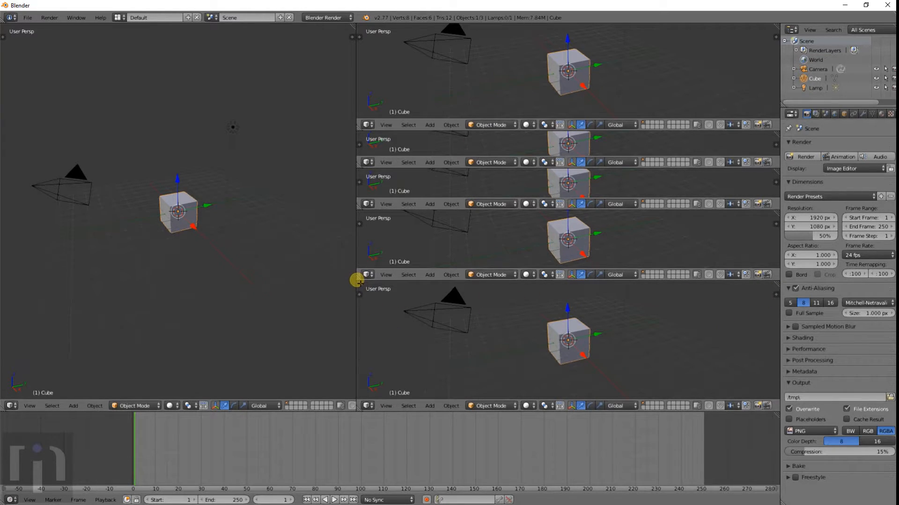
# Join the stacked right-hand viewports together, and merge the remaining side-by-side pair into a single 3D view.
pyautogui.moveTo(358, 280); pyautogui.dragTo(357, 250)
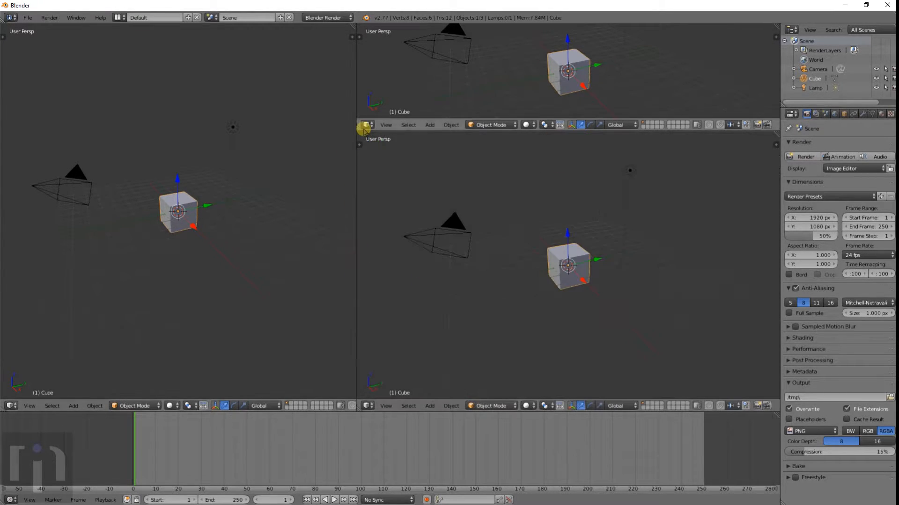
pyautogui.moveTo(363, 128); pyautogui.dragTo(355, 291)
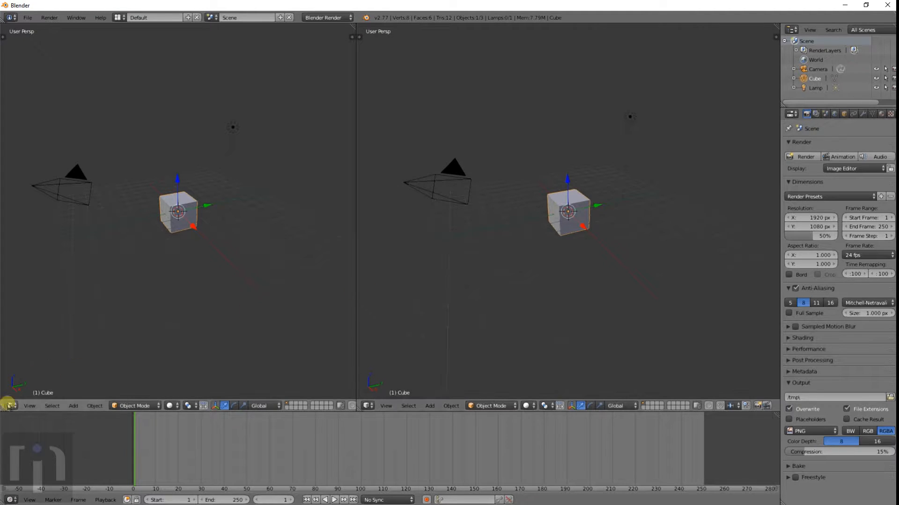
pyautogui.moveTo(5, 408); pyautogui.dragTo(157, 391)
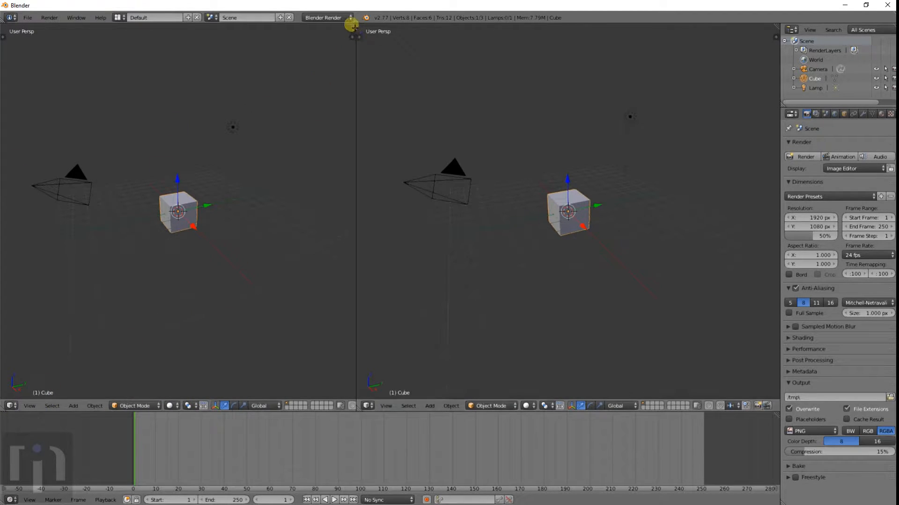
pyautogui.moveTo(354, 28); pyautogui.dragTo(503, 35)
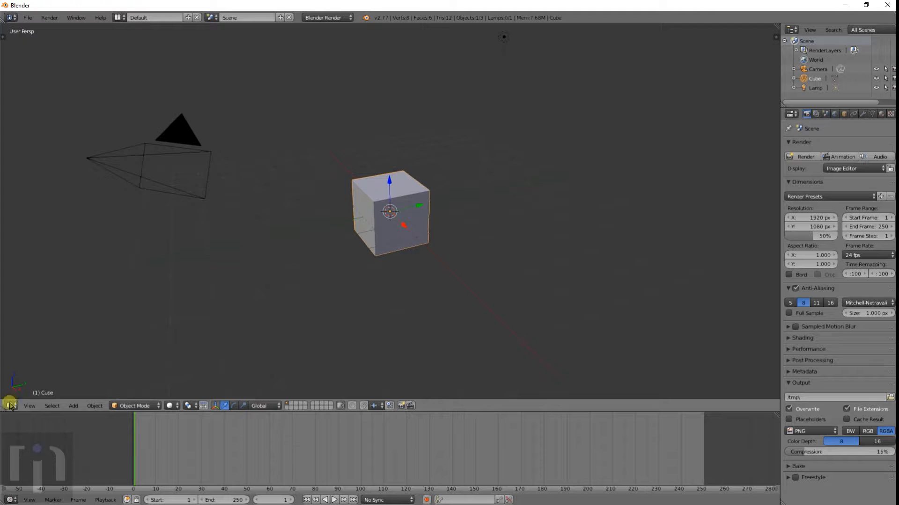
# Split the 3D view into two side-by-side viewports and look through the editor types, keeping Timeline for the area below.
pyautogui.moveTo(4, 409); pyautogui.dragTo(334, 396)
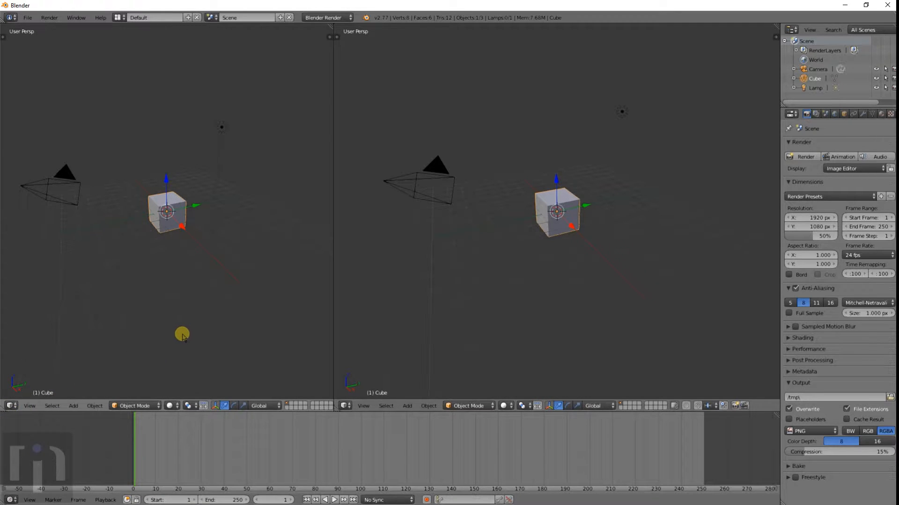
pyautogui.click(10, 405)
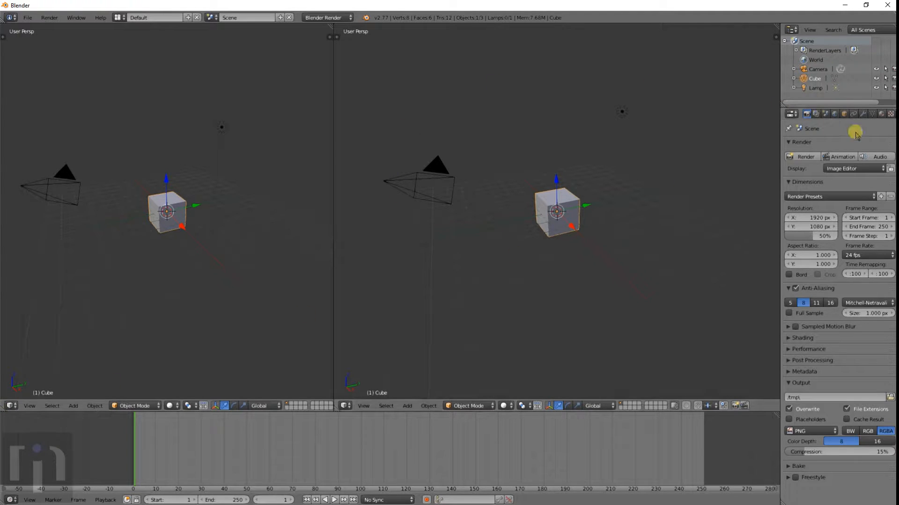
pyautogui.click(789, 114)
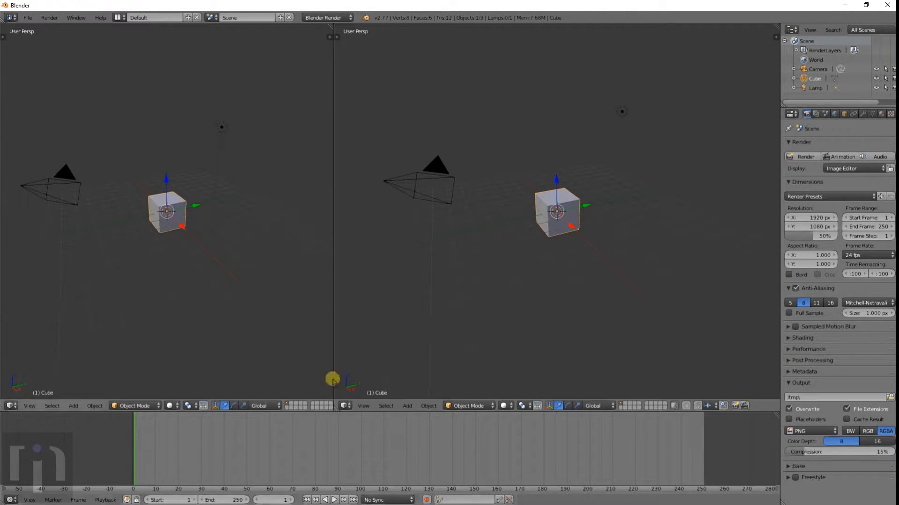
pyautogui.click(11, 499)
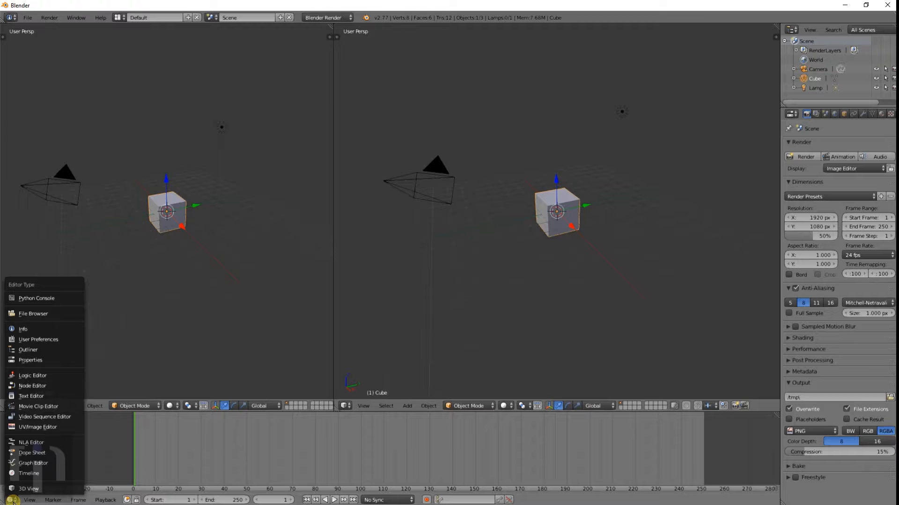
pyautogui.click(35, 474)
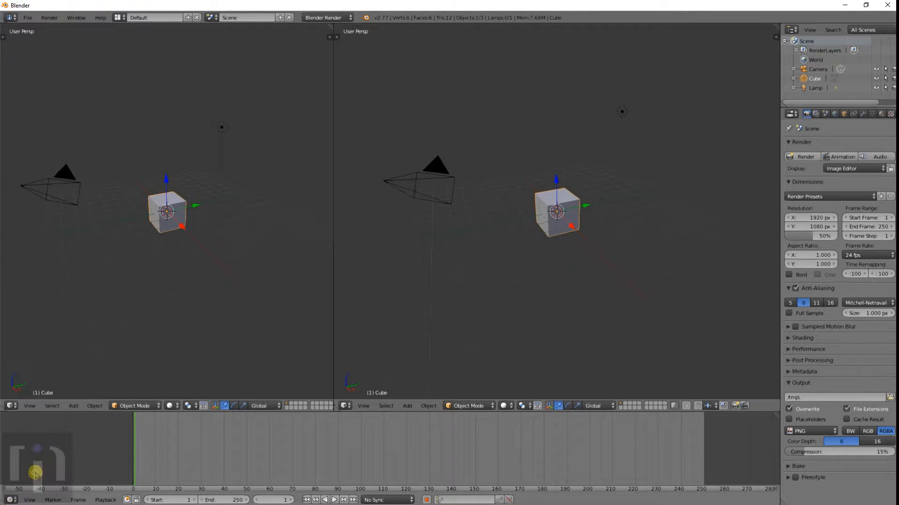
pyautogui.scroll(-2, 355, 466)
pyautogui.scroll(3, 351, 463)
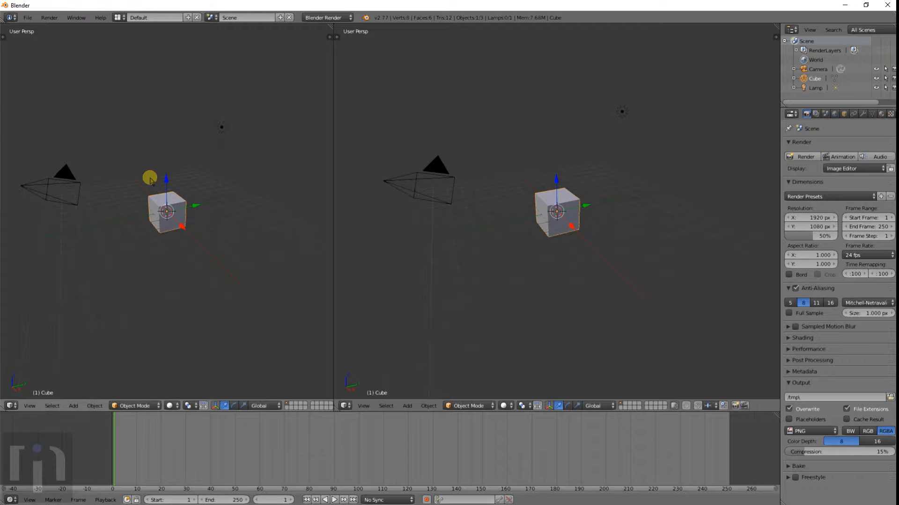
pyautogui.click(9, 406)
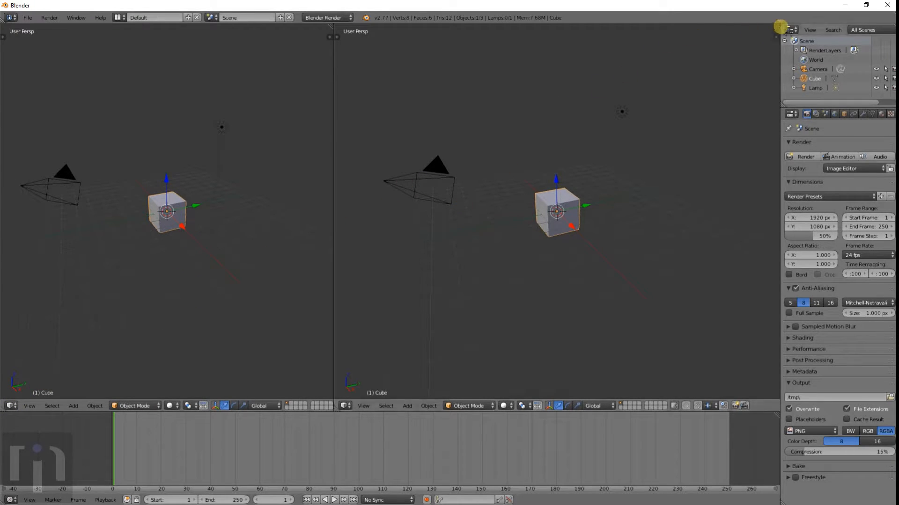
# Merge the side-by-side viewports into a single 3D view and show its properties region down to the Shading and Screencast Keys sections.
pyautogui.click(776, 37)
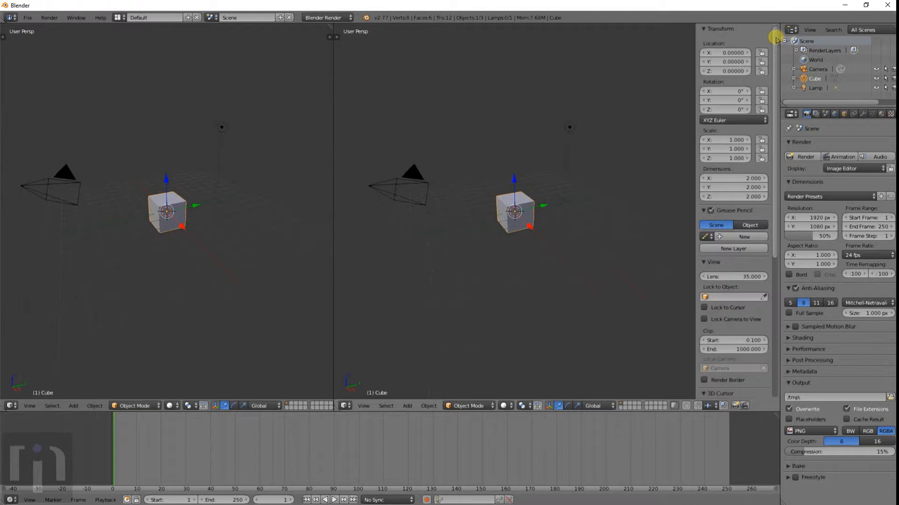
pyautogui.moveTo(331, 23); pyautogui.dragTo(521, 36)
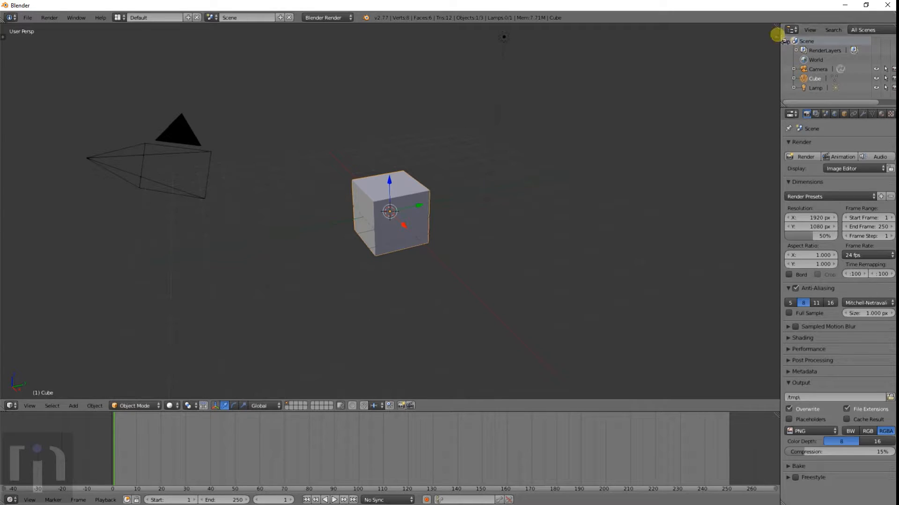
pyautogui.click(778, 36)
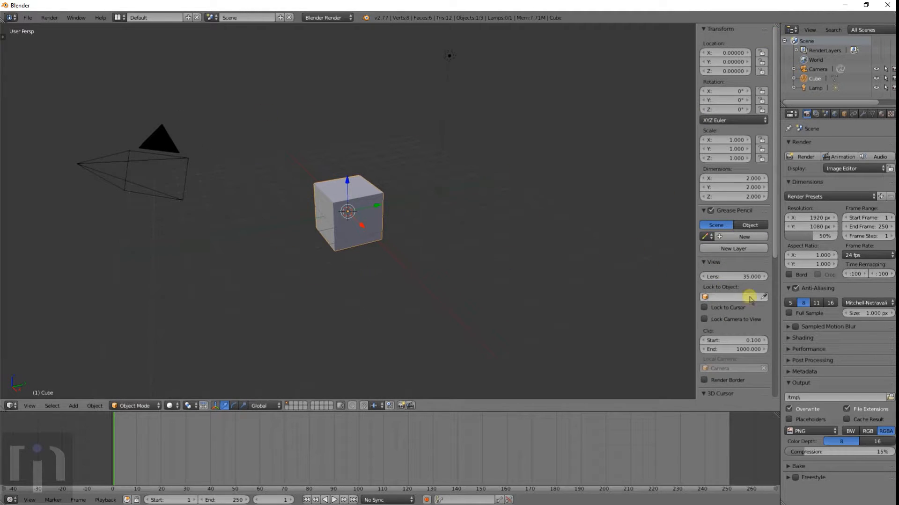
pyautogui.scroll(-10, 746, 300)
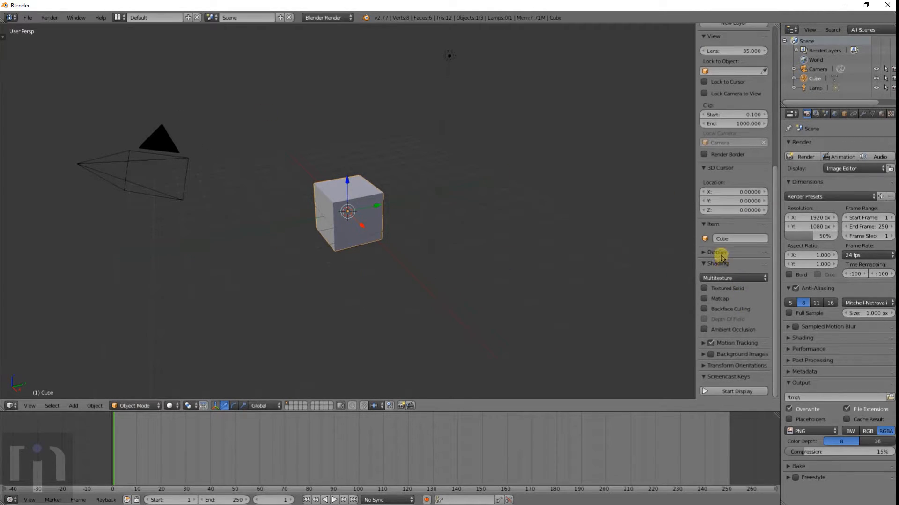
# Expand the Display settings of the 3D view and switch the viewport to the four-way quad view.
pyautogui.click(721, 255)
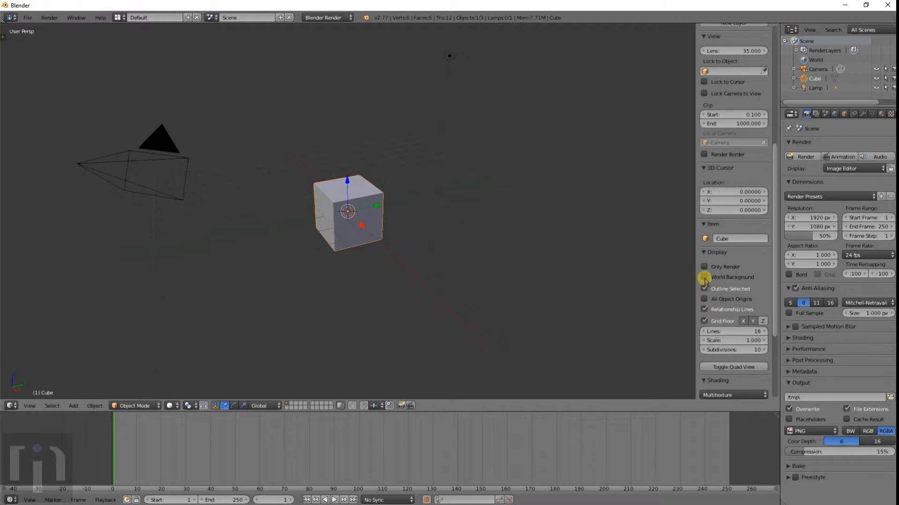
pyautogui.scroll(-5, 722, 371)
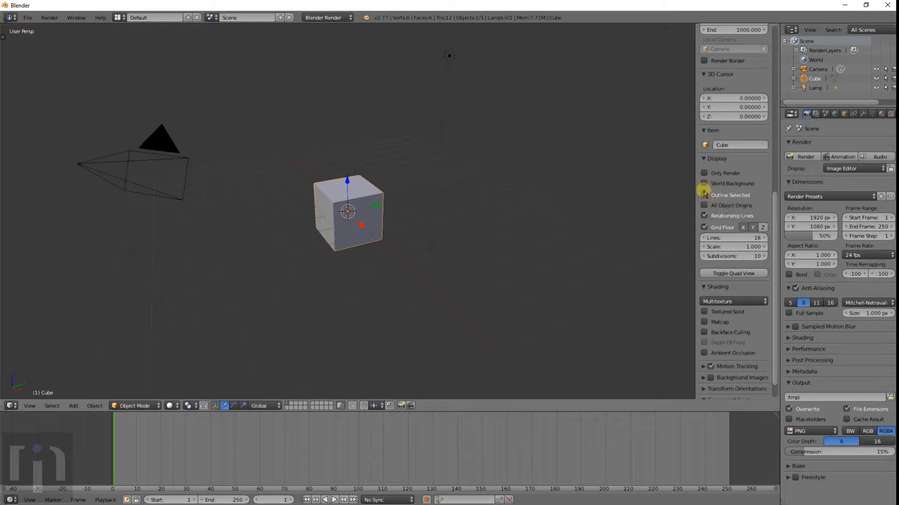
pyautogui.click(718, 274)
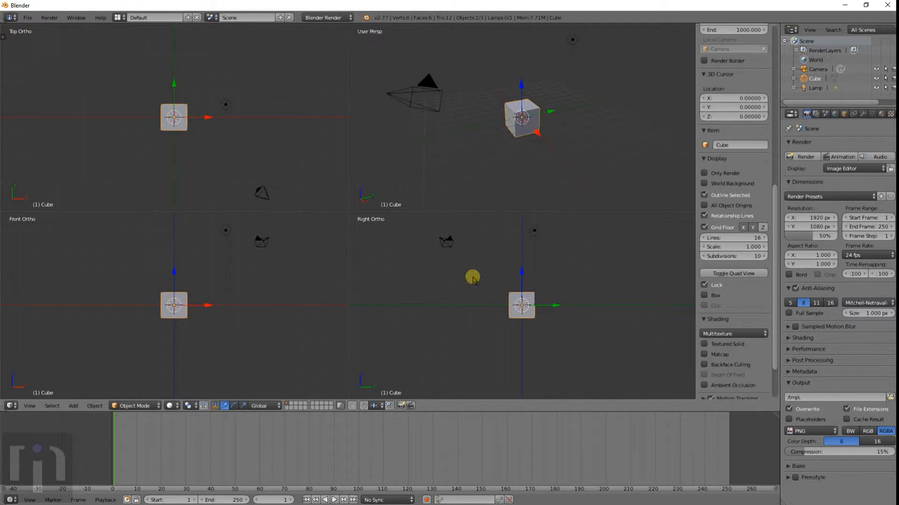
# Look at the cube from the top and right side in the perspective quadrant, rotating that view in small increments.
pyautogui.press('KP_7')
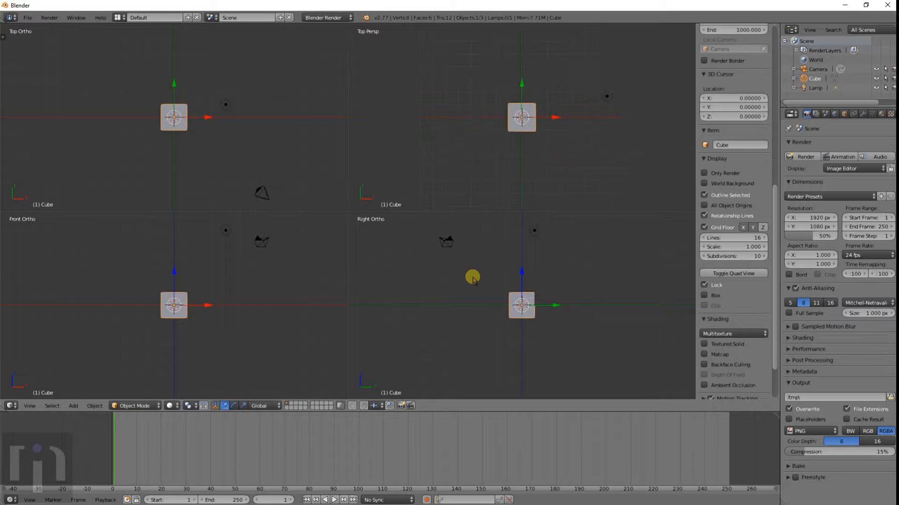
pyautogui.press('ctrl+KP_3')
pyautogui.press('KP_7')
pyautogui.press('KP_3')
pyautogui.press('KP_4')
pyautogui.press('KP_6')
pyautogui.press('KP_8')
pyautogui.press('KP_2')
pyautogui.press('KP_7')
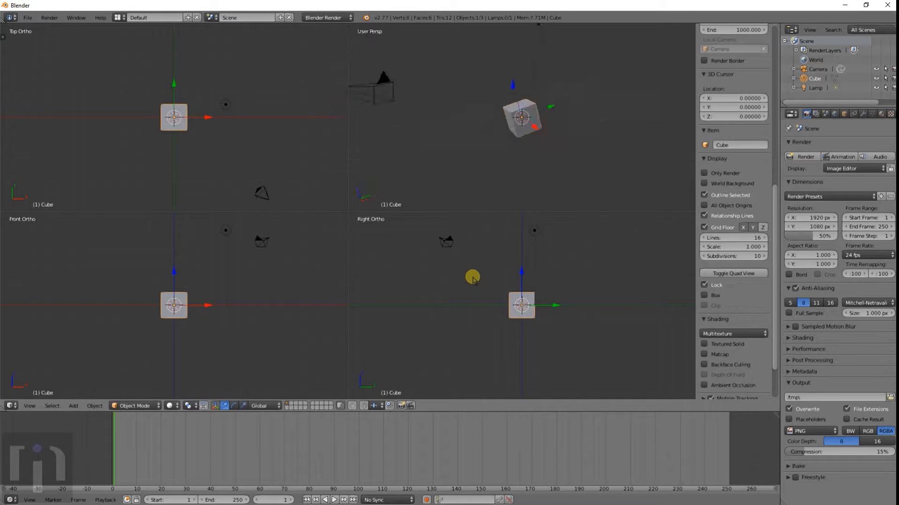
pyautogui.press('KP_3')
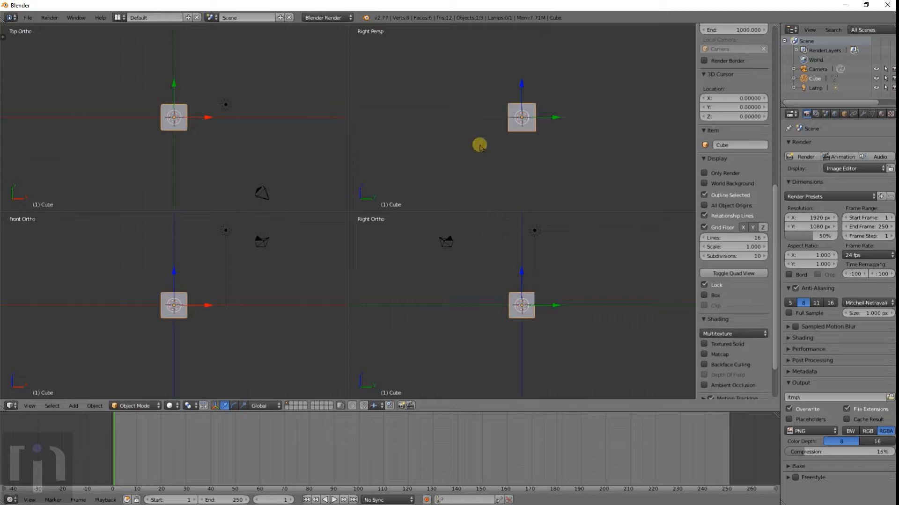
# Flip the perspective quadrant between the standard and opposite views, and orbit it to see the cube at an angle.
pyautogui.press('KP_7')
pyautogui.press('KP_3')
pyautogui.press('ctrl+KP_7')
pyautogui.press('KP_7')
pyautogui.press('ctrl+KP_7')
pyautogui.moveTo(532, 122); pyautogui.dragTo(409, 182, button='middle')
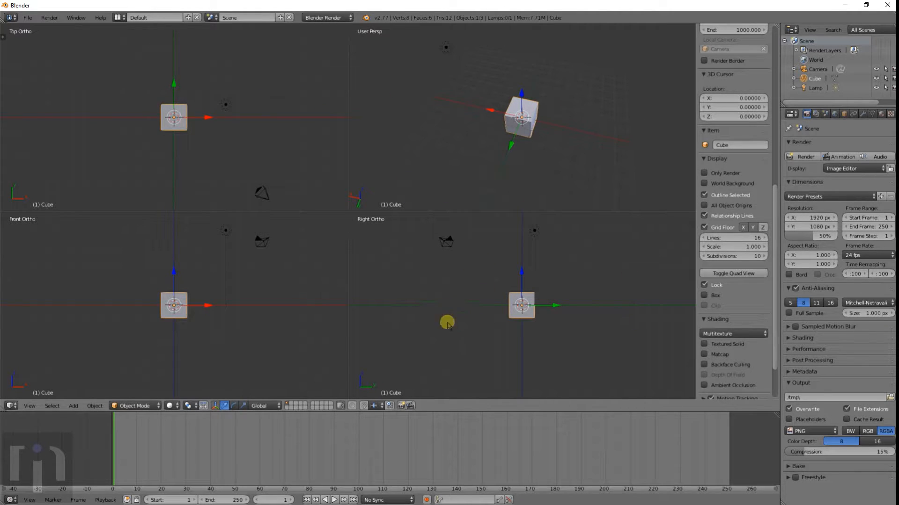
pyautogui.moveTo(512, 59); pyautogui.dragTo(475, 157, button='middle')
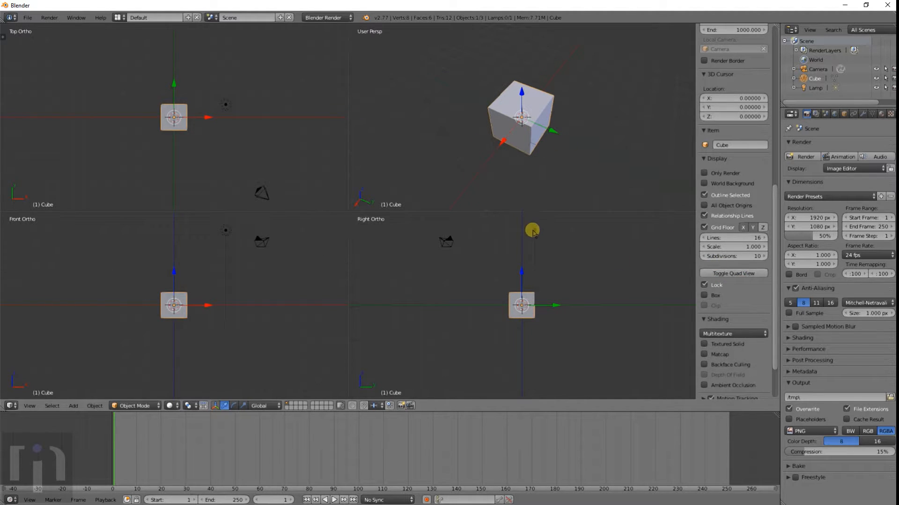
# Turn quad view off to return to a single 3D viewport.
pyautogui.click(722, 273)
pyautogui.moveTo(492, 209); pyautogui.dragTo(410, 233, button='middle')
pyautogui.scroll(-3, 410, 233)
# Examine the cube as a wireframe in the front view, comparing perspective with orthographic projection.
pyautogui.press('KP_1')
pyautogui.press('z')
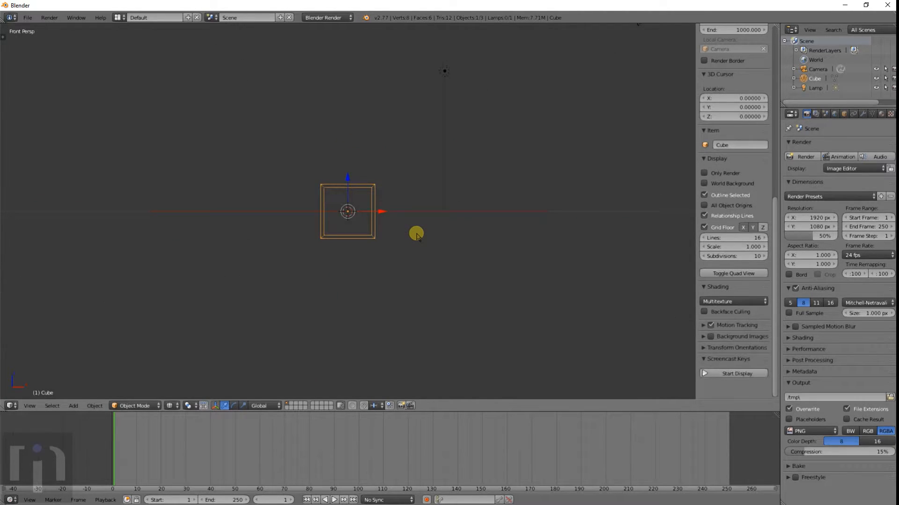
pyautogui.press('KP_5')
pyautogui.scroll(8, 416, 235)
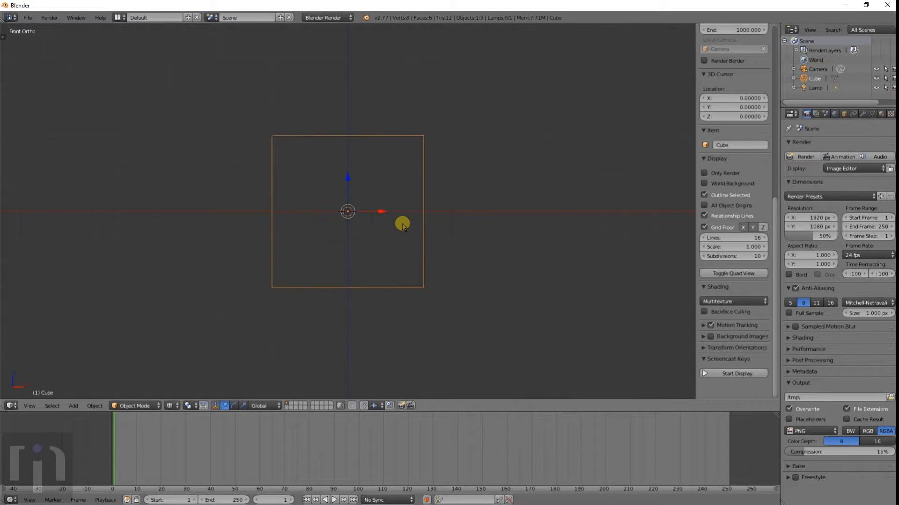
pyautogui.scroll(-5, 403, 224)
pyautogui.moveTo(435, 192); pyautogui.dragTo(415, 188, button='middle')
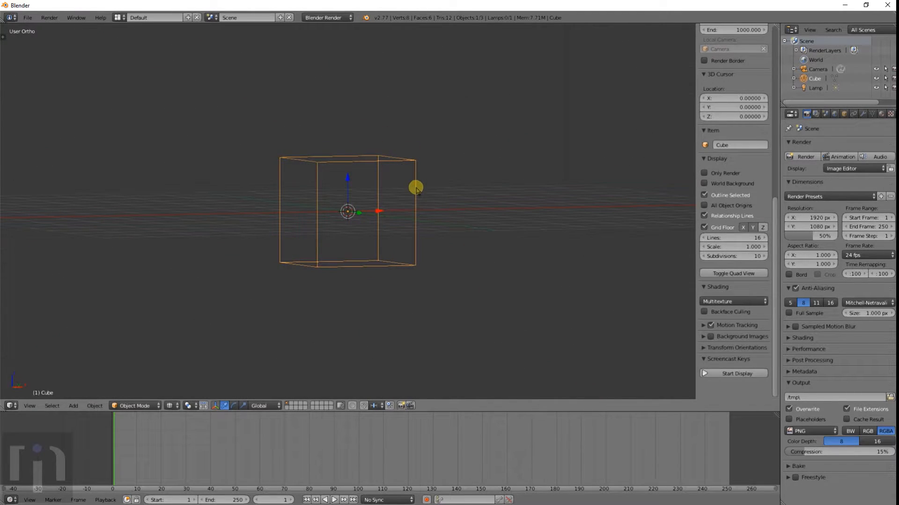
# Restore perspective projection and solid shading, and view the cube from an angle above.
pyautogui.press('KP_5')
pyautogui.press('z')
pyautogui.scroll(-5, 412, 187)
pyautogui.moveTo(412, 187)
pyautogui.mouseDown(button='middle')
pyautogui.moveTo(395, 242)
pyautogui.moveTo(444, 234)
pyautogui.mouseUp(button='middle')
pyautogui.scroll(5, 359, 232)
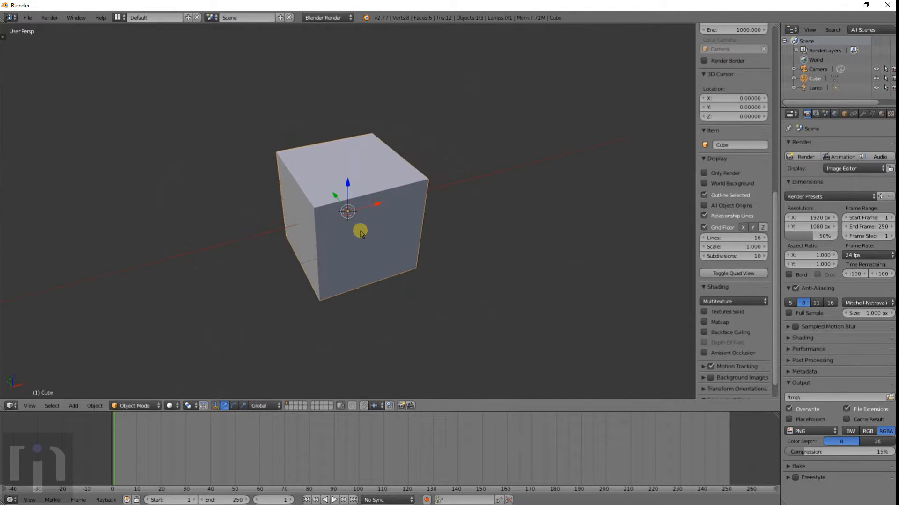
# Show the 3D view's tool shelf and shrink the Timeline area to give the viewport more height.
pyautogui.moveTo(373, 254); pyautogui.dragTo(427, 248, button='middle')
pyautogui.press('t')
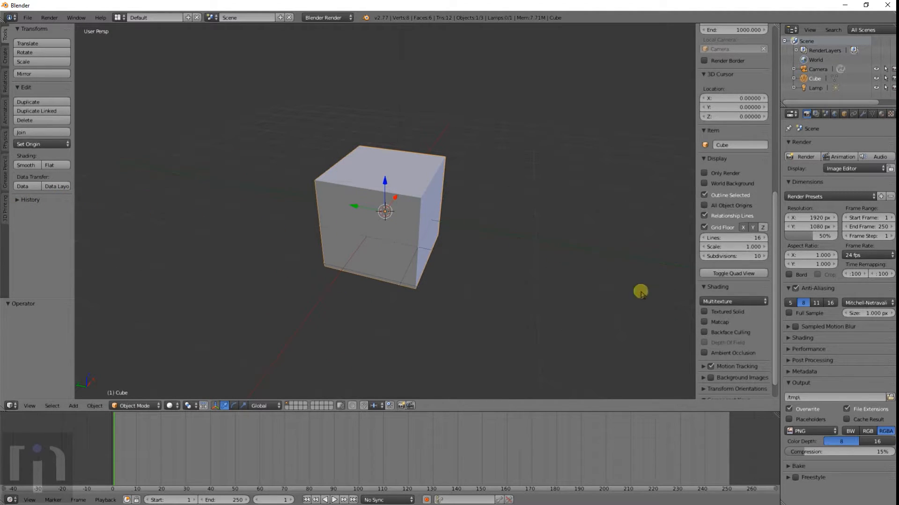
pyautogui.moveTo(595, 413); pyautogui.dragTo(597, 438)
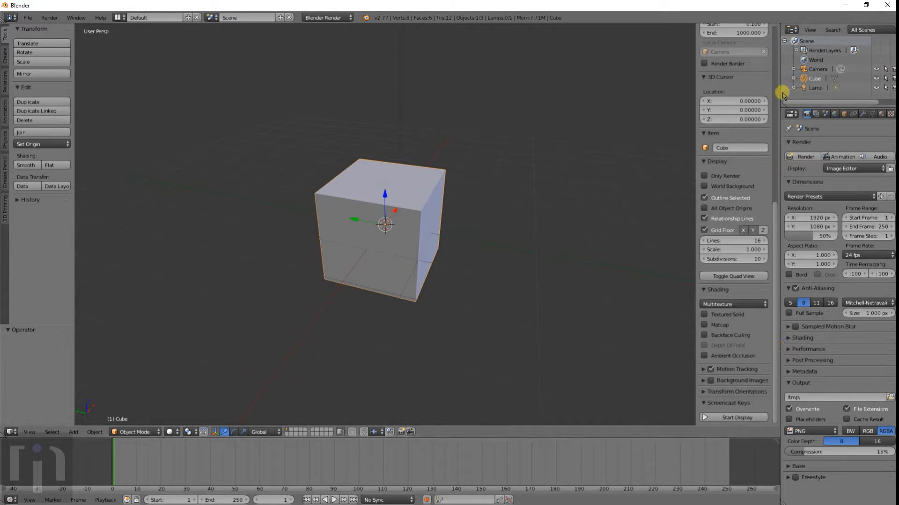
# Join the Outliner over the Properties editor and narrow it to widen the 3D view.
pyautogui.moveTo(785, 107); pyautogui.dragTo(783, 140)
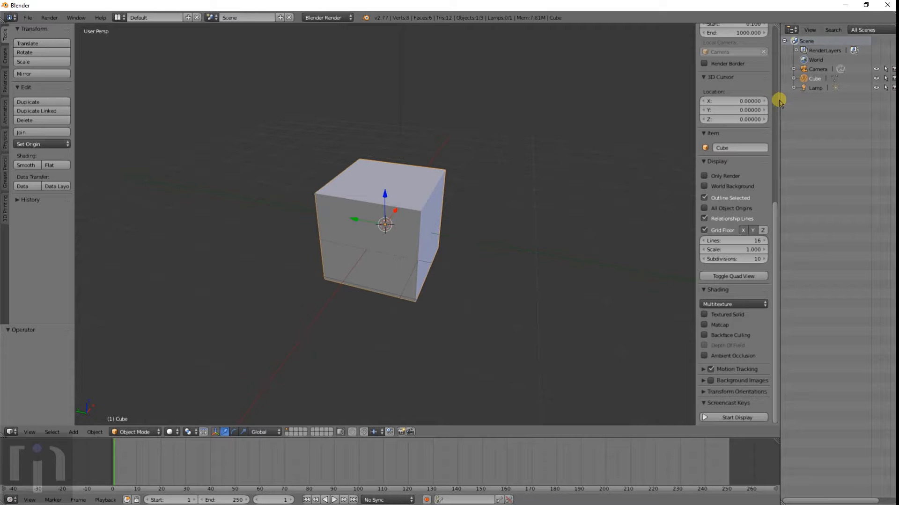
pyautogui.moveTo(780, 100); pyautogui.dragTo(794, 135)
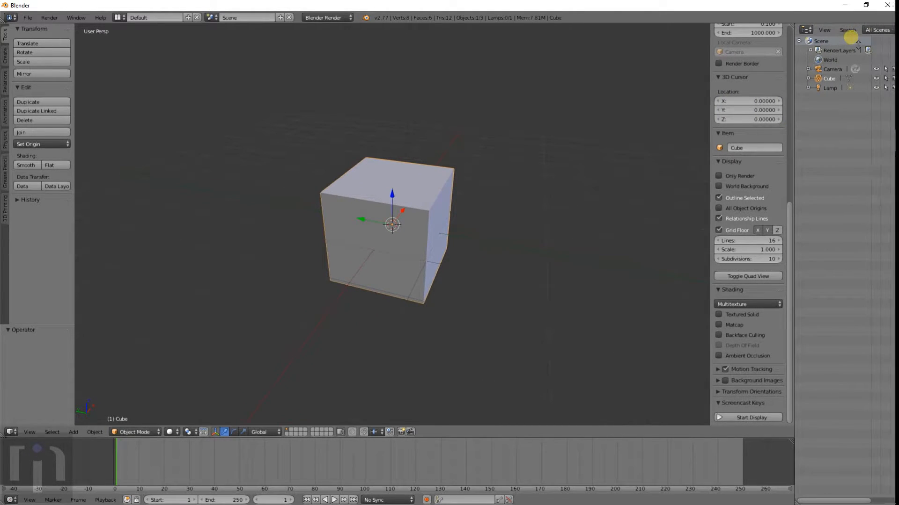
# Split the Outliner into two stacked areas and join them back into one.
pyautogui.moveTo(892, 32); pyautogui.dragTo(891, 237)
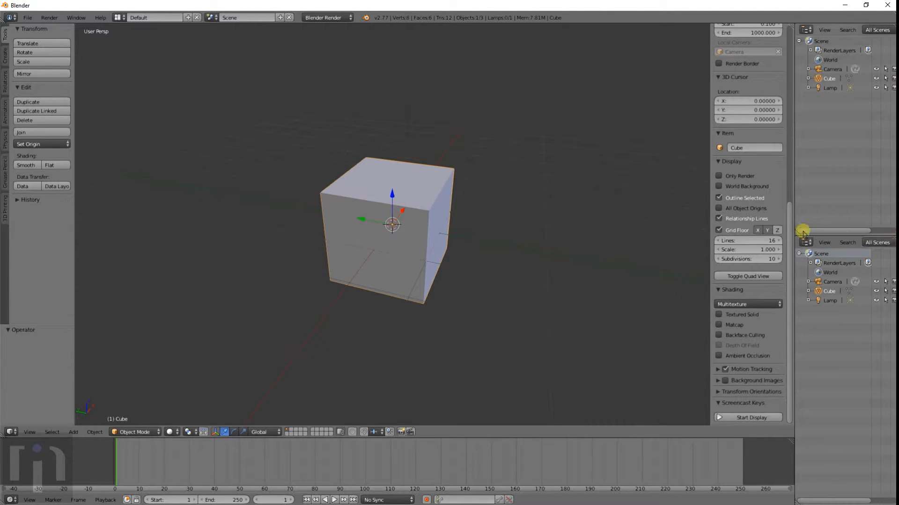
pyautogui.moveTo(796, 229); pyautogui.dragTo(799, 177)
pyautogui.moveTo(798, 229); pyautogui.dragTo(797, 291)
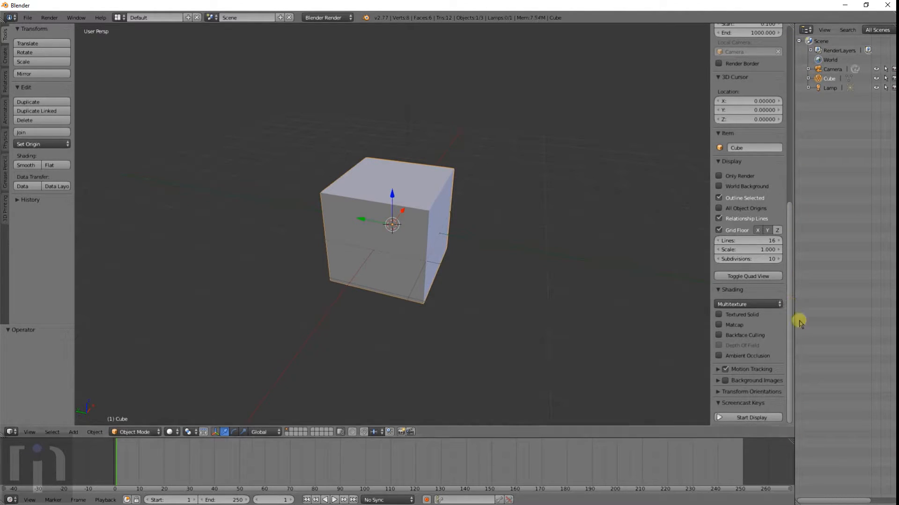
pyautogui.moveTo(798, 502); pyautogui.dragTo(799, 327)
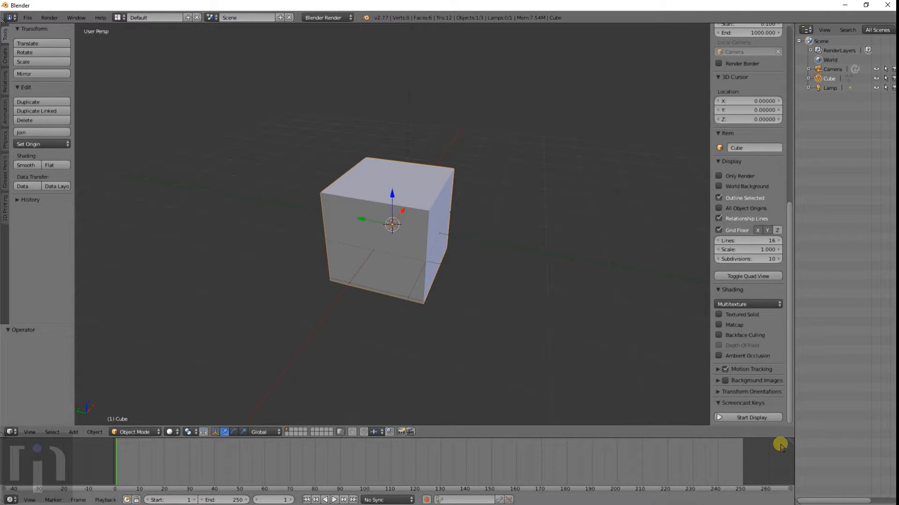
pyautogui.moveTo(791, 441); pyautogui.dragTo(767, 442)
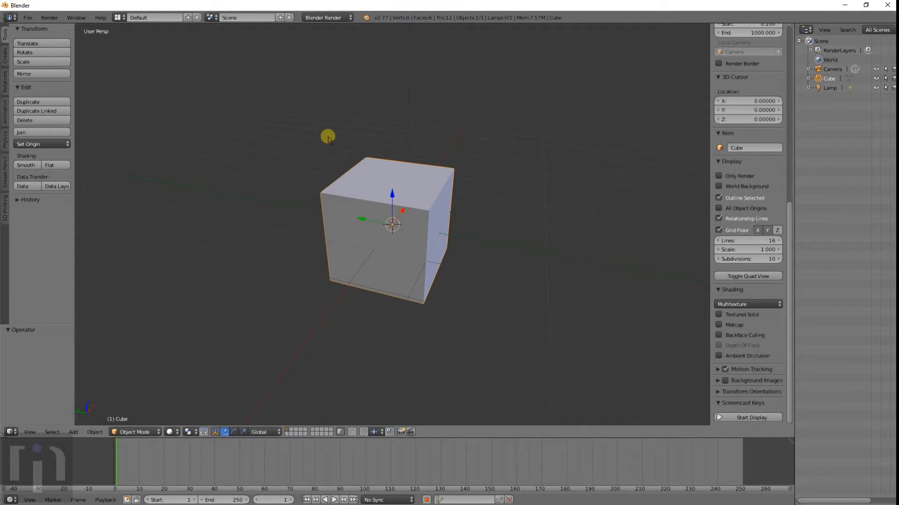
# Switch to the 3D View Full screen layout and inspect the cube from a closer, higher angle.
pyautogui.click(116, 18)
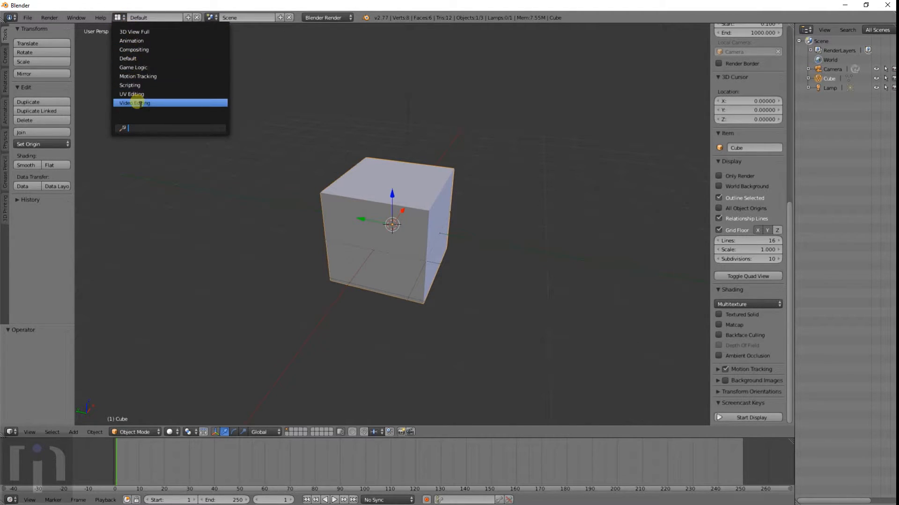
pyautogui.click(131, 33)
pyautogui.scroll(-4, 501, 234)
pyautogui.moveTo(506, 235); pyautogui.dragTo(428, 254, button='middle')
pyautogui.scroll(5, 428, 254)
pyautogui.scroll(4, 503, 267)
pyautogui.moveTo(511, 226); pyautogui.dragTo(504, 277, button='middle')
# Preview the Animation and Compositing screen layouts, and return to the Default layout.
pyautogui.click(117, 18)
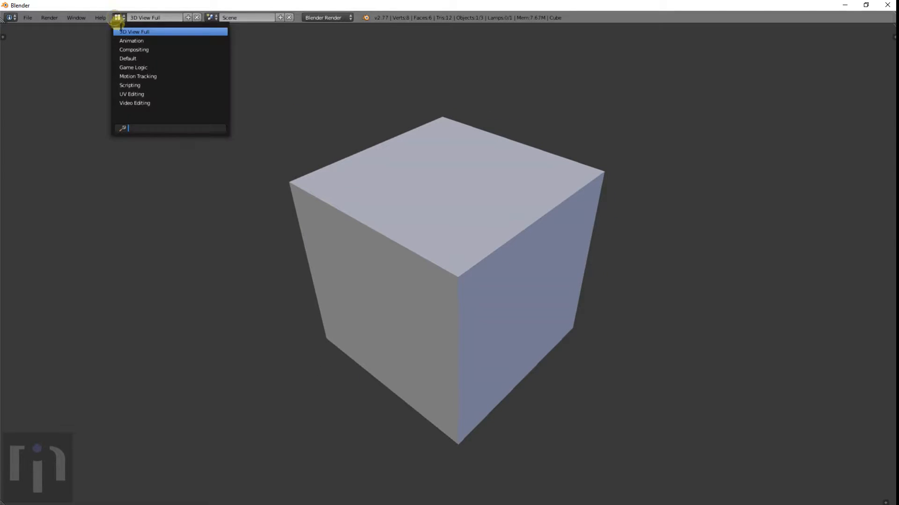
pyautogui.click(127, 41)
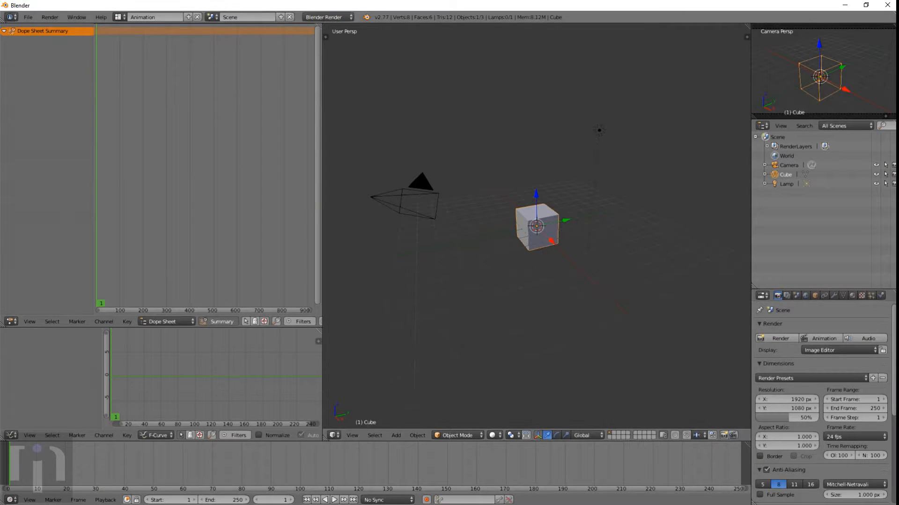
pyautogui.click(118, 17)
pyautogui.click(124, 50)
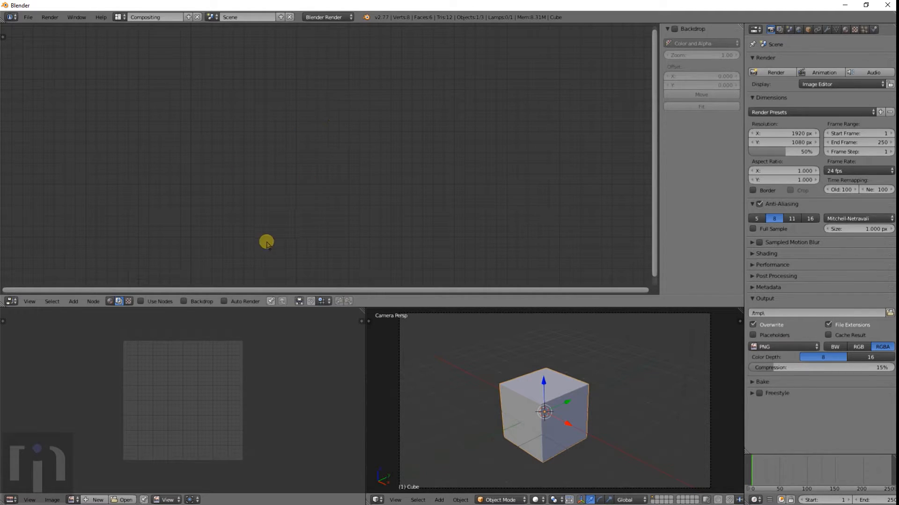
pyautogui.click(119, 18)
pyautogui.click(149, 60)
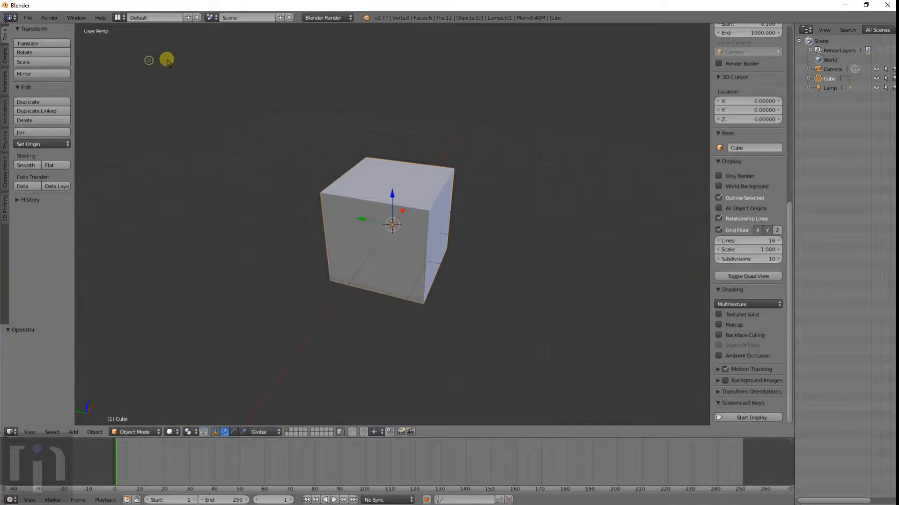
# Switch to the Game Logic screen layout and take a closer look at the logic editor's sensors, controllers and actuators.
pyautogui.click(114, 18)
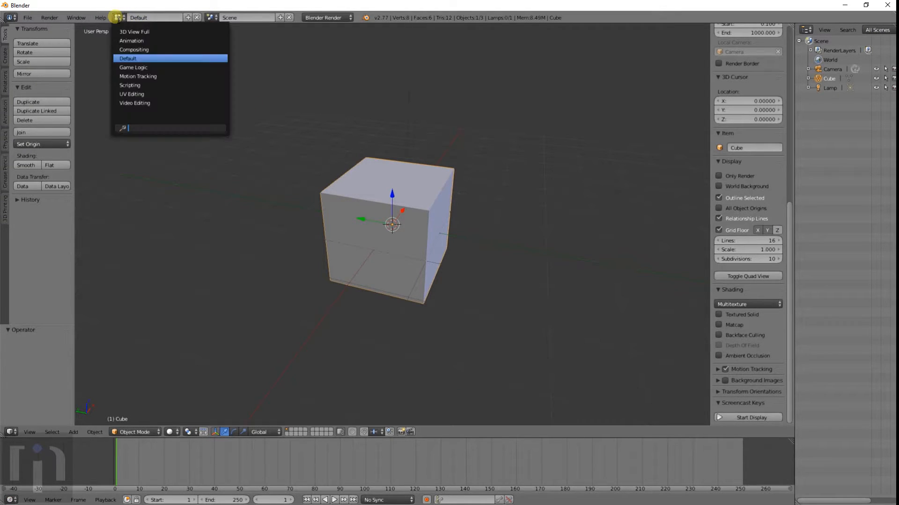
pyautogui.click(136, 67)
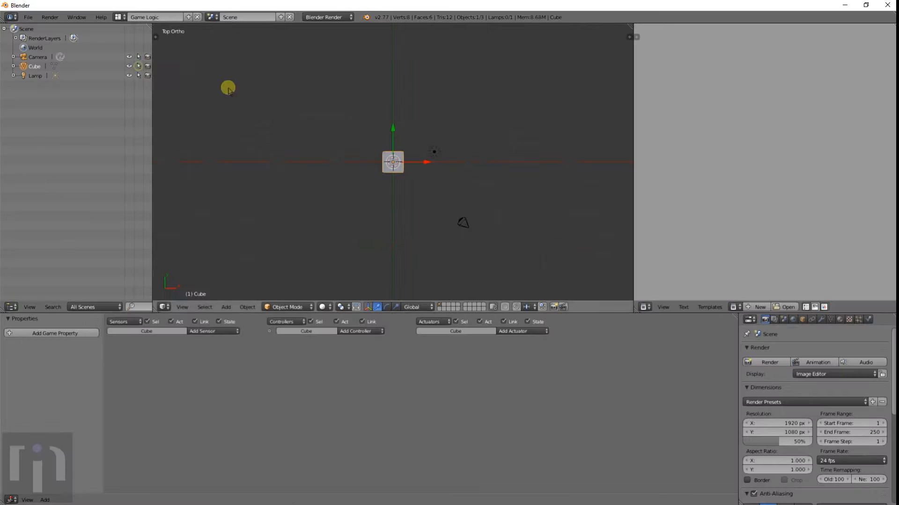
pyautogui.scroll(8, 468, 402)
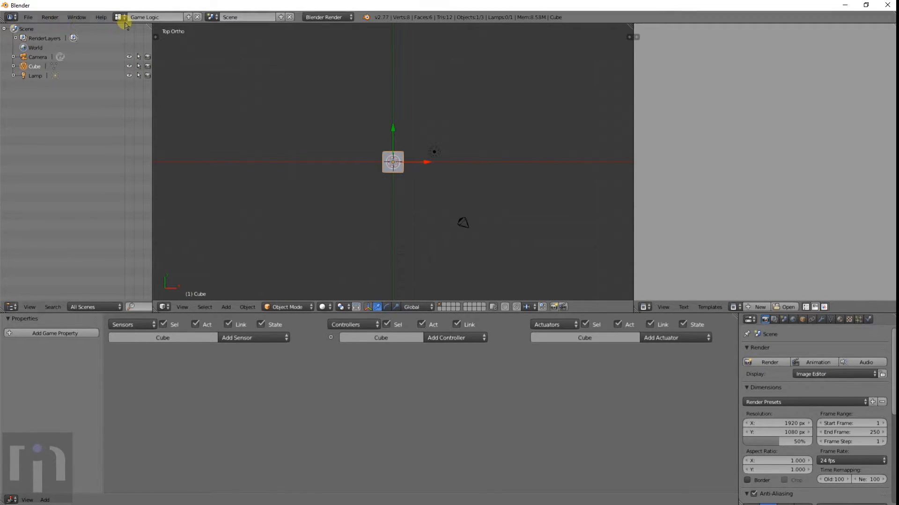
# Switch to the Motion Tracking screen layout and take a closer look at the empty clip editor.
pyautogui.click(118, 17)
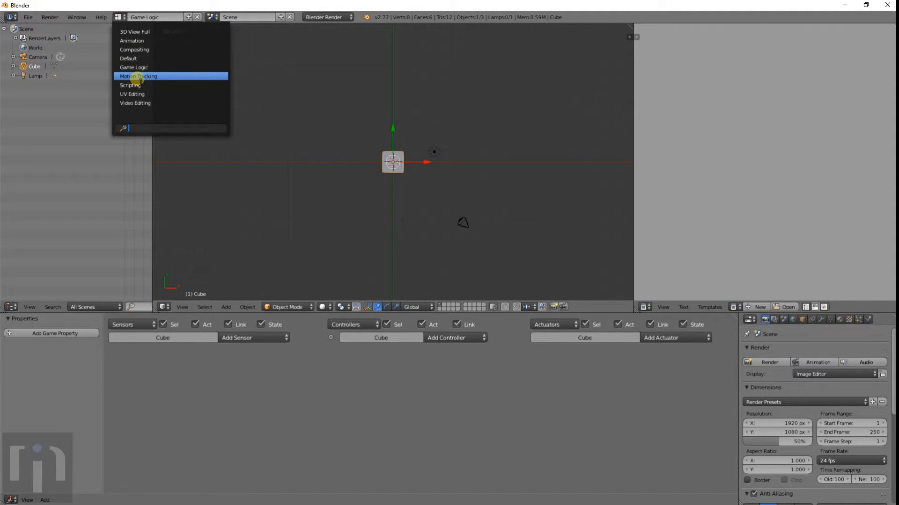
pyautogui.click(137, 77)
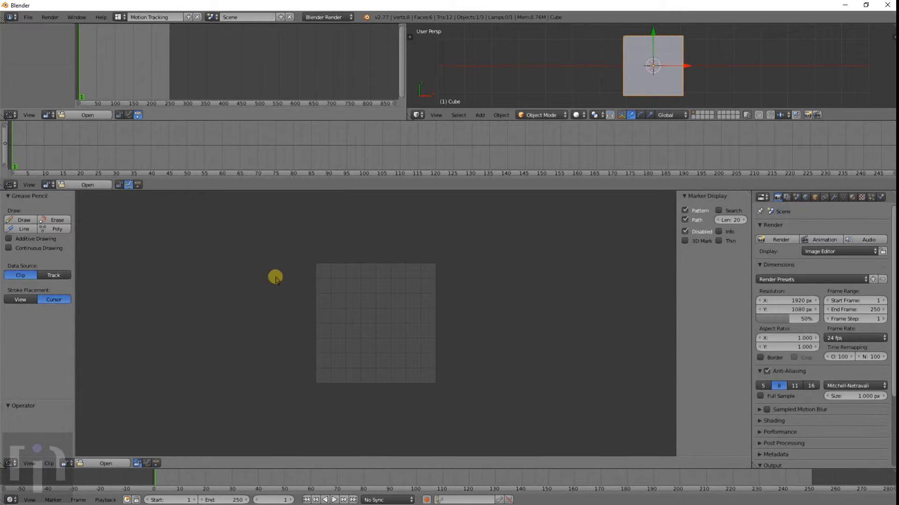
pyautogui.scroll(5, 365, 327)
pyautogui.scroll(-3, 368, 324)
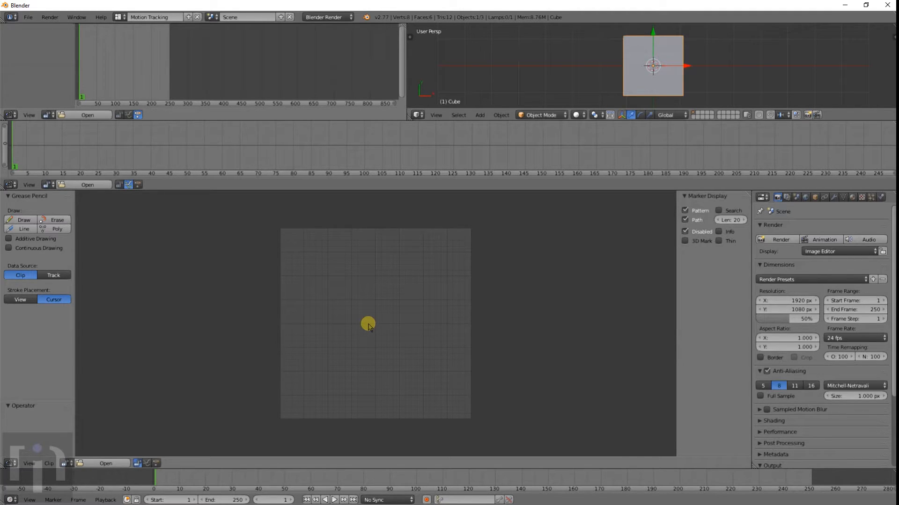
# Preview the Scripting screen layout and switch to the UV Editing layout.
pyautogui.click(118, 18)
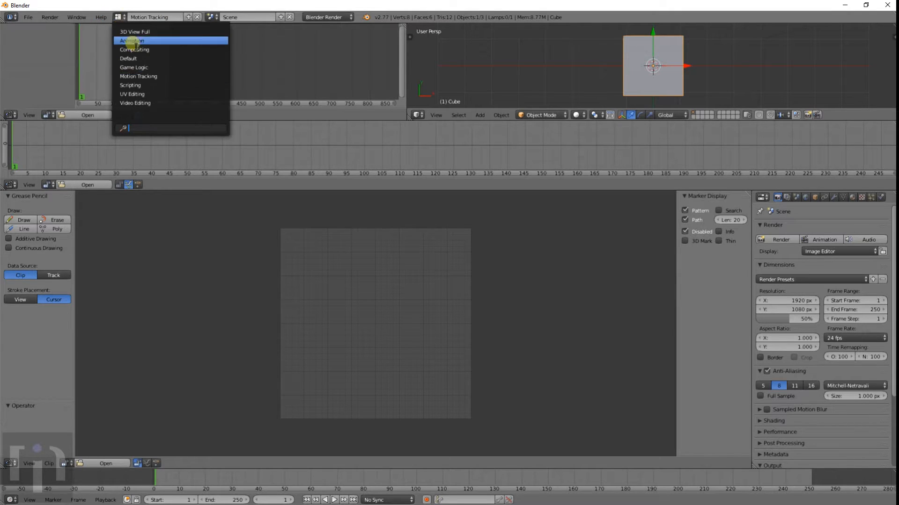
pyautogui.click(147, 86)
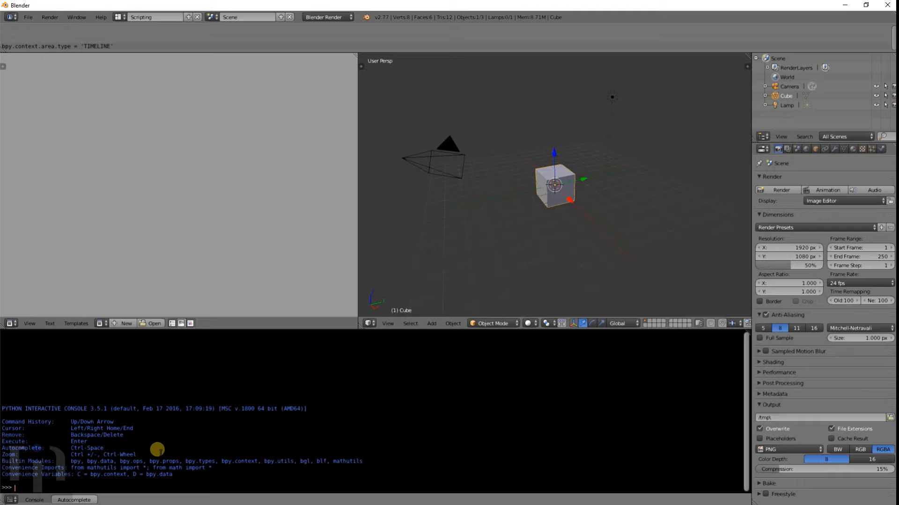
pyautogui.click(119, 18)
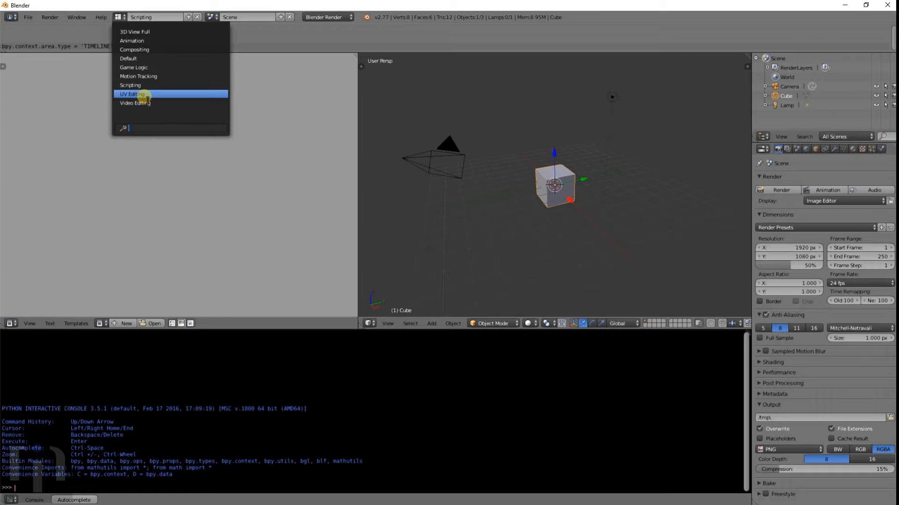
pyautogui.click(132, 95)
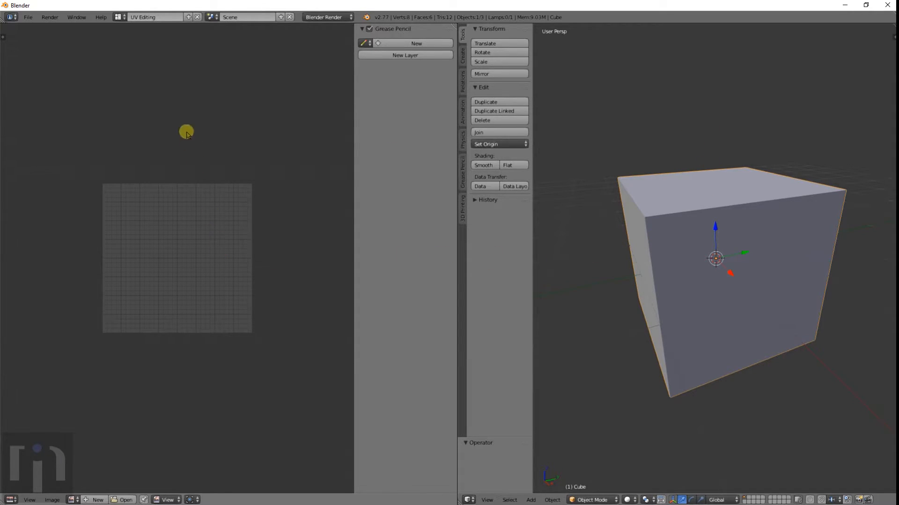
# Preview the Video Editing screen layout and return to the Default layout.
pyautogui.click(118, 17)
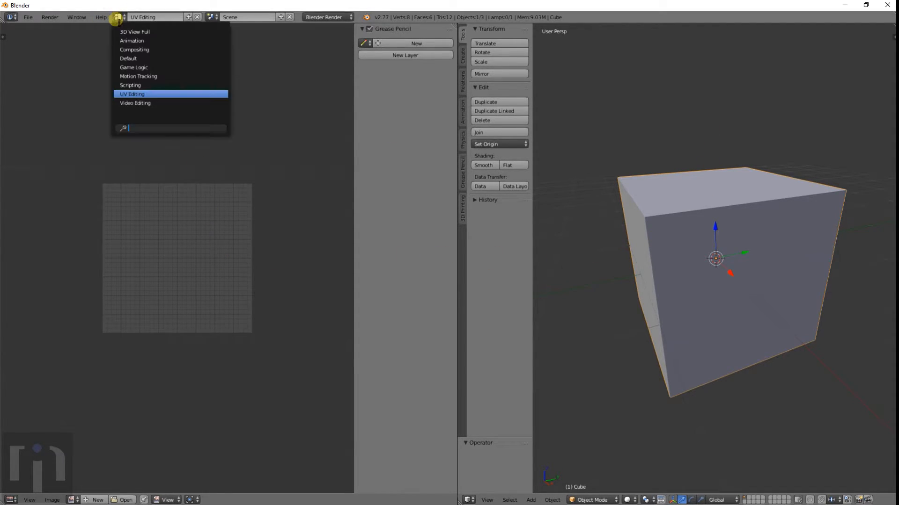
pyautogui.click(136, 102)
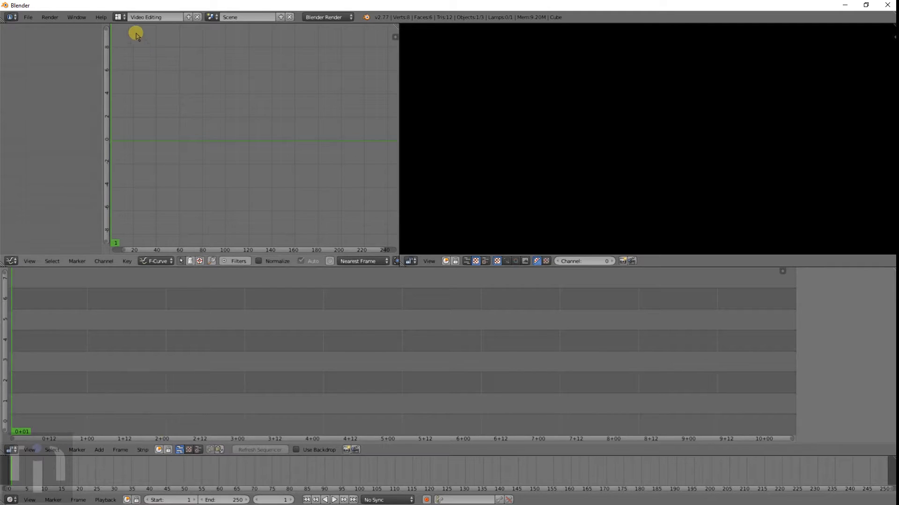
pyautogui.click(120, 17)
pyautogui.click(120, 56)
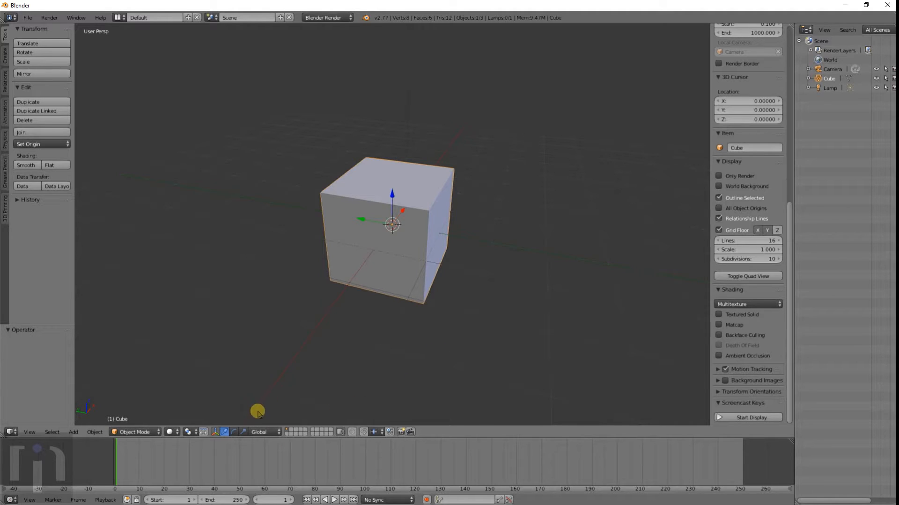
# Set the viewport shading to Rendered and view the cube from another angle.
pyautogui.click(167, 431)
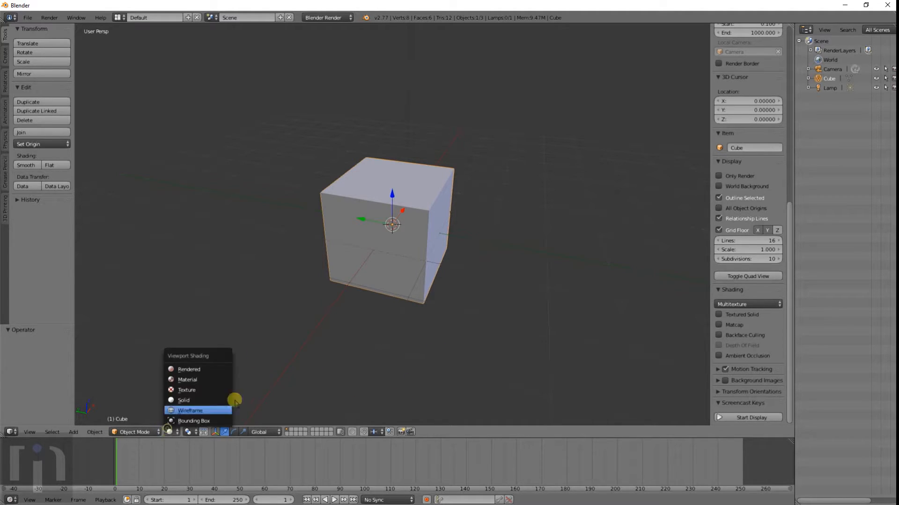
pyautogui.click(171, 431)
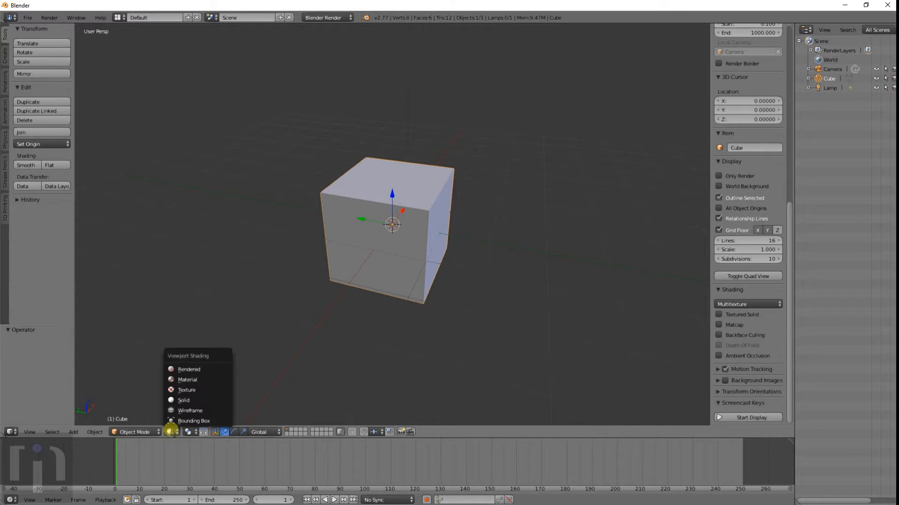
pyautogui.click(193, 370)
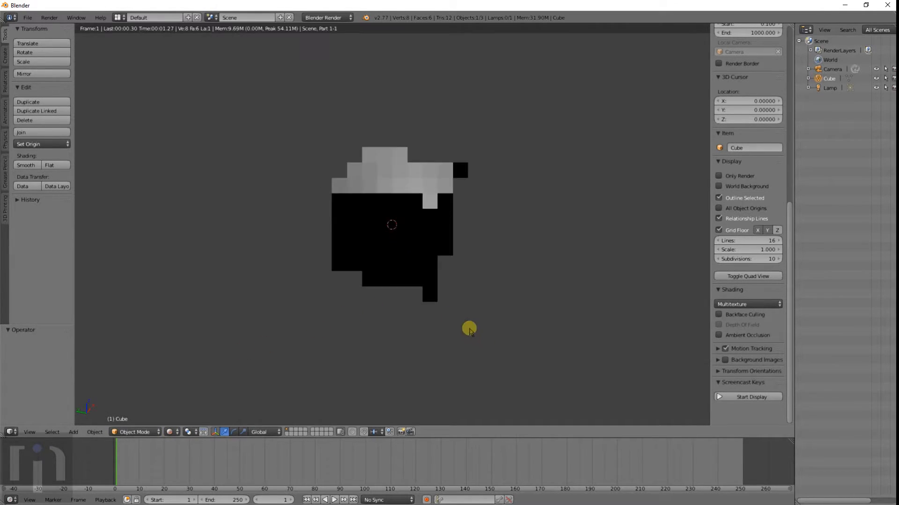
pyautogui.moveTo(420, 303)
pyautogui.mouseDown(button='middle')
pyautogui.moveTo(371, 307)
pyautogui.moveTo(373, 355)
pyautogui.moveTo(393, 367)
pyautogui.moveTo(477, 367)
pyautogui.moveTo(534, 345)
pyautogui.mouseUp(button='middle')
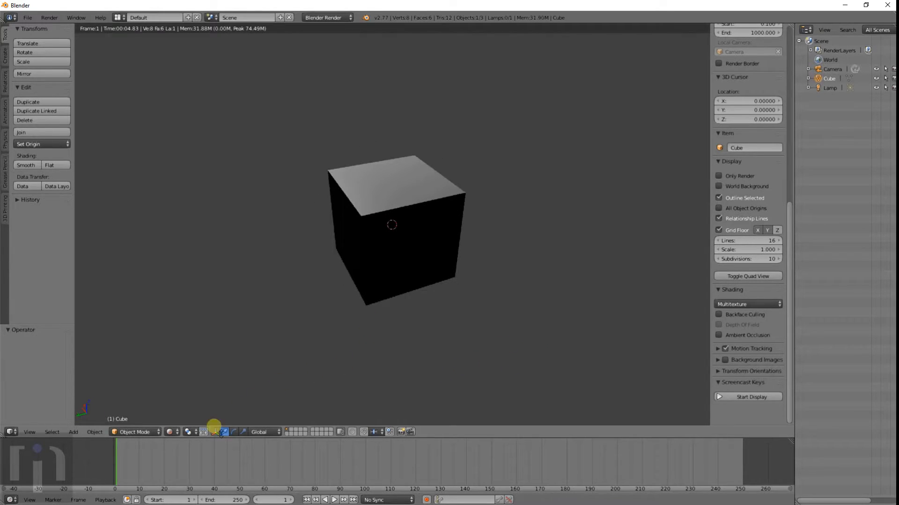
# Preview the cube in Material and Texture viewport shading, and return to Solid shading.
pyautogui.click(175, 434)
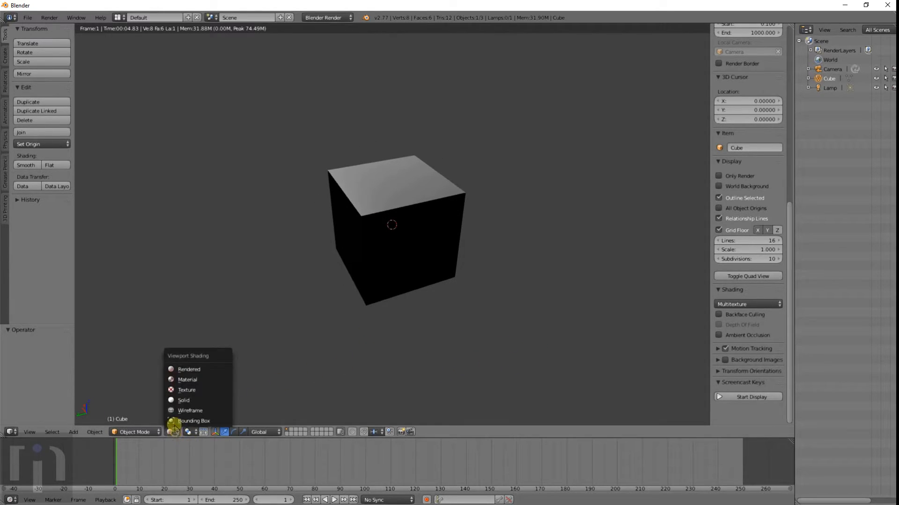
pyautogui.click(184, 381)
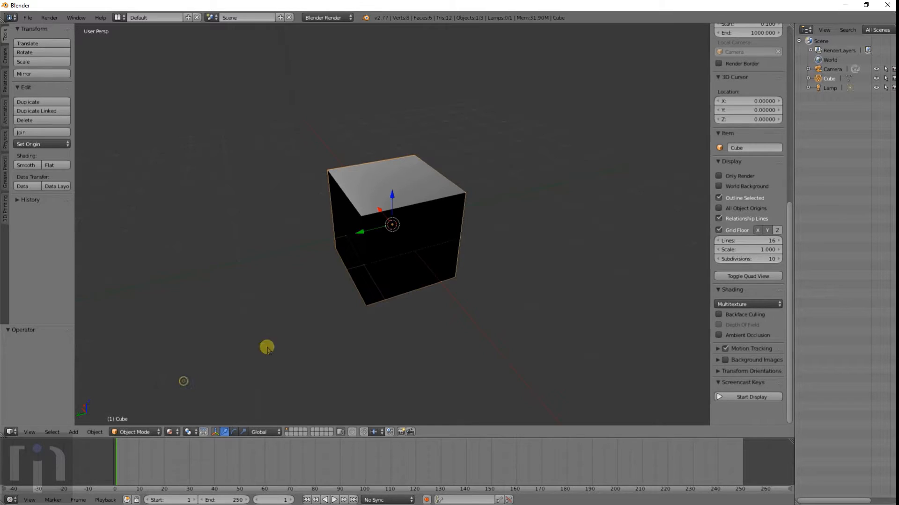
pyautogui.click(172, 432)
pyautogui.click(185, 394)
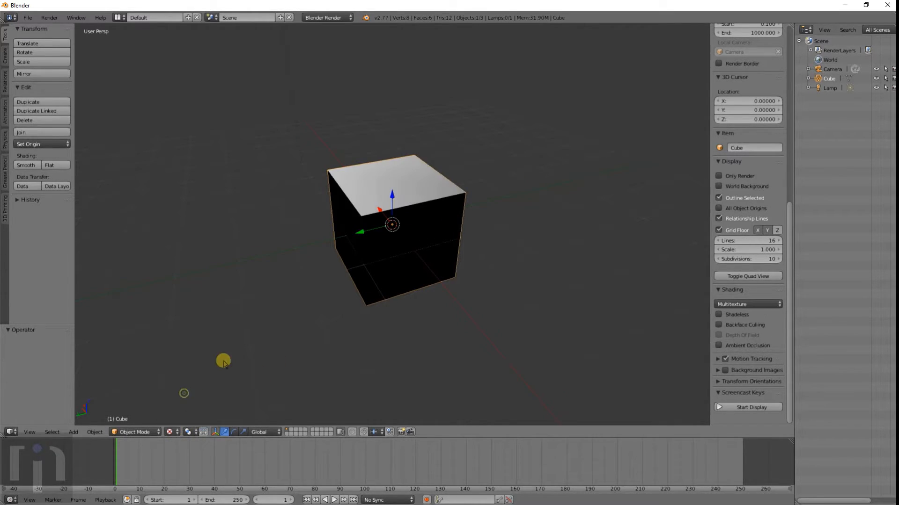
pyautogui.click(174, 431)
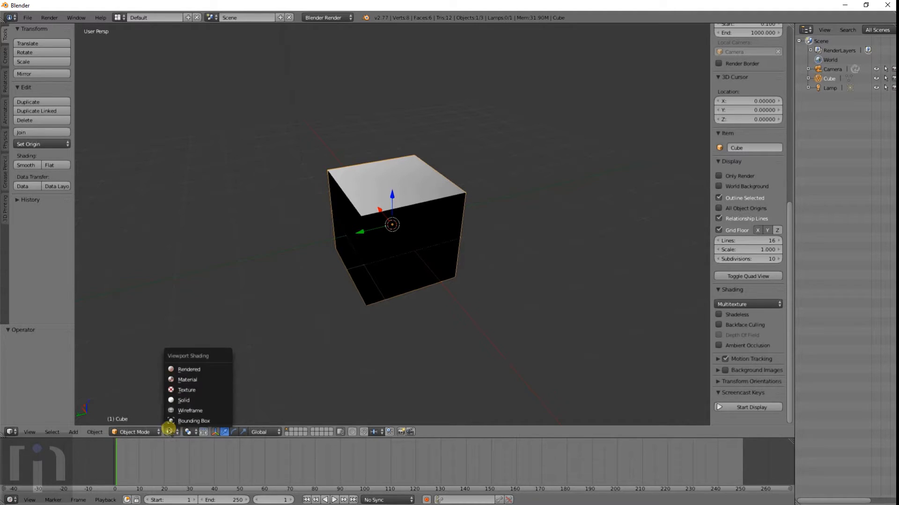
pyautogui.click(181, 401)
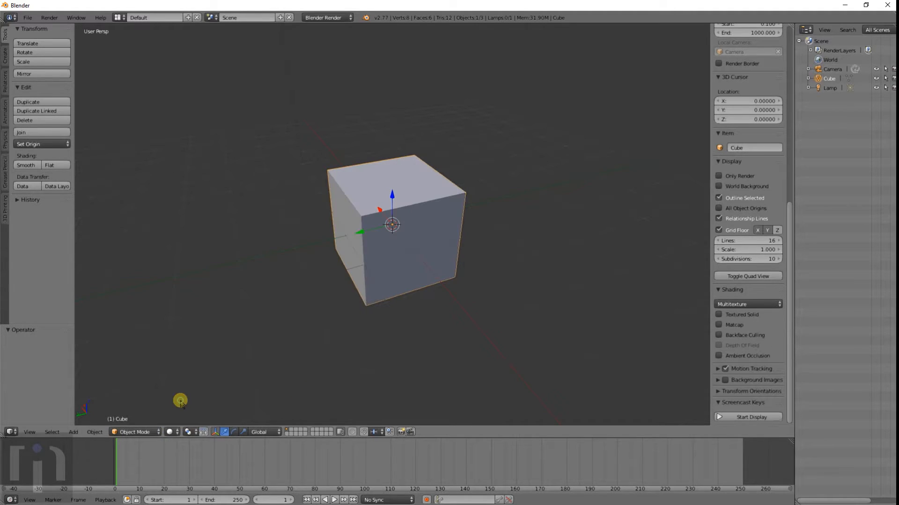
# Preview the cube in Wireframe and Bounding Box viewport shading, and switch back to Solid shading.
pyautogui.click(173, 432)
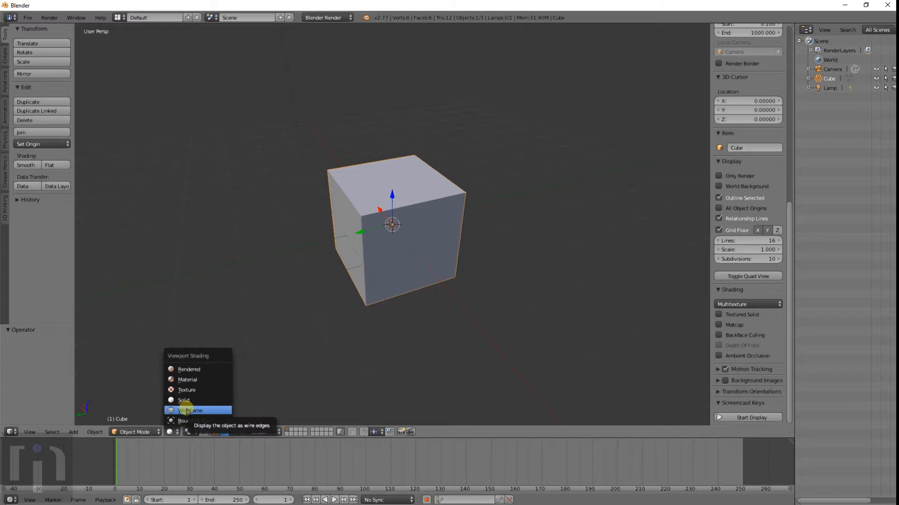
pyautogui.click(187, 411)
pyautogui.moveTo(481, 335)
pyautogui.mouseDown(button='middle')
pyautogui.moveTo(371, 283)
pyautogui.moveTo(433, 321)
pyautogui.mouseUp(button='middle')
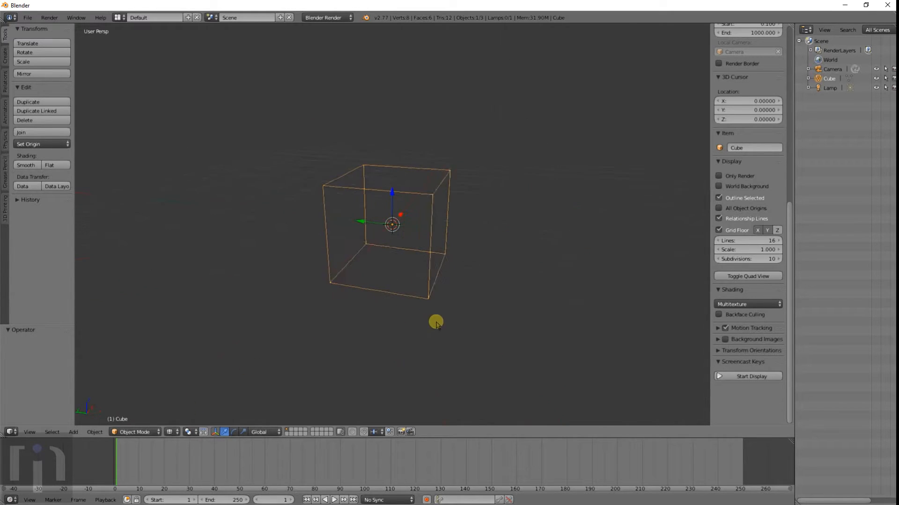
pyautogui.click(173, 432)
pyautogui.click(184, 421)
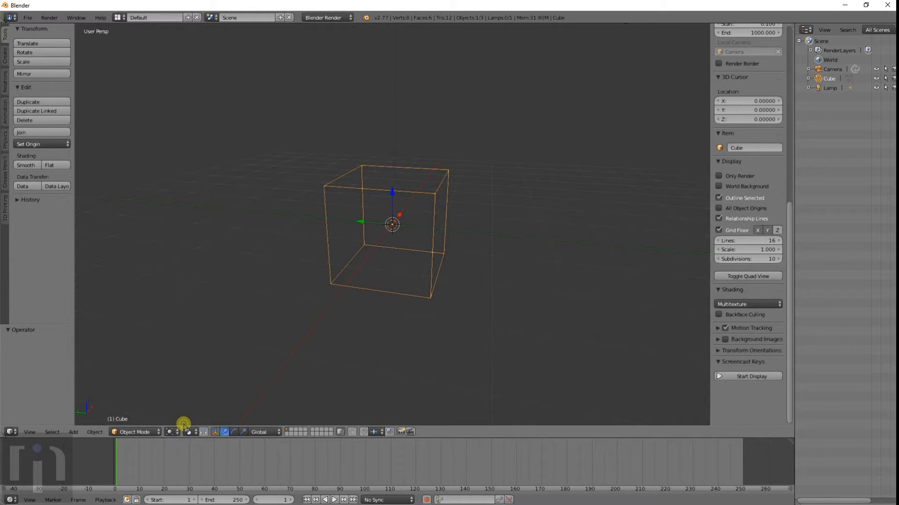
pyautogui.click(172, 431)
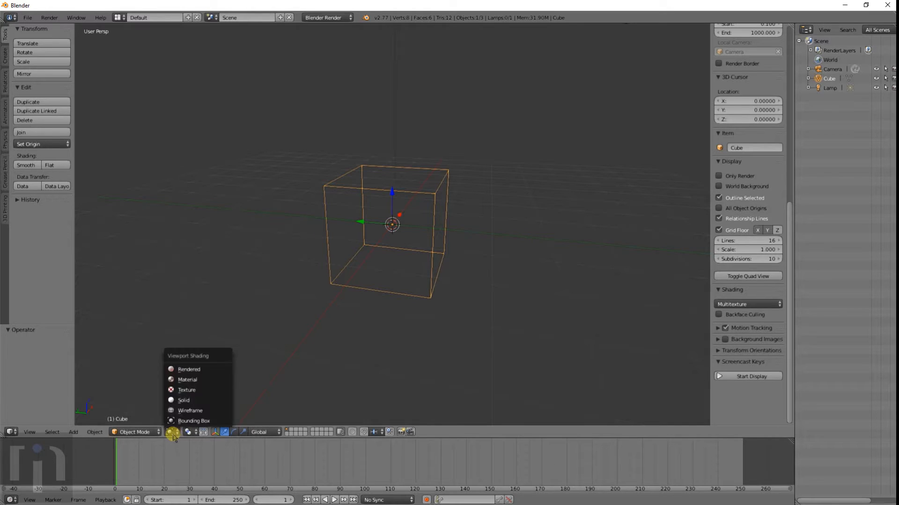
pyautogui.click(179, 401)
# Try the 3D Cursor as pivot point, restore Median Point, and review the remaining pivot options.
pyautogui.click(190, 432)
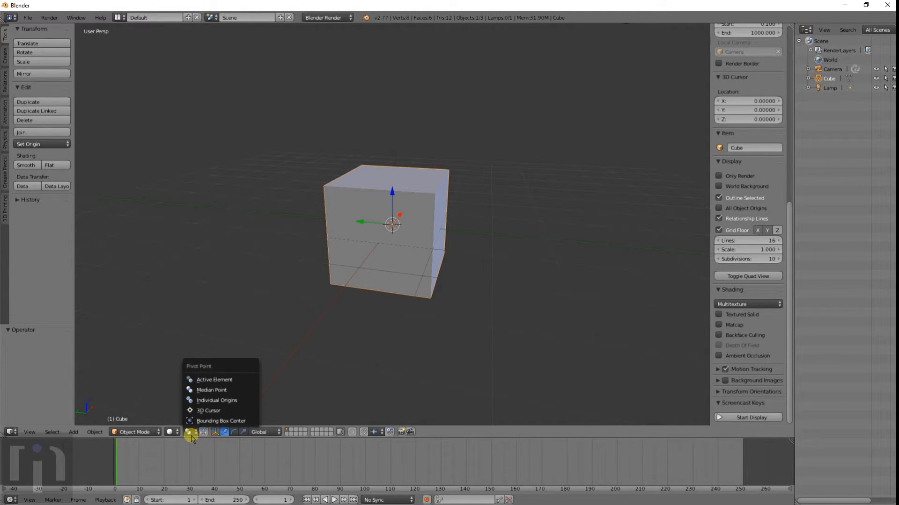
pyautogui.click(222, 411)
pyautogui.click(192, 432)
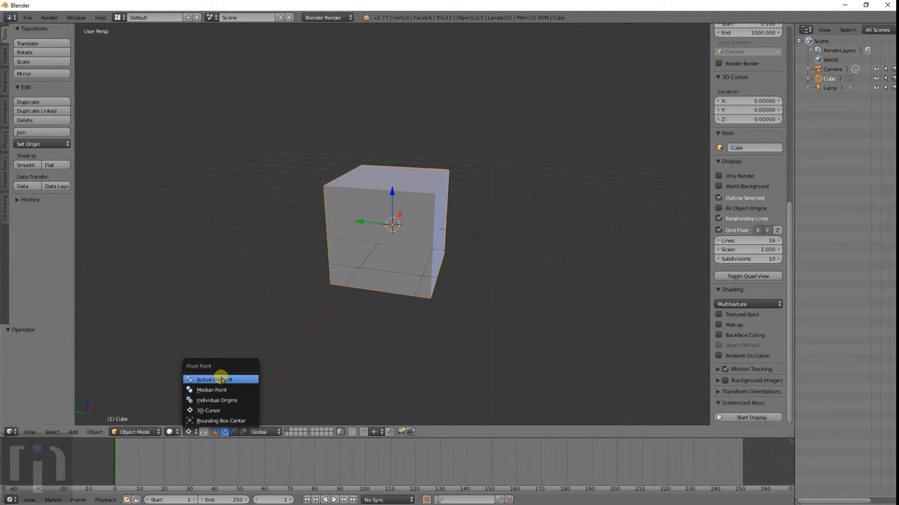
pyautogui.click(212, 412)
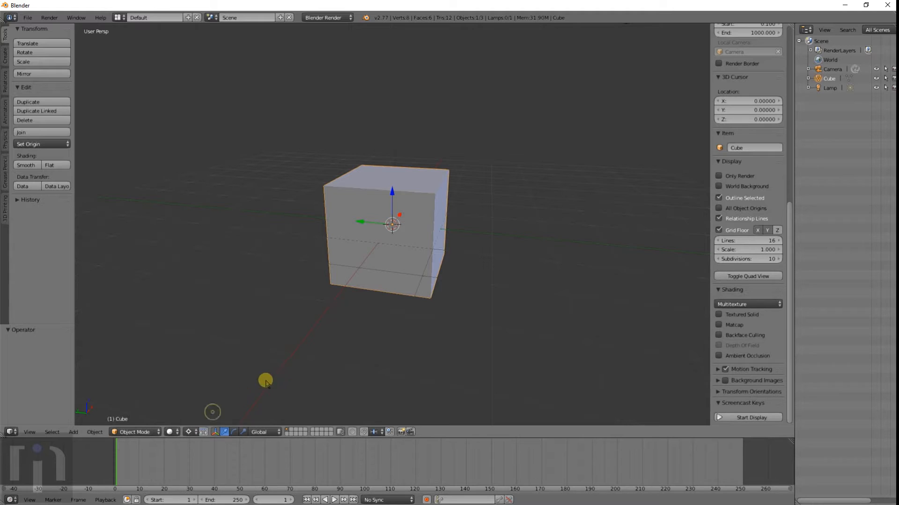
pyautogui.click(189, 432)
pyautogui.click(201, 400)
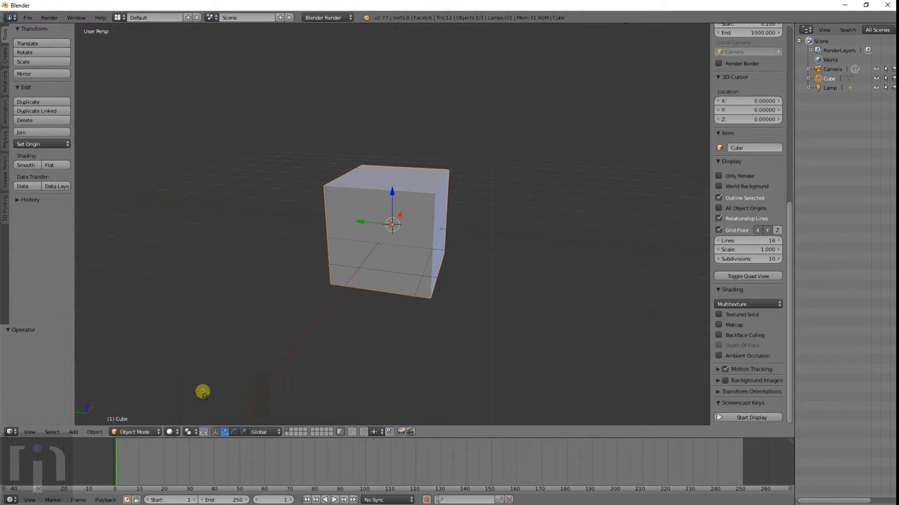
pyautogui.click(189, 432)
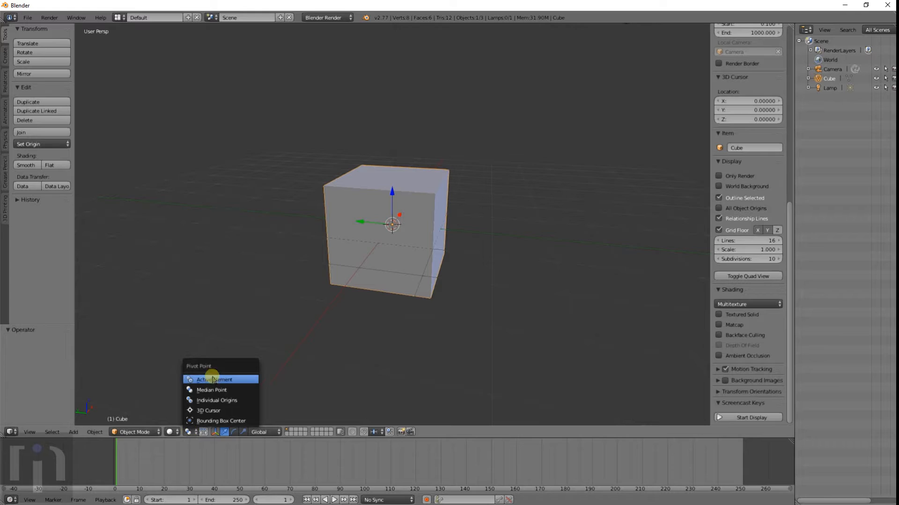
pyautogui.click(189, 434)
# Preview the Texture Paint, Weight Paint and Vertex Paint interaction modes on the cube.
pyautogui.click(134, 432)
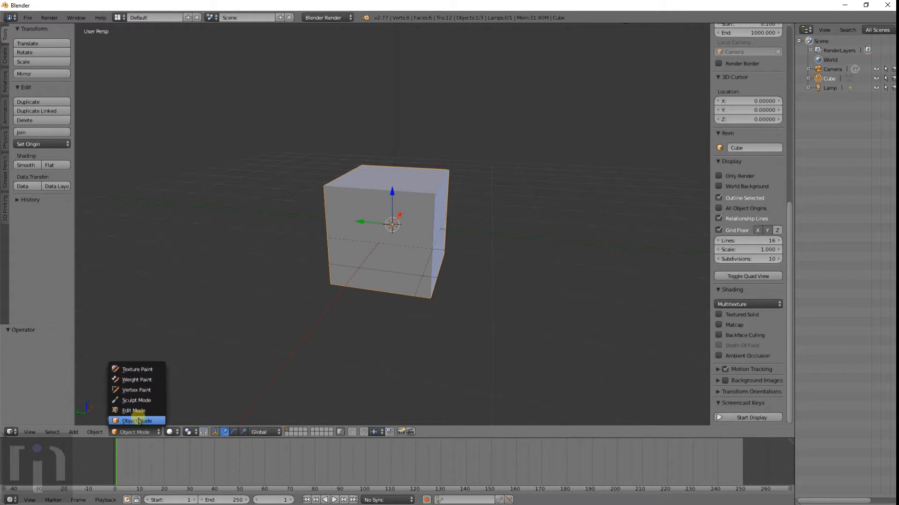
pyautogui.click(133, 421)
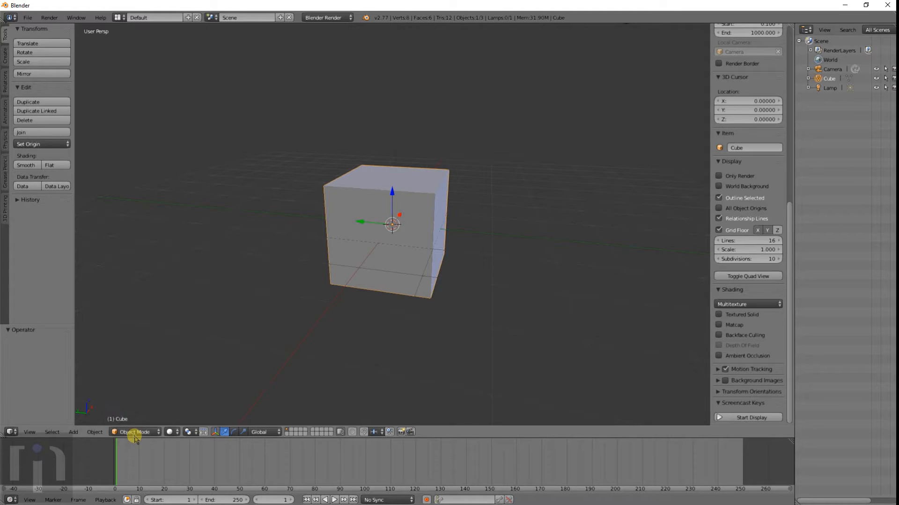
pyautogui.click(133, 432)
pyautogui.click(142, 373)
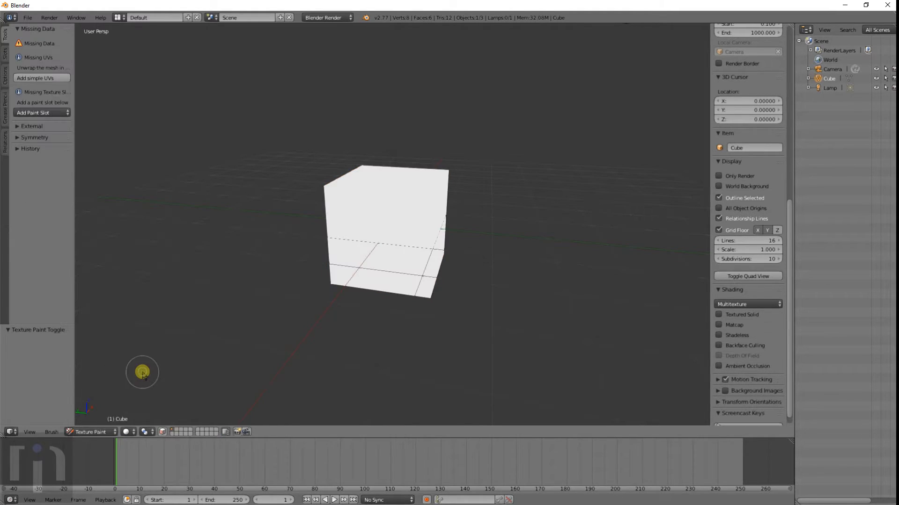
pyautogui.click(104, 432)
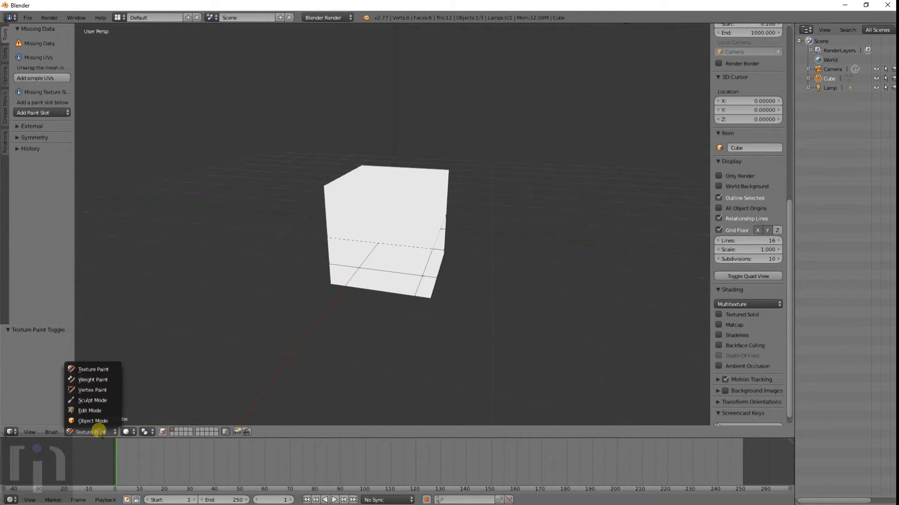
pyautogui.click(94, 379)
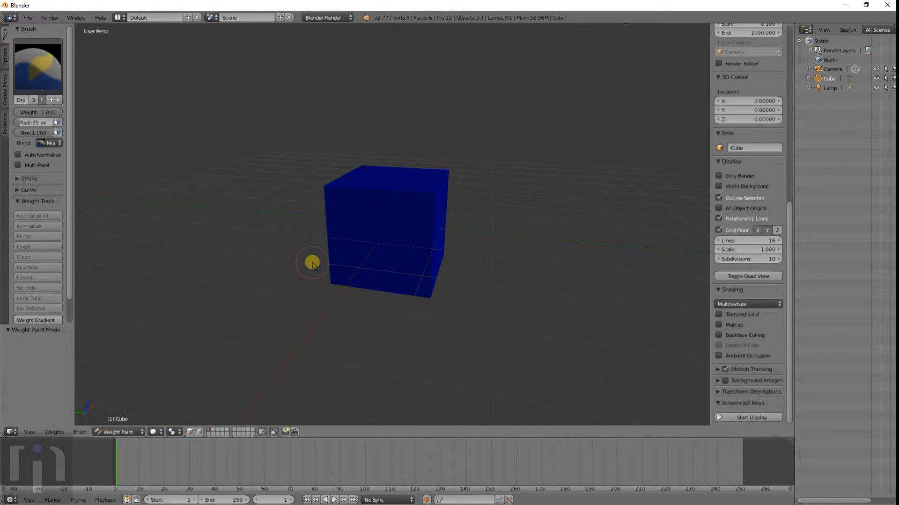
pyautogui.click(104, 427)
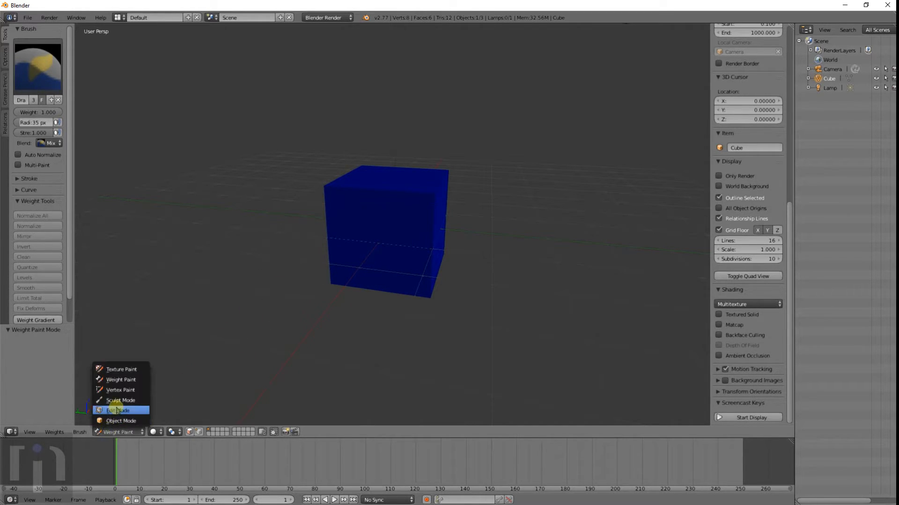
pyautogui.click(124, 396)
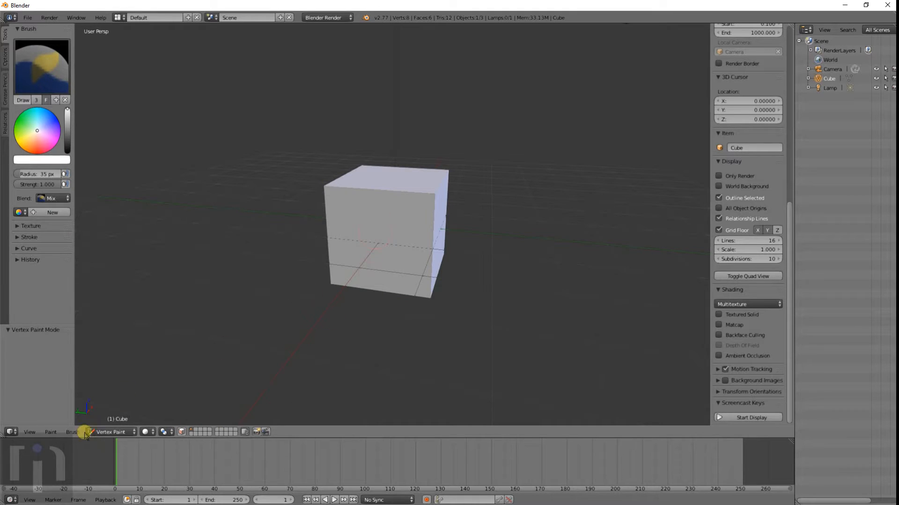
# Switch the cube to Sculpt Mode and try a short brush stroke on its surface.
pyautogui.click(104, 432)
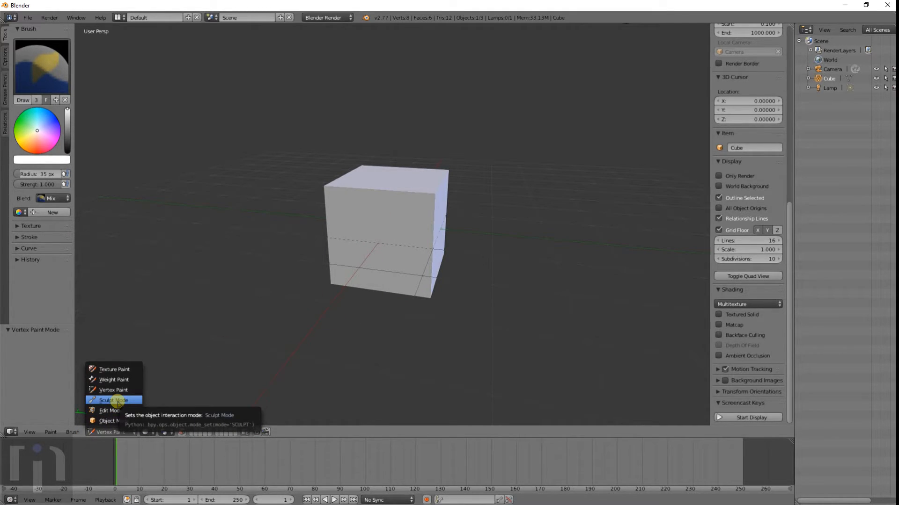
pyautogui.click(116, 401)
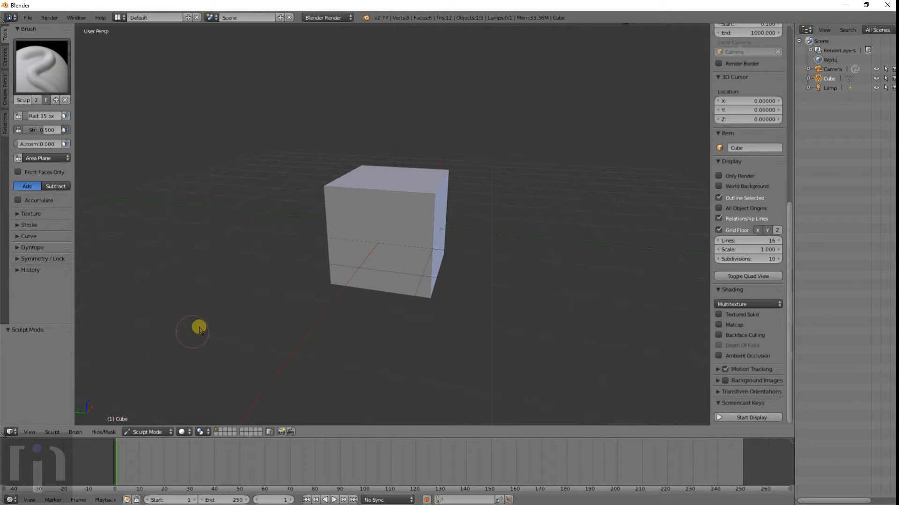
pyautogui.scroll(-4, 476, 195)
pyautogui.moveTo(465, 199); pyautogui.dragTo(423, 229, button='middle')
pyautogui.scroll(5, 424, 228)
pyautogui.moveTo(387, 226); pyautogui.dragTo(405, 213)
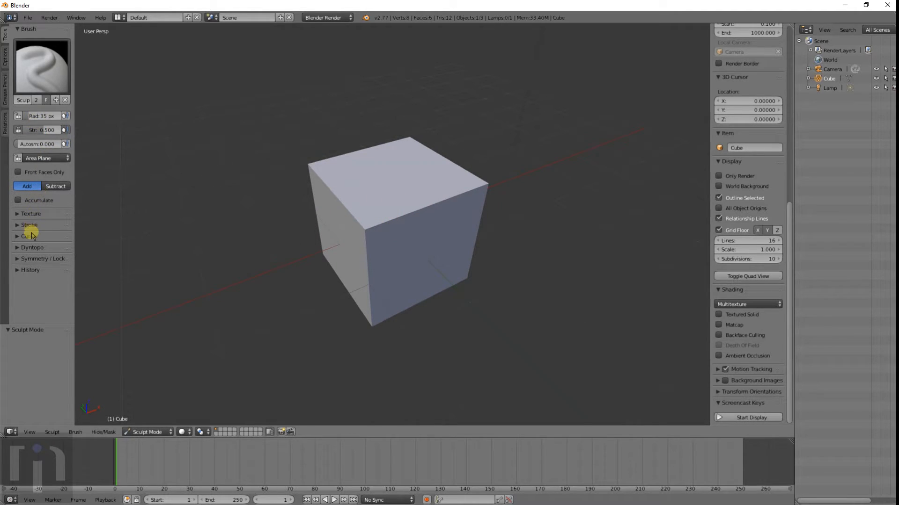
# Enable Dyntopo despite the vertex data warning and sculpt strokes over two upper corners of the cube.
pyautogui.click(32, 248)
pyautogui.click(31, 259)
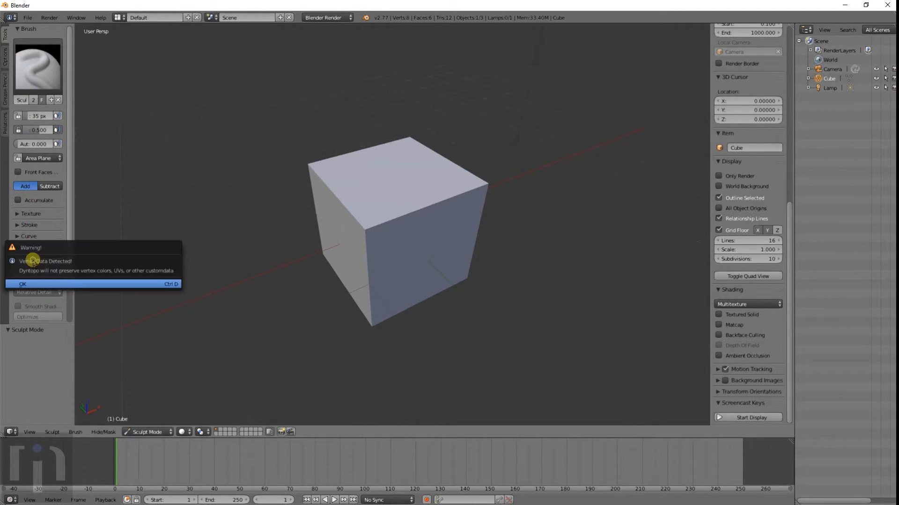
pyautogui.click(44, 284)
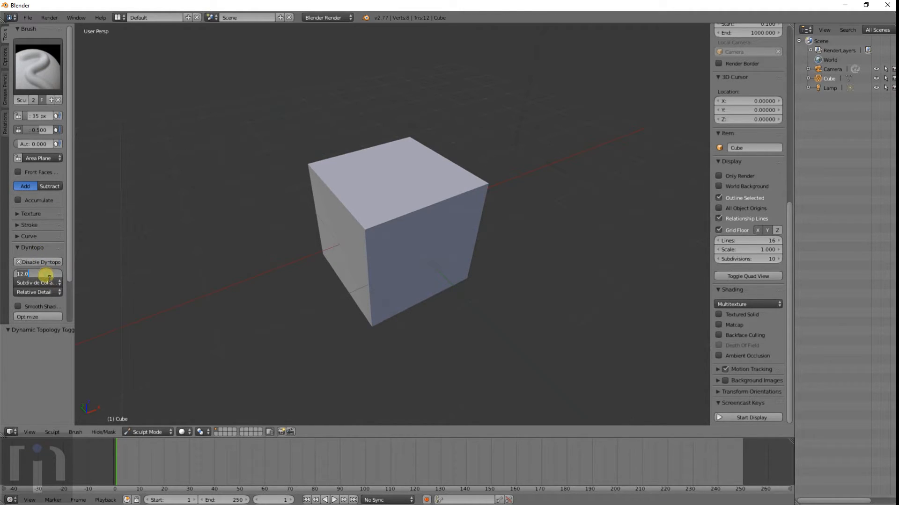
pyautogui.click(45, 285)
pyautogui.click(45, 284)
pyautogui.moveTo(363, 237)
pyautogui.mouseDown()
pyautogui.moveTo(382, 217)
pyautogui.moveTo(371, 248)
pyautogui.mouseUp()
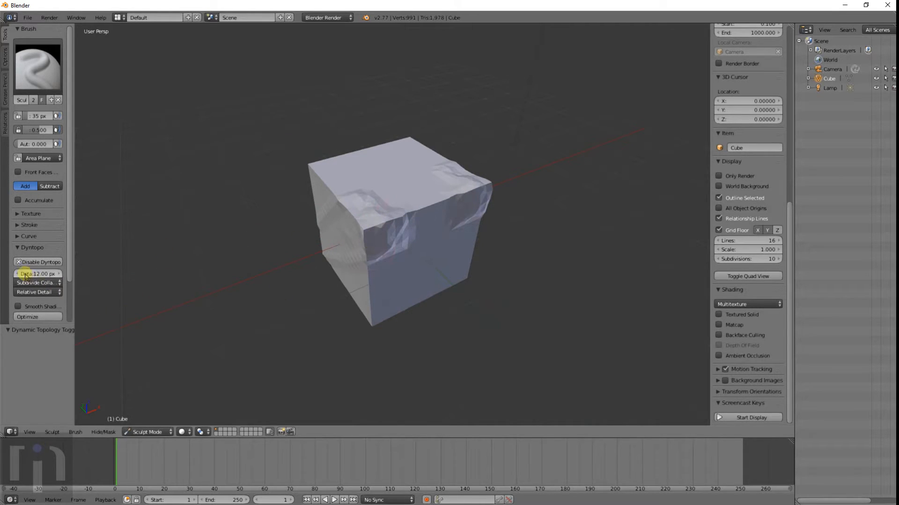
# Expand the Symmetry / Lock settings and review the mirror, radial and lock options for sculpting.
pyautogui.scroll(-3, 24, 274)
pyautogui.click(29, 308)
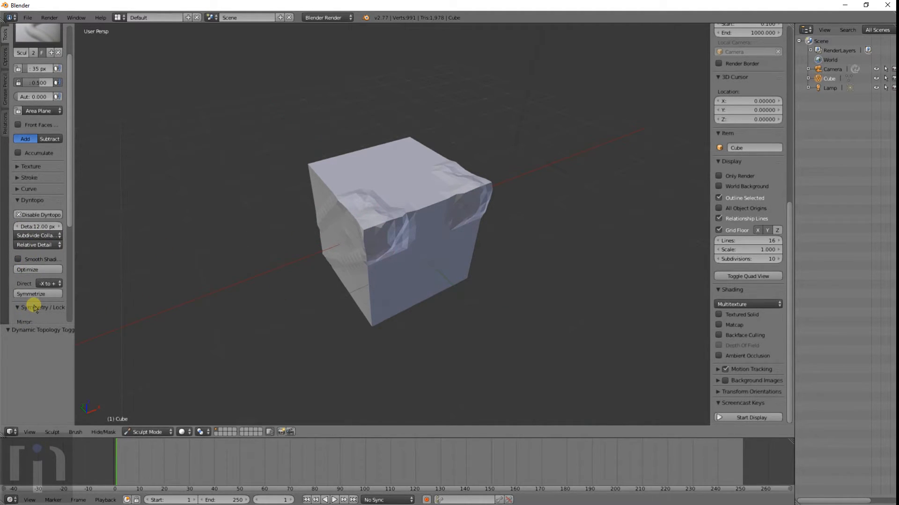
pyautogui.scroll(-5, 32, 311)
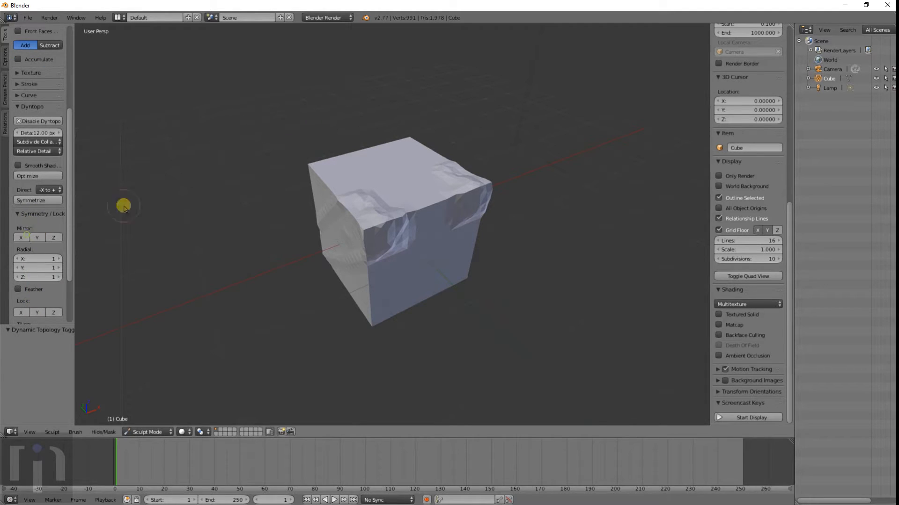
# Enlarge the sculpt brush and build up rounded bulges all around the cube with repeated strokes from different sides.
pyautogui.press('f')
pyautogui.click(405, 286)
pyautogui.moveTo(370, 261)
pyautogui.mouseDown()
pyautogui.moveTo(391, 208)
pyautogui.moveTo(428, 170)
pyautogui.moveTo(335, 252)
pyautogui.moveTo(357, 212)
pyautogui.moveTo(331, 279)
pyautogui.moveTo(346, 253)
pyautogui.moveTo(372, 270)
pyautogui.mouseUp()
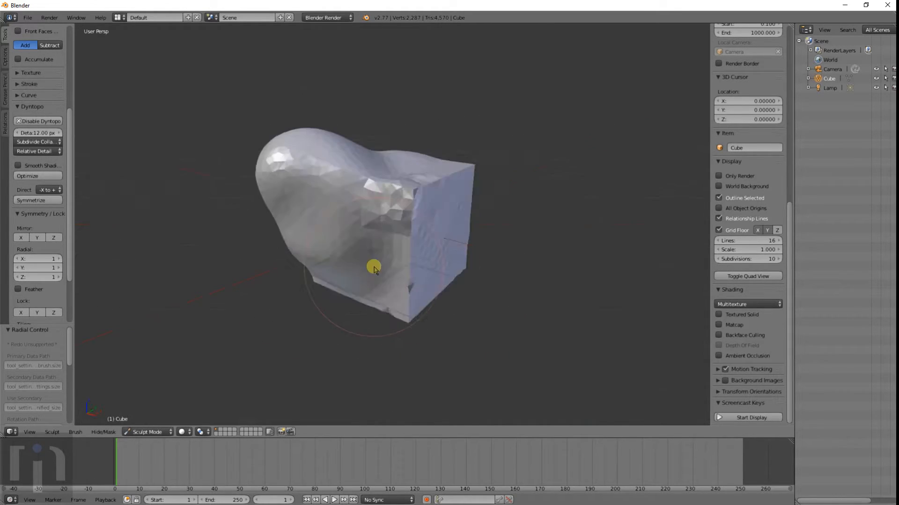
pyautogui.moveTo(374, 267); pyautogui.dragTo(355, 278, button='middle')
pyautogui.moveTo(355, 277)
pyautogui.mouseDown()
pyautogui.moveTo(434, 183)
pyautogui.moveTo(336, 245)
pyautogui.moveTo(376, 214)
pyautogui.moveTo(389, 257)
pyautogui.mouseUp()
pyautogui.moveTo(412, 222)
pyautogui.mouseDown(button='middle')
pyautogui.moveTo(375, 257)
pyautogui.moveTo(402, 297)
pyautogui.mouseUp(button='middle')
pyautogui.moveTo(401, 296)
pyautogui.mouseDown()
pyautogui.moveTo(368, 250)
pyautogui.moveTo(307, 245)
pyautogui.moveTo(363, 188)
pyautogui.moveTo(345, 263)
pyautogui.mouseUp()
pyautogui.moveTo(374, 264)
pyautogui.mouseDown(button='middle')
pyautogui.moveTo(386, 188)
pyautogui.moveTo(357, 208)
pyautogui.mouseUp(button='middle')
pyautogui.moveTo(357, 209)
pyautogui.mouseDown()
pyautogui.moveTo(428, 183)
pyautogui.moveTo(403, 245)
pyautogui.moveTo(396, 232)
pyautogui.mouseUp()
pyautogui.moveTo(379, 253)
pyautogui.mouseDown(button='middle')
pyautogui.moveTo(478, 247)
pyautogui.moveTo(454, 258)
pyautogui.mouseUp(button='middle')
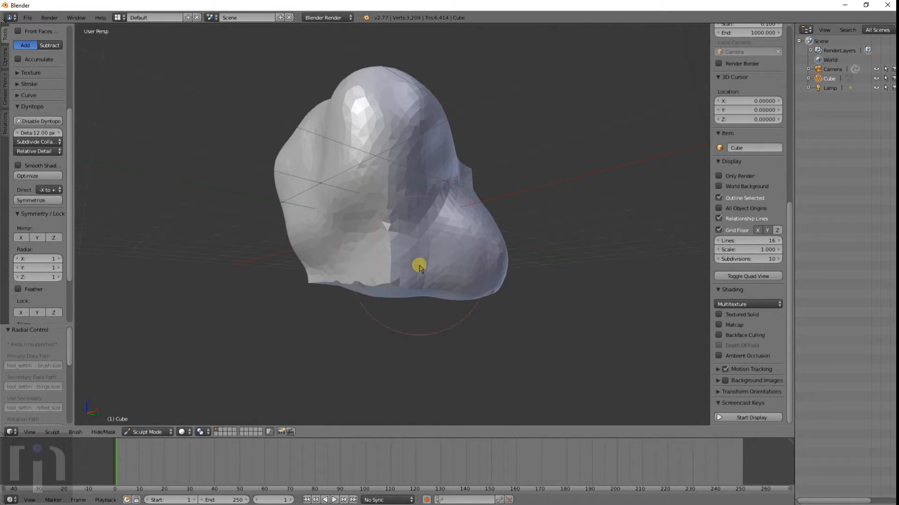
pyautogui.moveTo(414, 161)
pyautogui.mouseDown()
pyautogui.moveTo(367, 169)
pyautogui.moveTo(358, 181)
pyautogui.moveTo(373, 154)
pyautogui.moveTo(419, 248)
pyautogui.moveTo(411, 281)
pyautogui.moveTo(342, 255)
pyautogui.mouseUp()
pyautogui.moveTo(341, 255)
pyautogui.mouseDown(button='middle')
pyautogui.moveTo(462, 284)
pyautogui.moveTo(457, 299)
pyautogui.moveTo(448, 257)
pyautogui.mouseUp(button='middle')
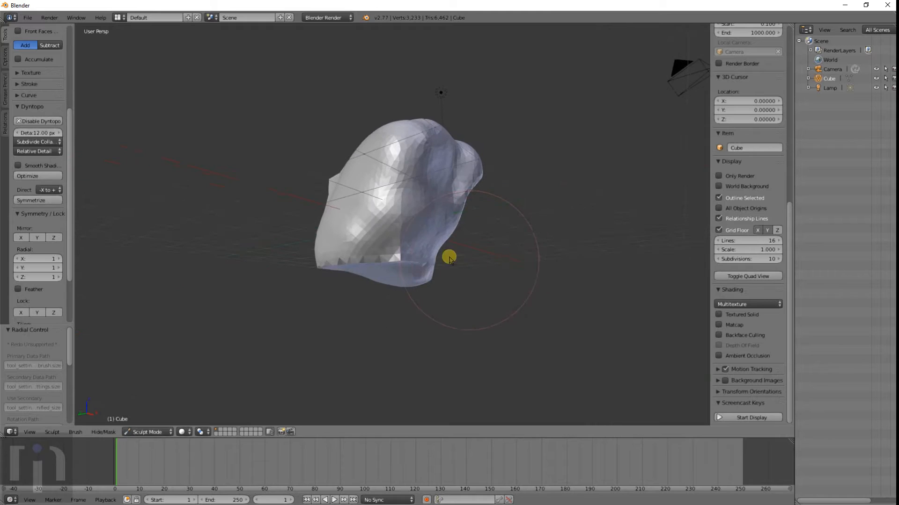
pyautogui.moveTo(350, 267)
pyautogui.mouseDown(button='middle')
pyautogui.moveTo(409, 273)
pyautogui.moveTo(401, 236)
pyautogui.mouseUp(button='middle')
pyautogui.moveTo(401, 236)
pyautogui.mouseDown()
pyautogui.moveTo(381, 253)
pyautogui.moveTo(329, 211)
pyautogui.moveTo(358, 200)
pyautogui.mouseUp()
pyautogui.scroll(-1, 405, 242)
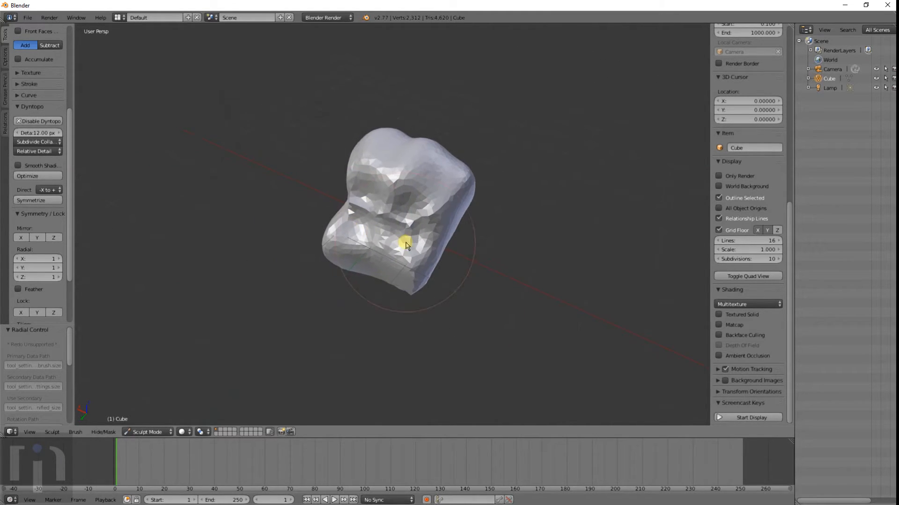
pyautogui.moveTo(359, 241); pyautogui.dragTo(469, 218, button='middle')
pyautogui.scroll(3, 322, 232)
pyautogui.moveTo(386, 212)
pyautogui.mouseDown()
pyautogui.moveTo(373, 103)
pyautogui.moveTo(230, 160)
pyautogui.moveTo(345, 176)
pyautogui.mouseUp()
pyautogui.moveTo(345, 176)
pyautogui.mouseDown(button='middle')
pyautogui.moveTo(337, 243)
pyautogui.moveTo(405, 244)
pyautogui.moveTo(457, 193)
pyautogui.mouseUp(button='middle')
pyautogui.moveTo(456, 193)
pyautogui.mouseDown()
pyautogui.moveTo(427, 165)
pyautogui.moveTo(428, 229)
pyautogui.mouseUp()
pyautogui.moveTo(427, 229)
pyautogui.mouseDown(button='middle')
pyautogui.moveTo(353, 226)
pyautogui.moveTo(395, 213)
pyautogui.mouseUp(button='middle')
pyautogui.moveTo(395, 212)
pyautogui.mouseDown()
pyautogui.moveTo(399, 186)
pyautogui.moveTo(401, 212)
pyautogui.mouseUp()
pyautogui.moveTo(402, 213)
pyautogui.mouseDown(button='middle')
pyautogui.moveTo(399, 241)
pyautogui.moveTo(395, 190)
pyautogui.mouseUp(button='middle')
pyautogui.moveTo(395, 189); pyautogui.dragTo(454, 209)
pyautogui.moveTo(453, 209); pyautogui.dragTo(347, 228, button='middle')
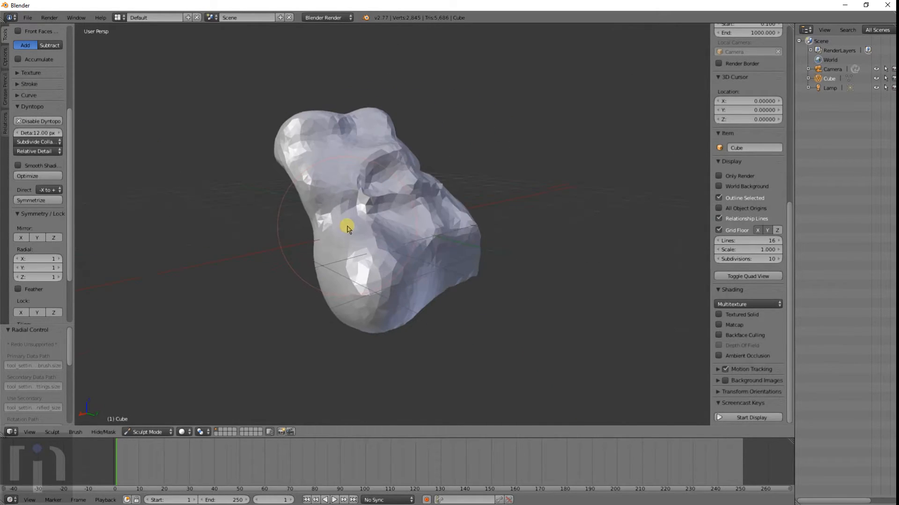
pyautogui.moveTo(311, 206)
pyautogui.mouseDown()
pyautogui.moveTo(327, 225)
pyautogui.moveTo(364, 200)
pyautogui.moveTo(380, 222)
pyautogui.mouseUp()
pyautogui.moveTo(433, 248)
pyautogui.mouseDown(button='middle')
pyautogui.moveTo(393, 258)
pyautogui.moveTo(371, 220)
pyautogui.mouseUp(button='middle')
pyautogui.moveTo(371, 220)
pyautogui.mouseDown()
pyautogui.moveTo(373, 261)
pyautogui.moveTo(499, 247)
pyautogui.mouseUp()
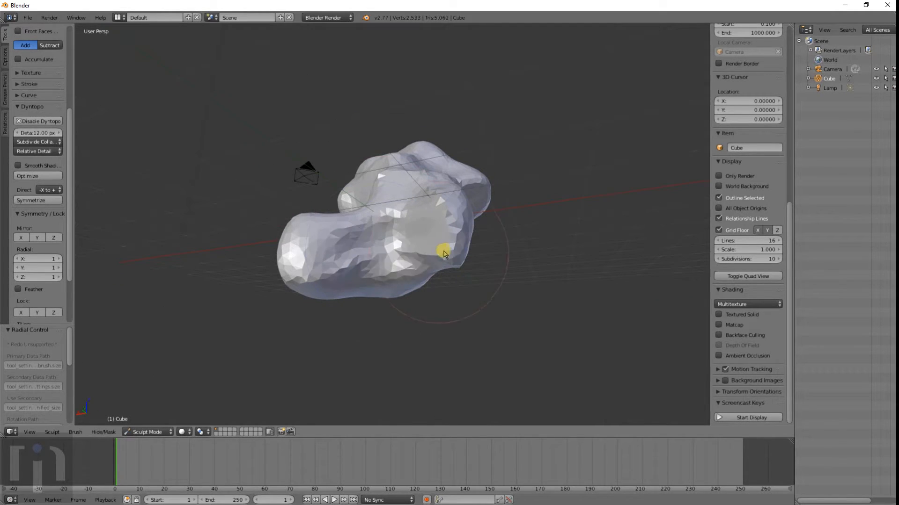
pyautogui.moveTo(499, 246); pyautogui.dragTo(394, 271, button='middle')
pyautogui.moveTo(394, 271); pyautogui.dragTo(347, 269)
pyautogui.moveTo(347, 269)
pyautogui.mouseDown(button='middle')
pyautogui.moveTo(533, 234)
pyautogui.moveTo(466, 260)
pyautogui.moveTo(580, 226)
pyautogui.moveTo(407, 216)
pyautogui.moveTo(457, 247)
pyautogui.moveTo(387, 170)
pyautogui.mouseUp(button='middle')
pyautogui.moveTo(388, 170)
pyautogui.mouseDown()
pyautogui.moveTo(409, 165)
pyautogui.moveTo(395, 98)
pyautogui.moveTo(403, 113)
pyautogui.mouseUp()
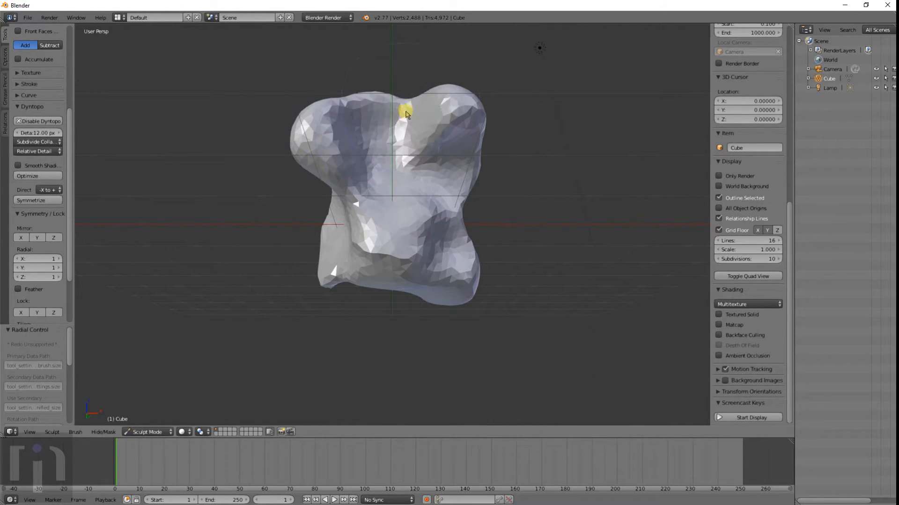
# Sculpt several strokes over the object from a distant view to coarsen its mesh through Dyntopo's relative detail.
pyautogui.scroll(-4, 431, 167)
pyautogui.moveTo(433, 168)
pyautogui.mouseDown(button='middle')
pyautogui.moveTo(415, 153)
pyautogui.moveTo(414, 210)
pyautogui.moveTo(378, 215)
pyautogui.mouseUp(button='middle')
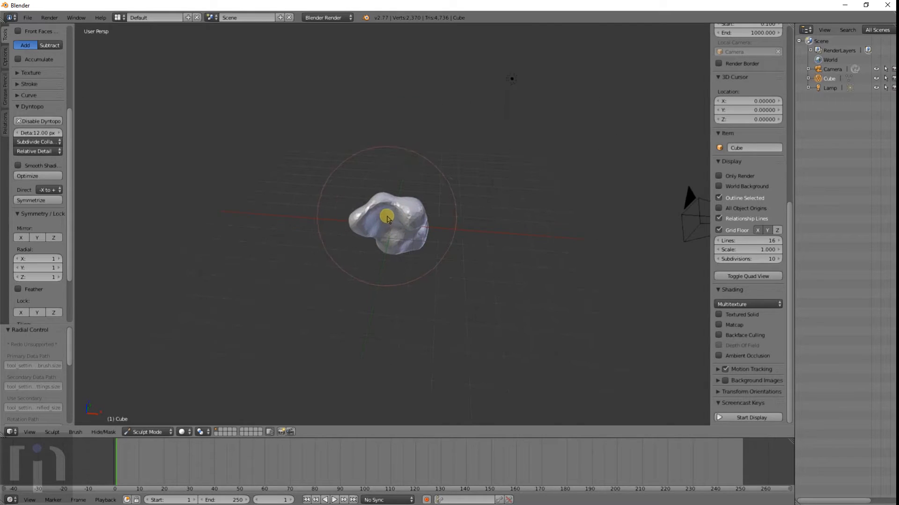
pyautogui.moveTo(389, 190); pyautogui.dragTo(389, 215)
pyautogui.moveTo(389, 214); pyautogui.dragTo(369, 210, button='middle')
pyautogui.moveTo(369, 209); pyautogui.dragTo(431, 219)
pyautogui.moveTo(431, 218); pyautogui.dragTo(421, 195, button='middle')
pyautogui.moveTo(421, 195); pyautogui.dragTo(439, 239)
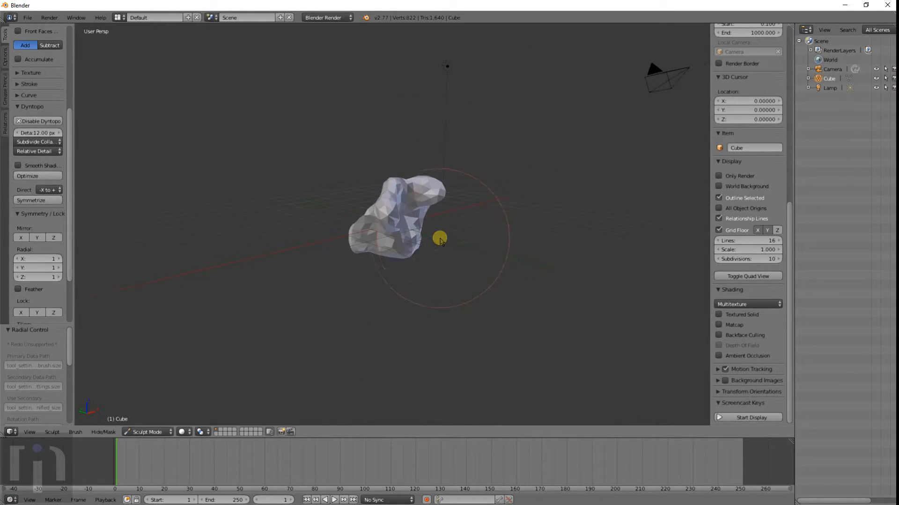
pyautogui.scroll(6, 367, 184)
pyautogui.moveTo(368, 186); pyautogui.dragTo(440, 198, button='middle')
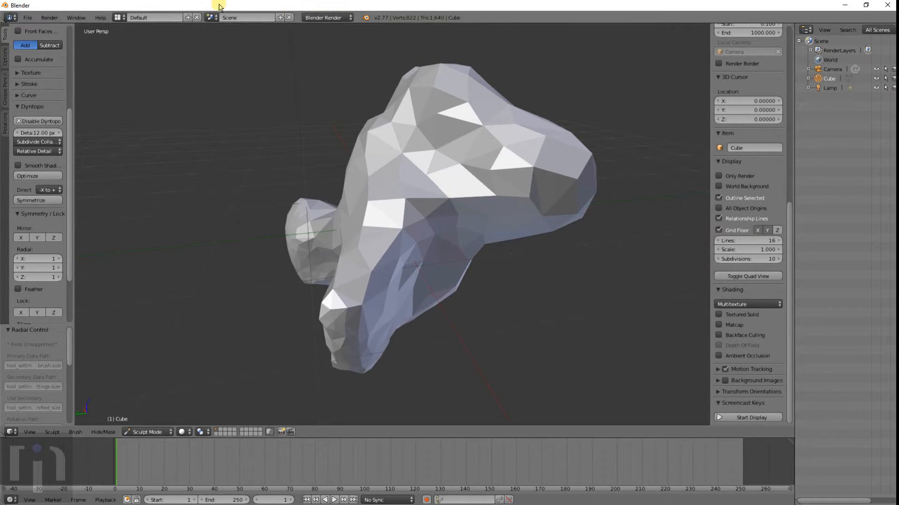
# Switch the sculpted object from Sculpt Mode back to Object Mode.
pyautogui.click(212, 17)
pyautogui.click(143, 432)
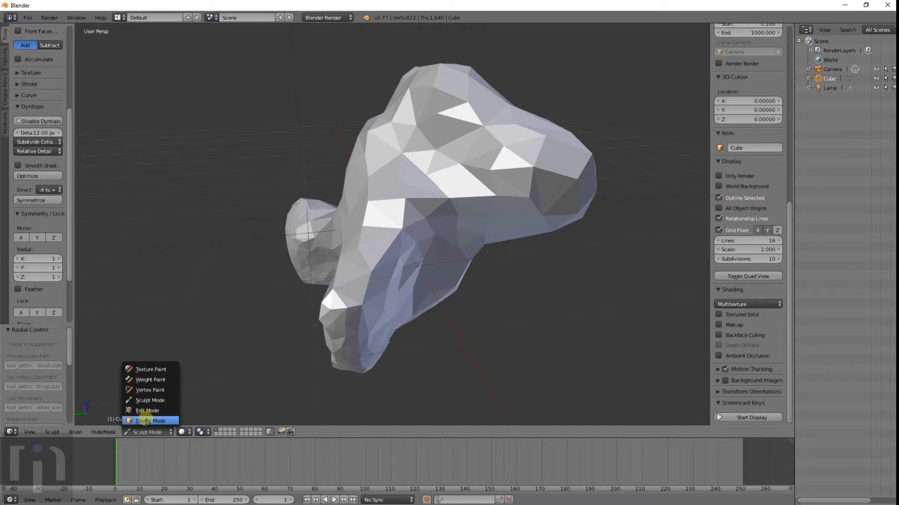
pyautogui.click(146, 421)
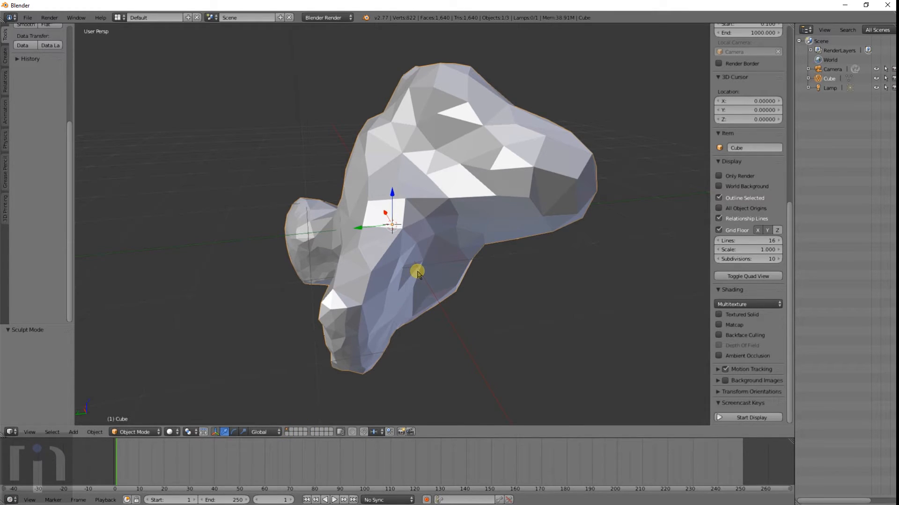
# Duplicate the sculpted object in place and move the duplicate to the second layer.
pyautogui.scroll(-4, 419, 265)
pyautogui.moveTo(472, 255); pyautogui.dragTo(441, 257, button='middle')
pyautogui.scroll(4, 426, 236)
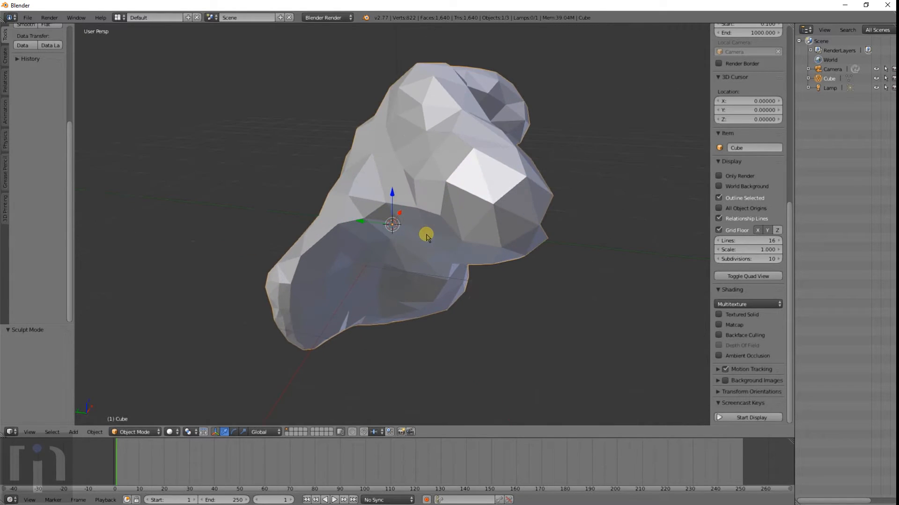
pyautogui.scroll(-4, 436, 214)
pyautogui.moveTo(438, 230); pyautogui.dragTo(454, 233, button='middle')
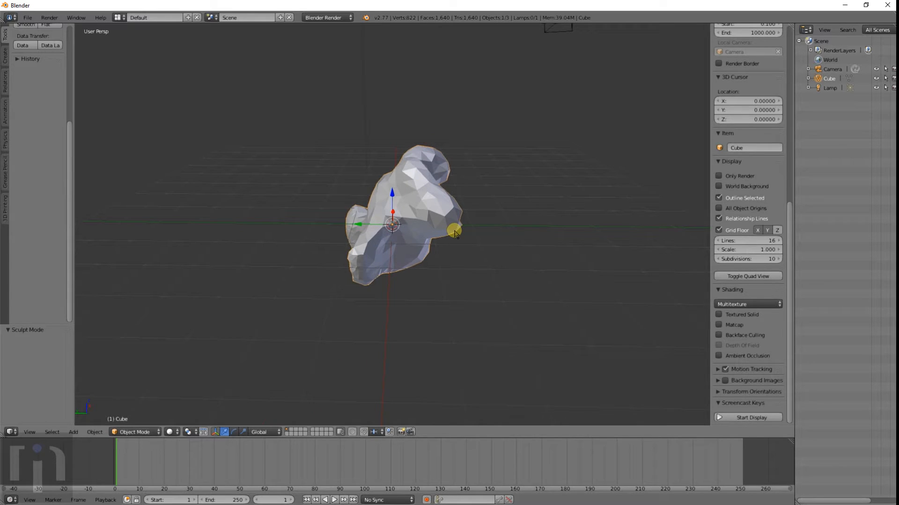
pyautogui.hotkey('shift', 'd')
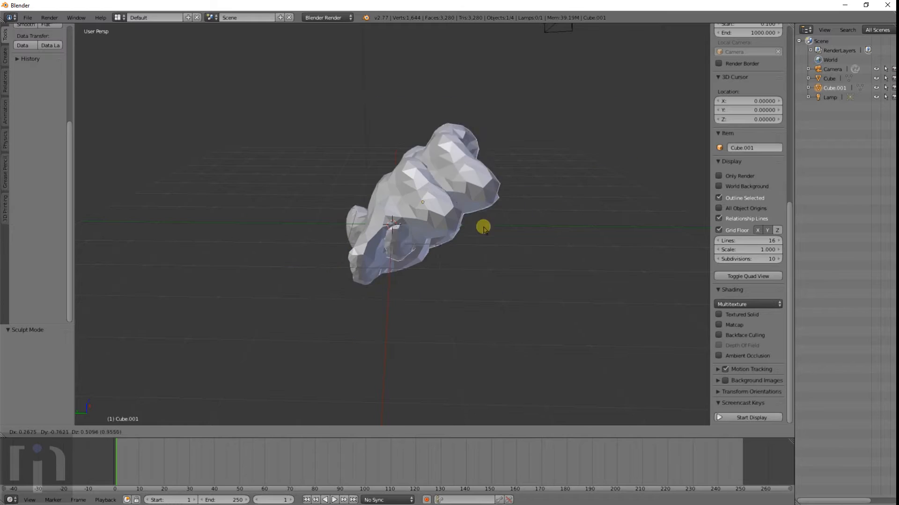
pyautogui.rightClick(437, 176)
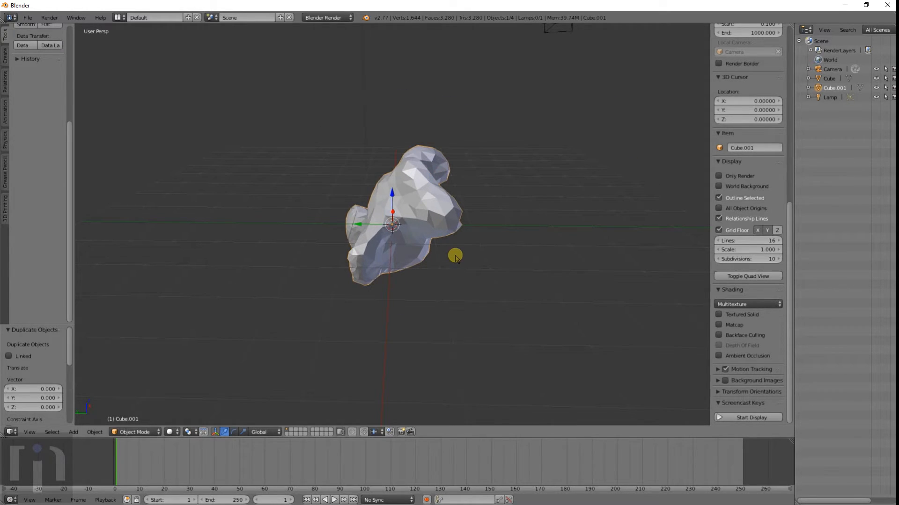
pyautogui.press('m')
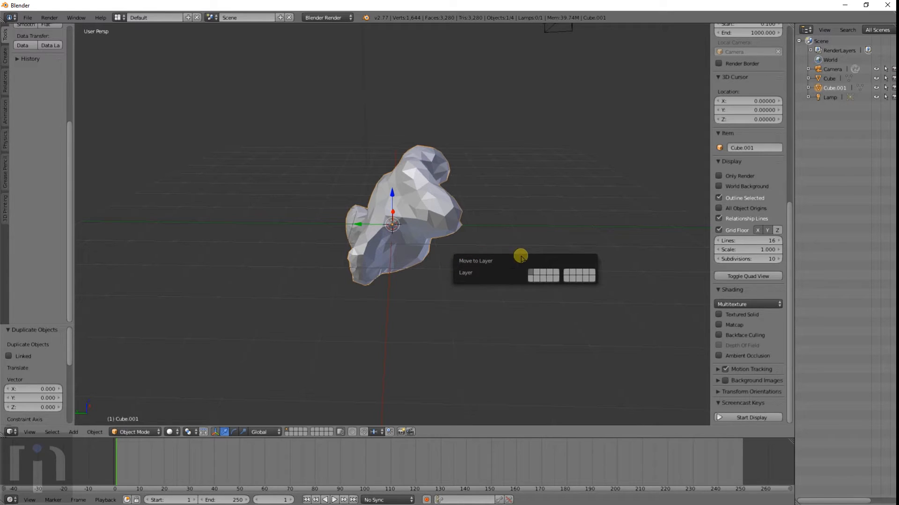
pyautogui.click(535, 275)
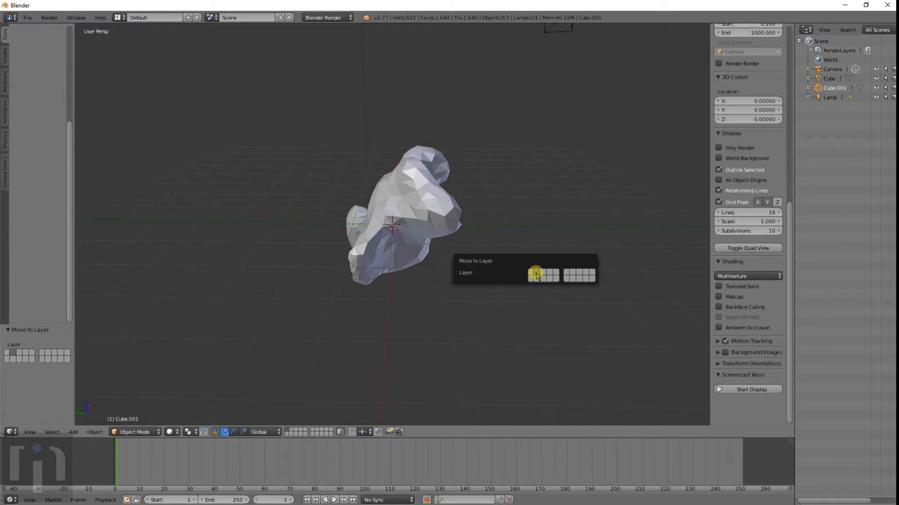
# Select the original object on the first layer and compare it with the duplicate by showing each layer in turn.
pyautogui.moveTo(457, 216)
pyautogui.mouseDown(button='middle')
pyautogui.moveTo(375, 217)
pyautogui.moveTo(467, 209)
pyautogui.mouseUp(button='middle')
pyautogui.rightClick(442, 208)
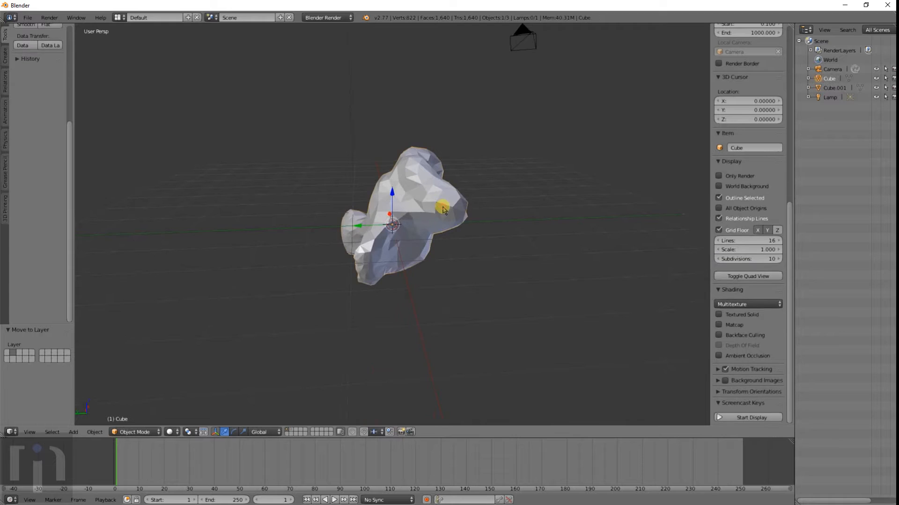
pyautogui.press('g')
pyautogui.rightClick(419, 193)
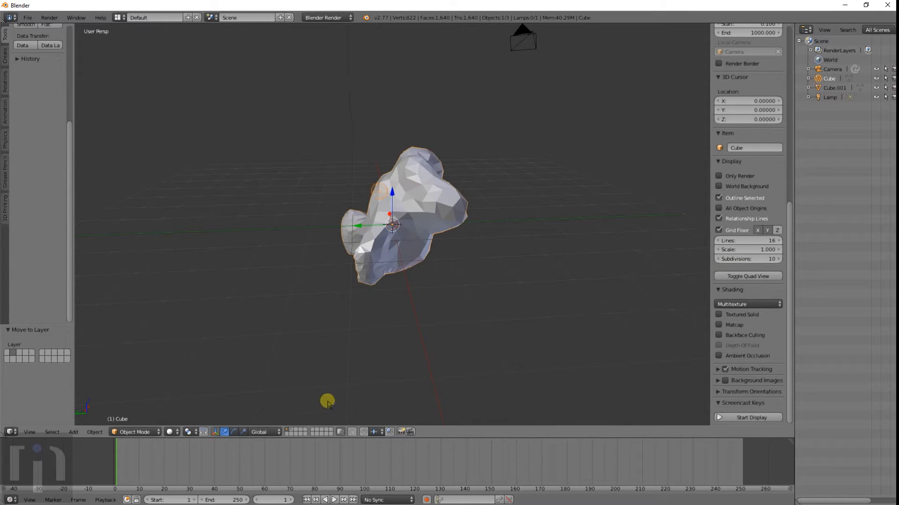
pyautogui.click(291, 431)
pyautogui.click(287, 430)
pyautogui.moveTo(421, 234)
pyautogui.mouseDown(button='middle')
pyautogui.moveTo(395, 239)
pyautogui.moveTo(412, 230)
pyautogui.mouseUp(button='middle')
pyautogui.scroll(3, 415, 229)
pyautogui.scroll(-3, 416, 230)
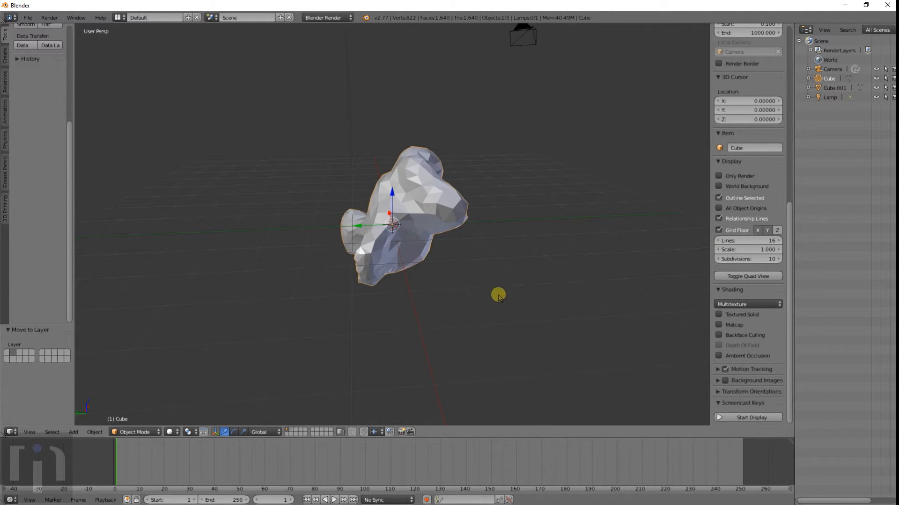
# Scale the original object by about 0.486 and move it about 1.057 along the global Y axis.
pyautogui.press('s')
pyautogui.click(449, 251)
pyautogui.press('g')
pyautogui.press('y')
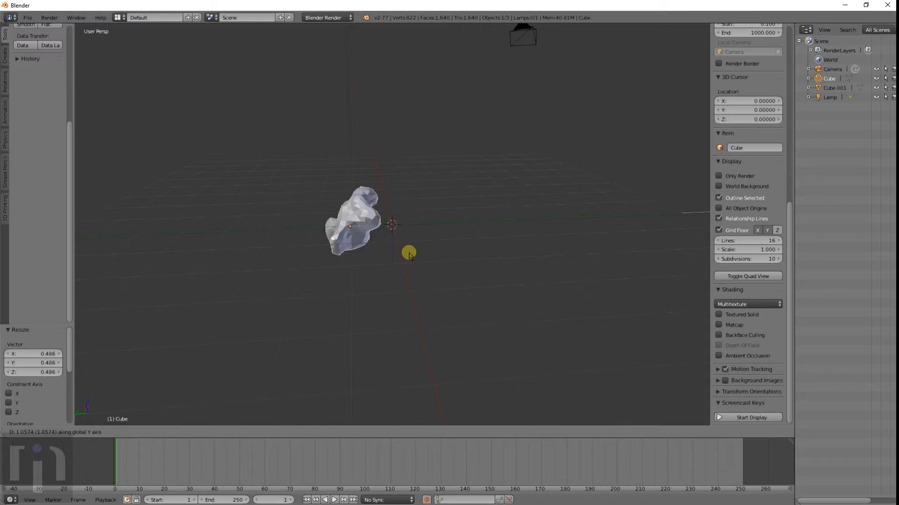
pyautogui.click(409, 253)
# Move the duplicate from the second layer back to the first layer and display the first layer.
pyautogui.click(290, 431)
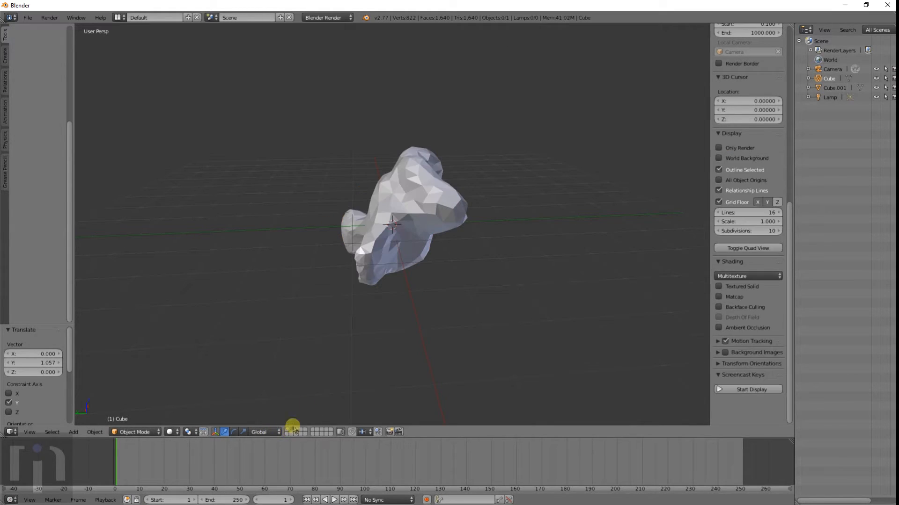
pyautogui.rightClick(399, 220)
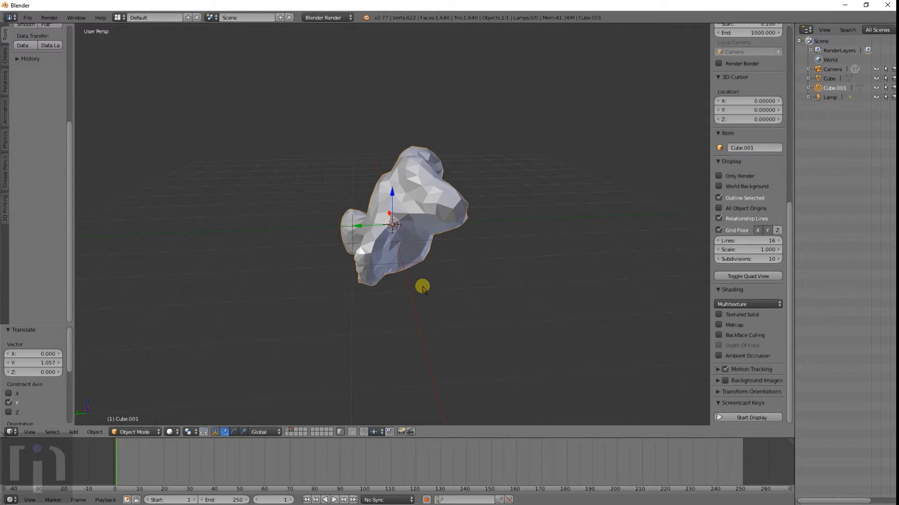
pyautogui.press('m')
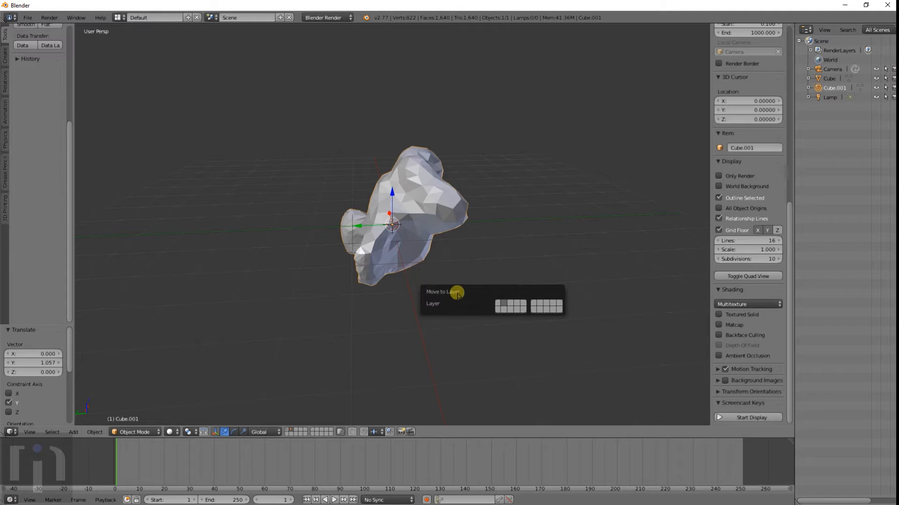
pyautogui.click(498, 303)
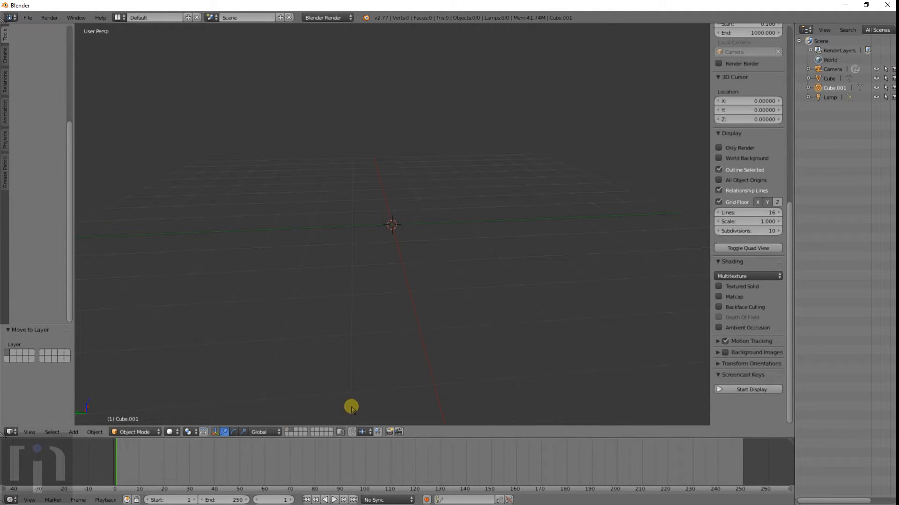
pyautogui.click(288, 430)
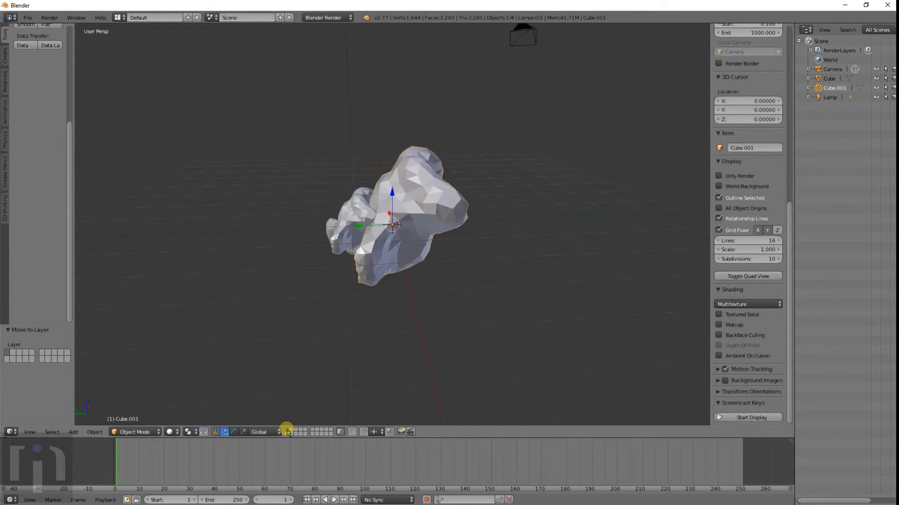
# Select the smaller object and move it about 0.426 further along the global Y axis.
pyautogui.moveTo(450, 277); pyautogui.dragTo(406, 261, button='middle')
pyautogui.scroll(4, 443, 262)
pyautogui.scroll(-4, 447, 264)
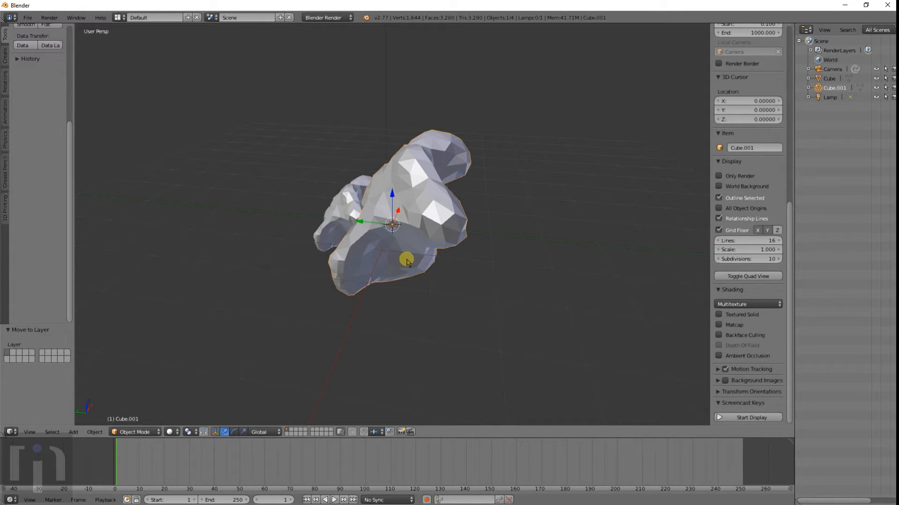
pyautogui.moveTo(406, 261); pyautogui.dragTo(443, 263, button='middle')
pyautogui.moveTo(348, 224); pyautogui.dragTo(232, 201, button='middle')
pyautogui.rightClick(343, 220)
pyautogui.press('g')
pyautogui.press('y')
pyautogui.click(372, 216)
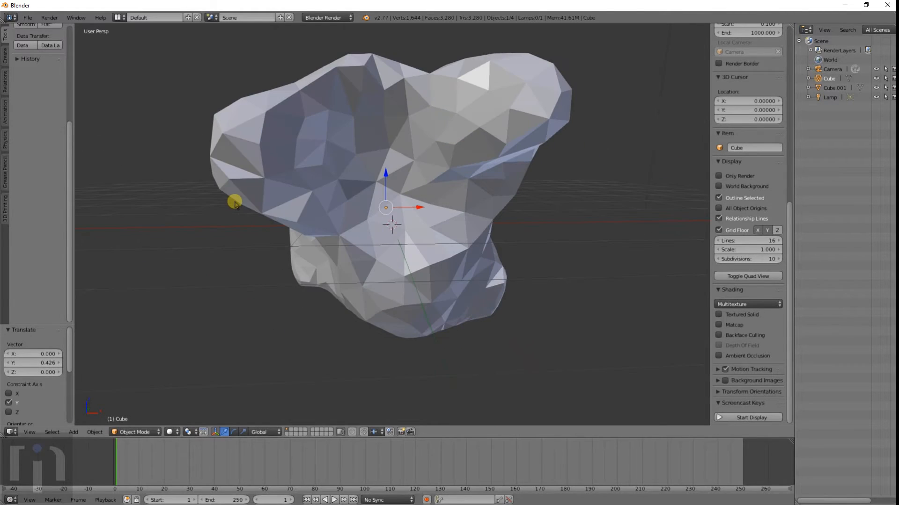
# Select the larger duplicate, hide it from the viewport, and reveal it again.
pyautogui.scroll(4, 443, 246)
pyautogui.scroll(-3, 441, 244)
pyautogui.moveTo(376, 239); pyautogui.dragTo(490, 253, button='middle')
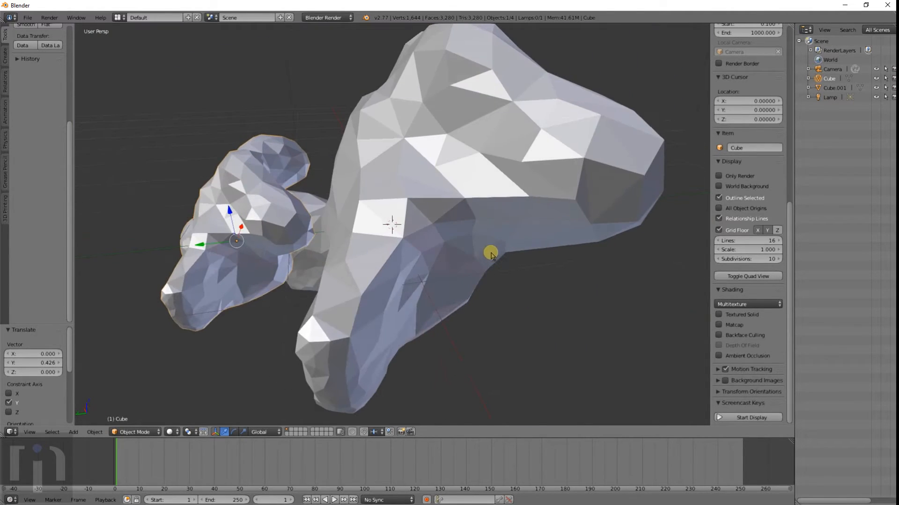
pyautogui.rightClick(449, 150)
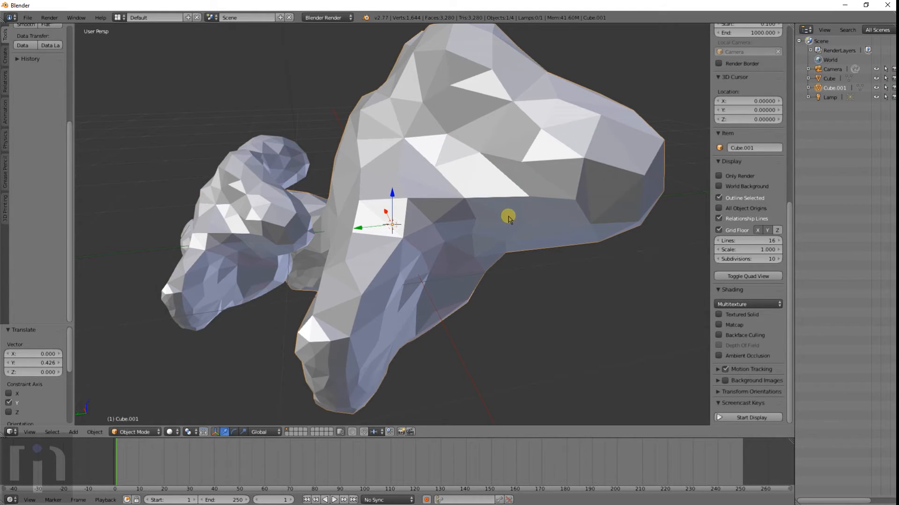
pyautogui.press('h')
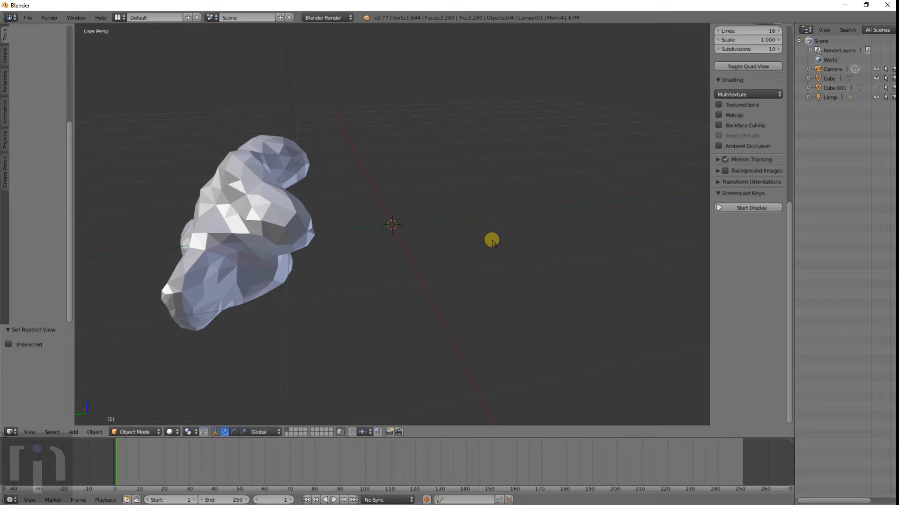
pyautogui.hotkey('alt', 'h')
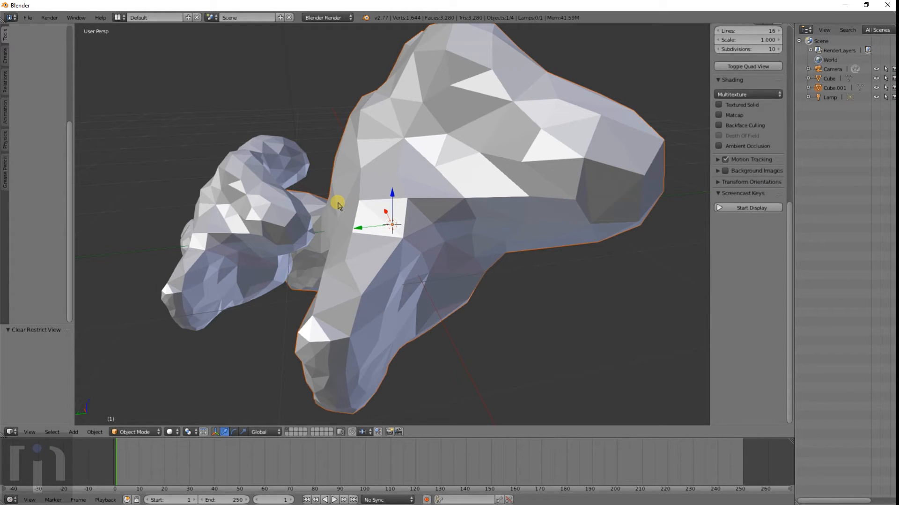
# Add a mesh circle and move it about 0.930 on X, 4.264 on Y and 0.383 on Z, away from the sculpted objects.
pyautogui.moveTo(383, 147)
pyautogui.mouseDown(button='middle')
pyautogui.moveTo(456, 176)
pyautogui.moveTo(377, 142)
pyautogui.mouseUp(button='middle')
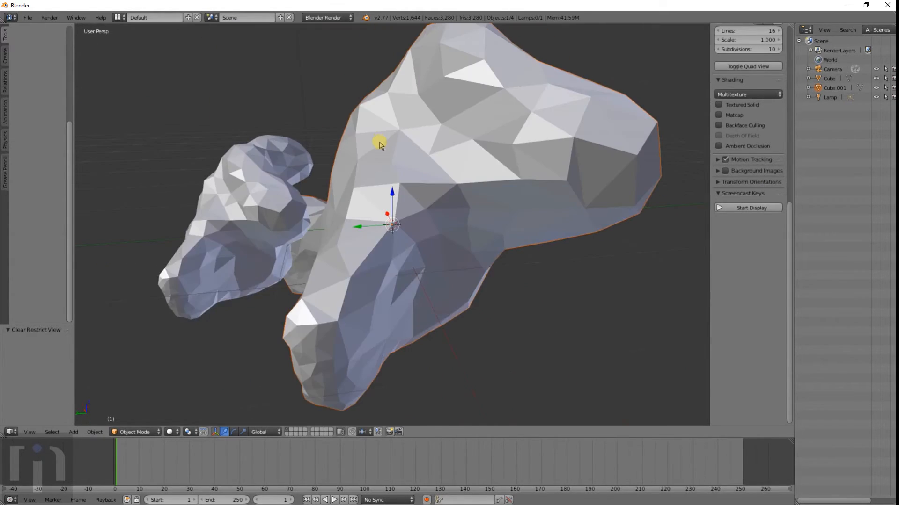
pyautogui.scroll(-6, 378, 142)
pyautogui.hotkey('shift', 'a')
pyautogui.moveTo(380, 171)
pyautogui.click(406, 189)
pyautogui.press('g')
pyautogui.click(240, 177)
# Add a metaball of type Ball and move it about -0.039 on X, -3.777 on Y and 1.566 on Z.
pyautogui.hotkey('shift', 'a')
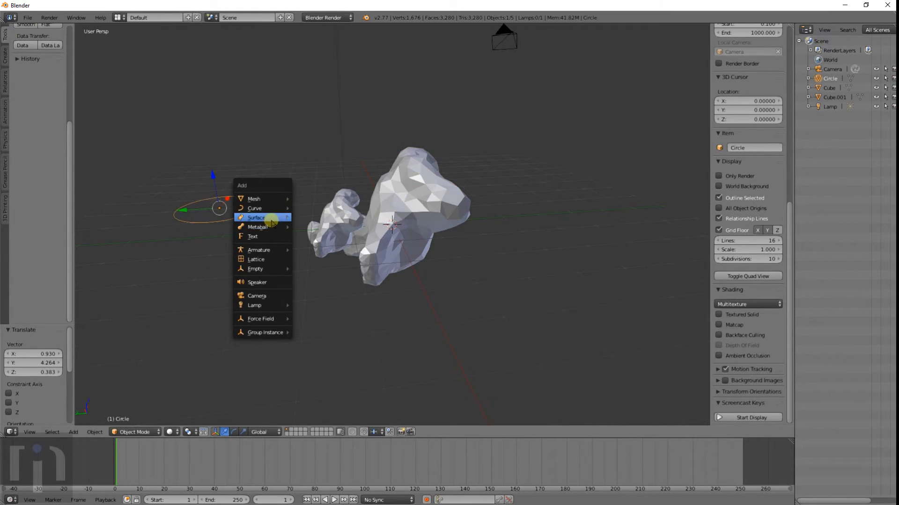
pyautogui.moveTo(274, 227)
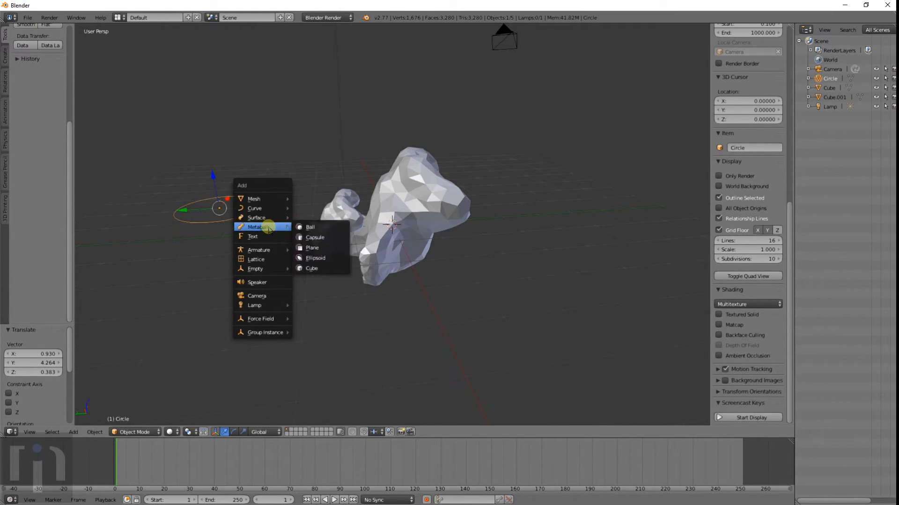
pyautogui.click(311, 227)
pyautogui.press('g')
pyautogui.click(576, 174)
# Duplicate the metaball three times in succession, offsetting the copies by about (1.306, 0.556, 1.656), (-2.750, -1.250, -3.122) and (1.135, -0.981, 2.289).
pyautogui.moveTo(578, 168); pyautogui.dragTo(570, 213, button='middle')
pyautogui.hotkey('shift', 'd')
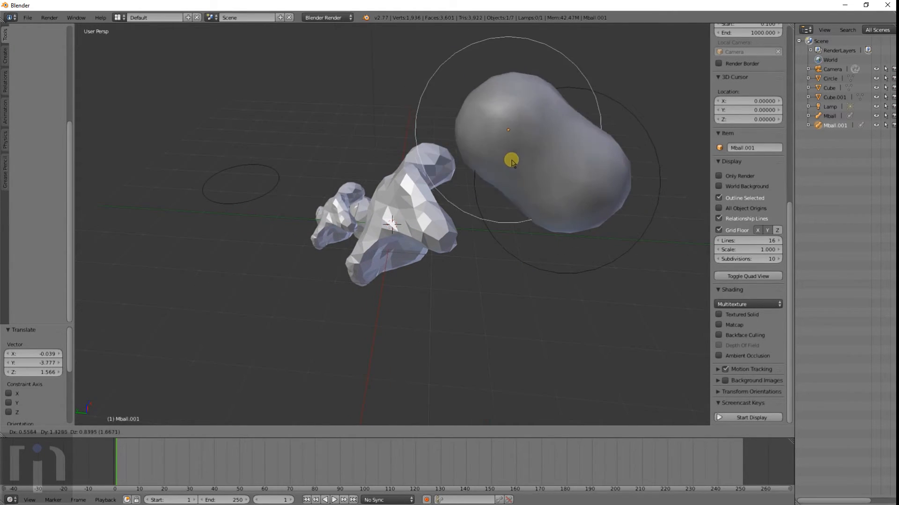
pyautogui.click(526, 234)
pyautogui.moveTo(527, 234); pyautogui.dragTo(597, 201, button='middle')
pyautogui.hotkey('shift', 'd')
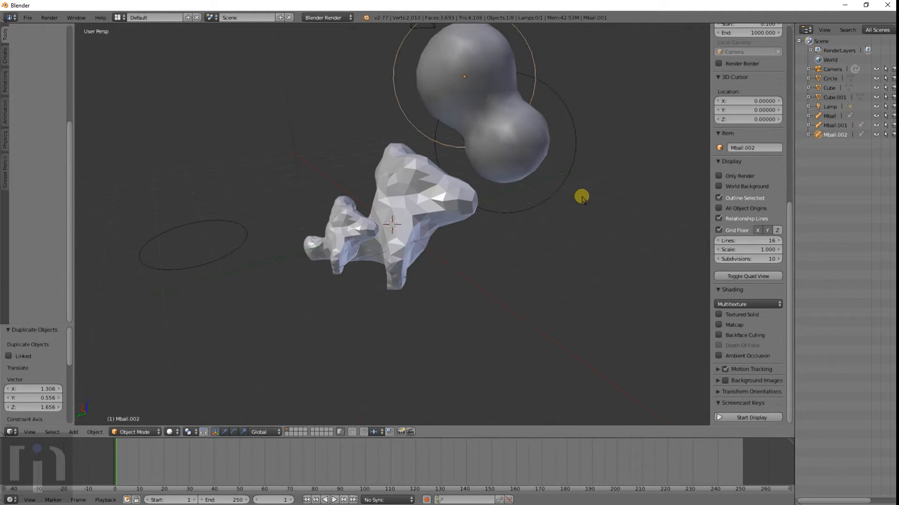
pyautogui.click(672, 323)
pyautogui.moveTo(625, 294); pyautogui.dragTo(580, 290, button='middle')
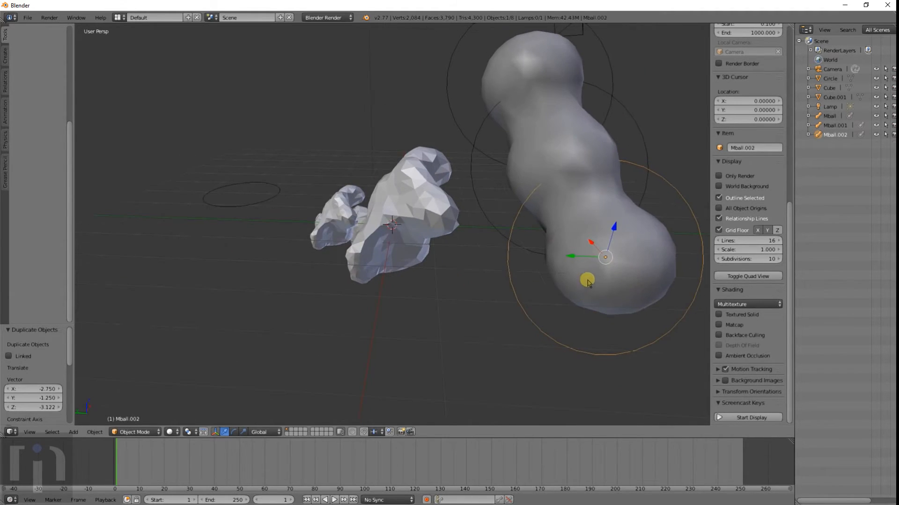
pyautogui.hotkey('shift', 'd')
pyautogui.click(639, 156)
# Isolate the smaller sculpted object by hiding all unselected objects, then reveal everything and reselect the smaller object.
pyautogui.moveTo(428, 277)
pyautogui.mouseDown(button='middle')
pyautogui.moveTo(419, 281)
pyautogui.moveTo(479, 233)
pyautogui.moveTo(426, 267)
pyautogui.mouseUp(button='middle')
pyautogui.scroll(4, 384, 229)
pyautogui.scroll(-4, 344, 192)
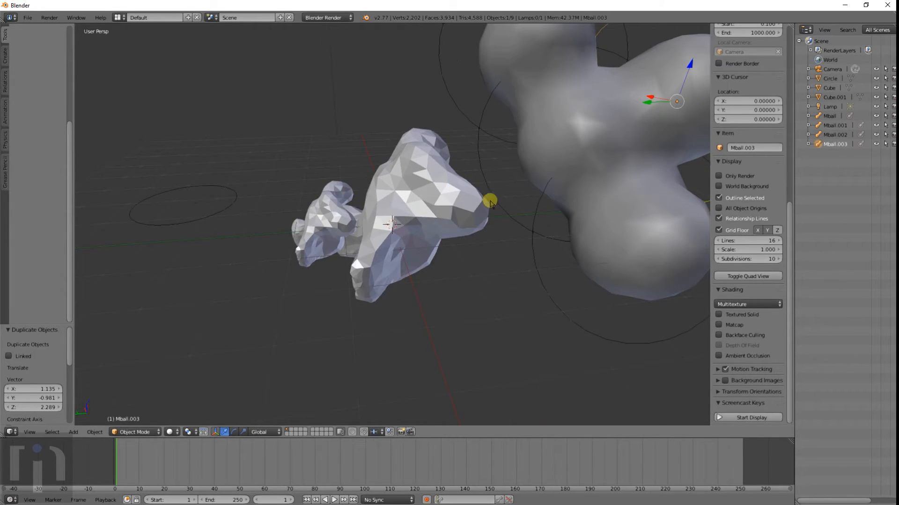
pyautogui.rightClick(383, 195)
pyautogui.rightClick(333, 209)
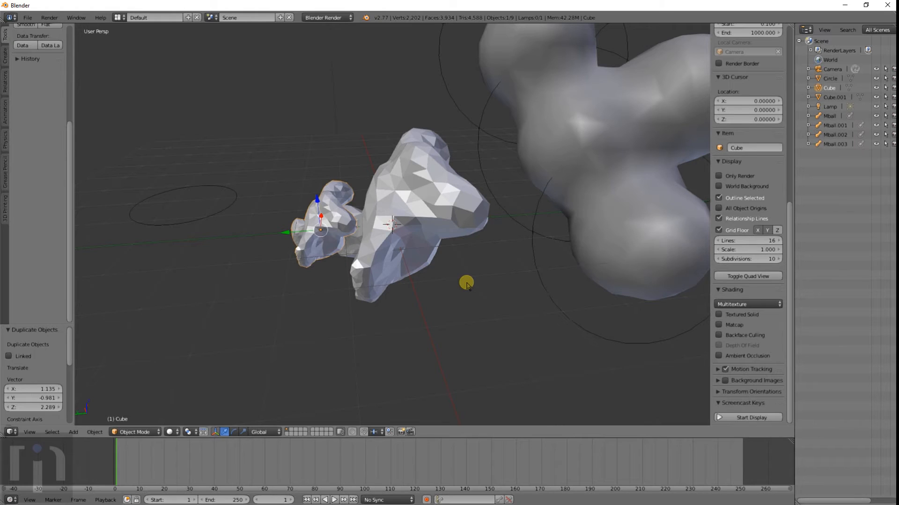
pyautogui.hotkey('shift', 'h')
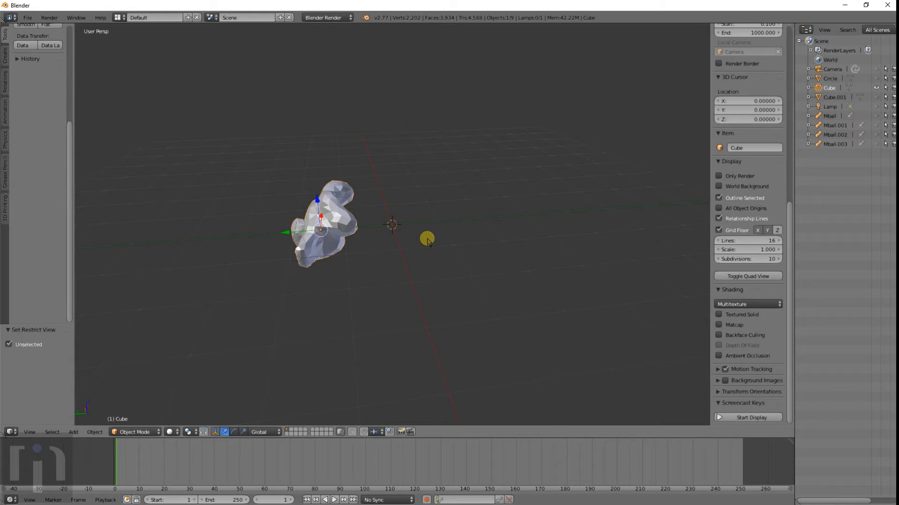
pyautogui.hotkey('alt', 'h')
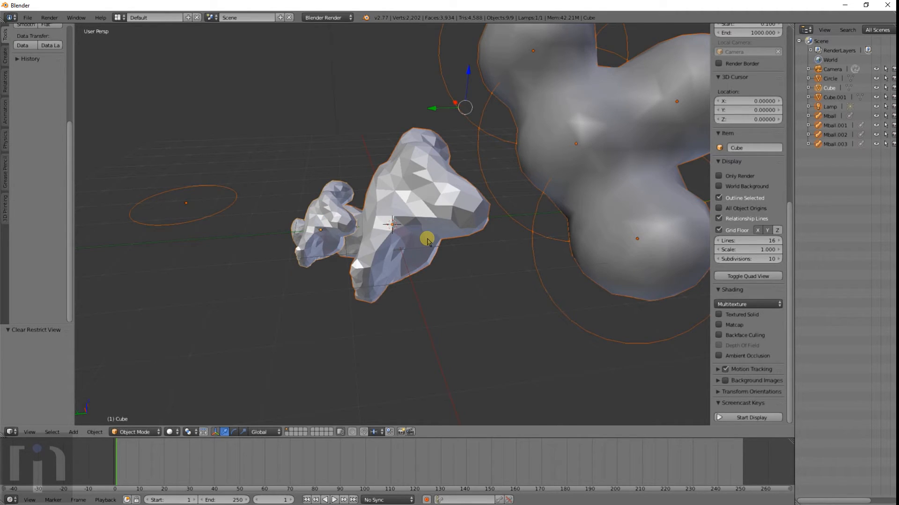
pyautogui.rightClick(338, 217)
pyautogui.rightClick(337, 214)
# Export only the selected larger sculpted object as untitled.stl into the Tutorials folder, with Selection Only enabled.
pyautogui.moveTo(337, 226); pyautogui.dragTo(360, 255, button='middle')
pyautogui.scroll(-4, 359, 255)
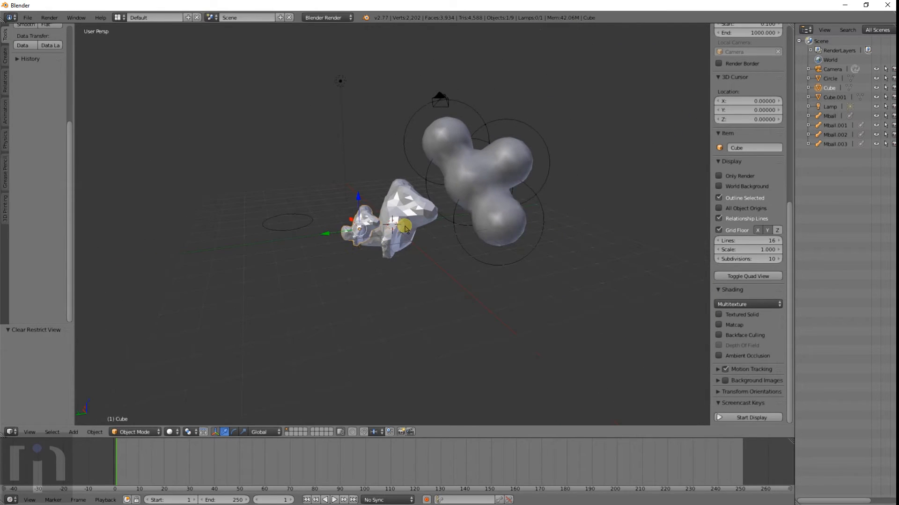
pyautogui.scroll(5, 414, 217)
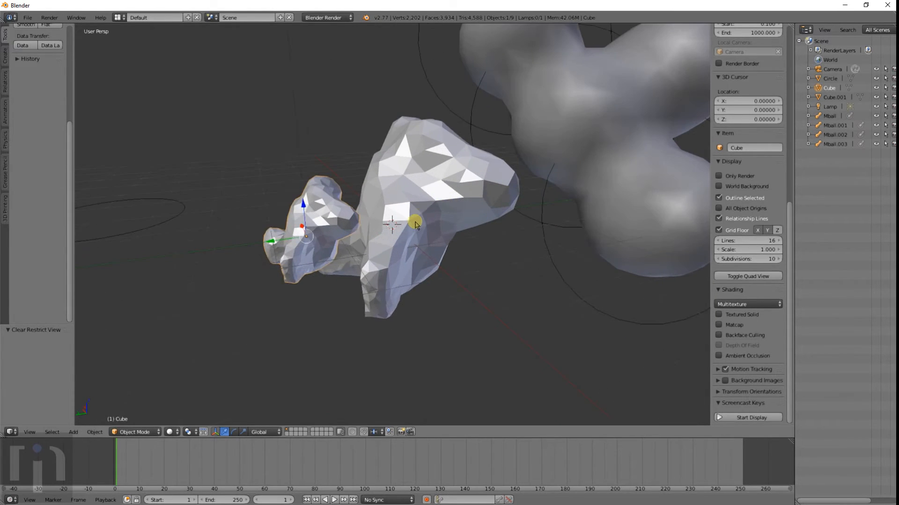
pyautogui.rightClick(416, 158)
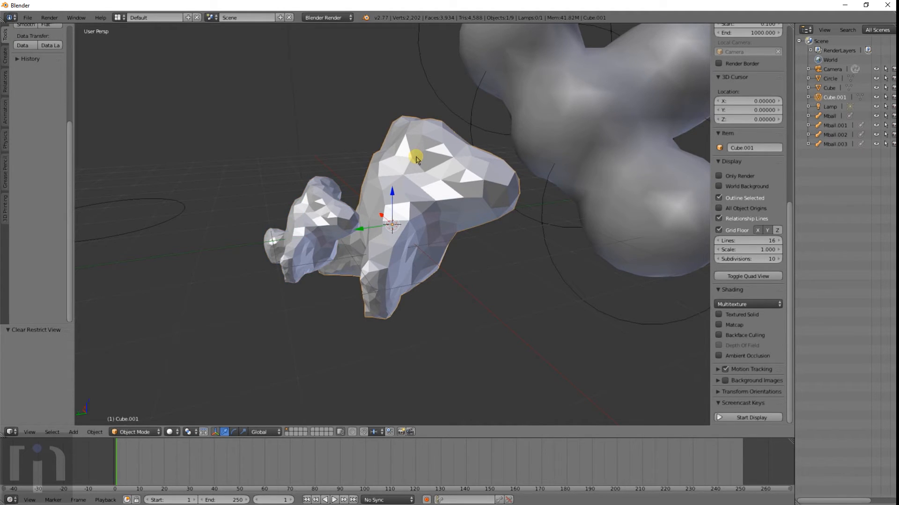
pyautogui.click(27, 17)
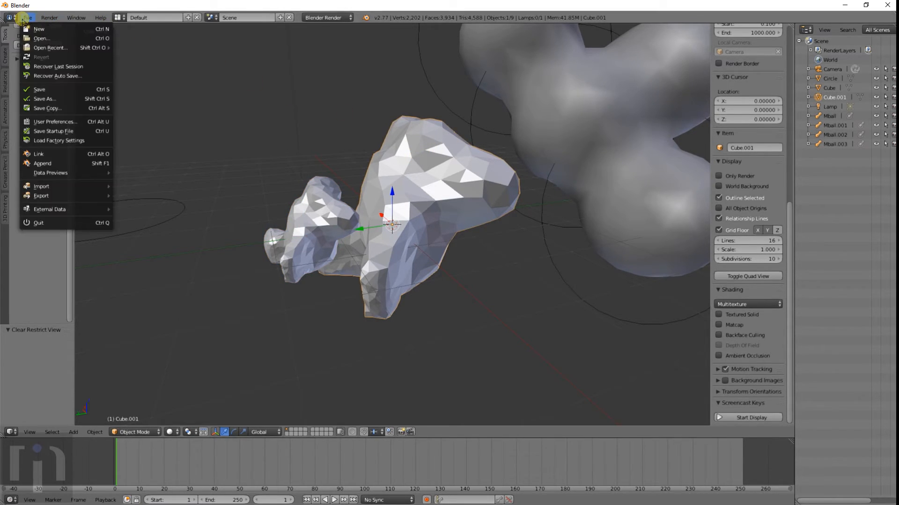
pyautogui.moveTo(50, 196)
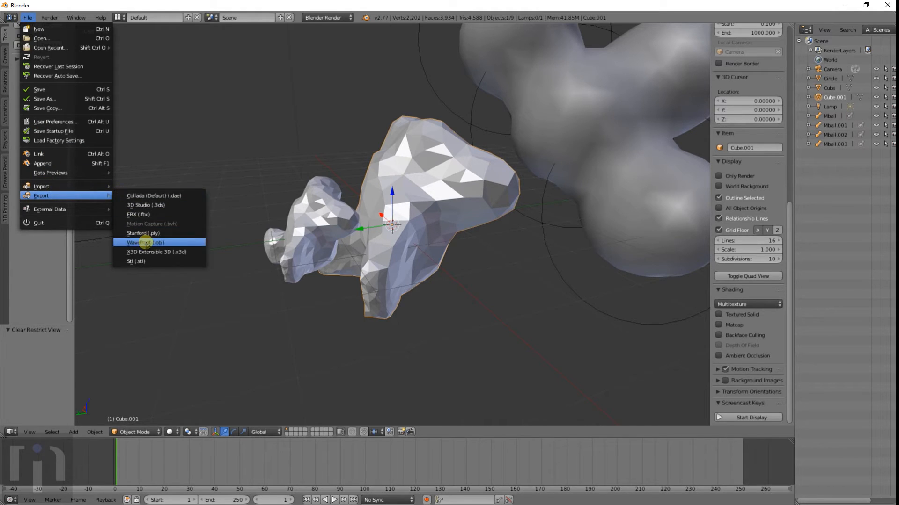
pyautogui.click(147, 262)
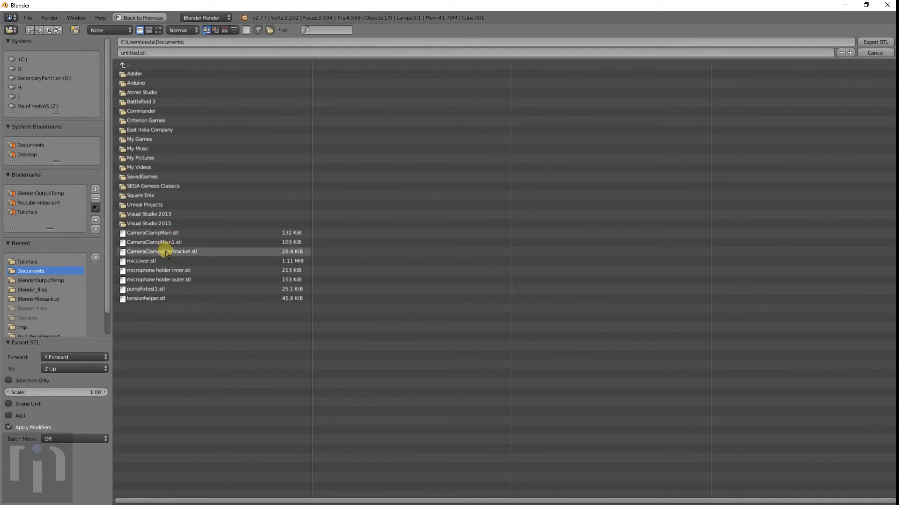
pyautogui.click(29, 212)
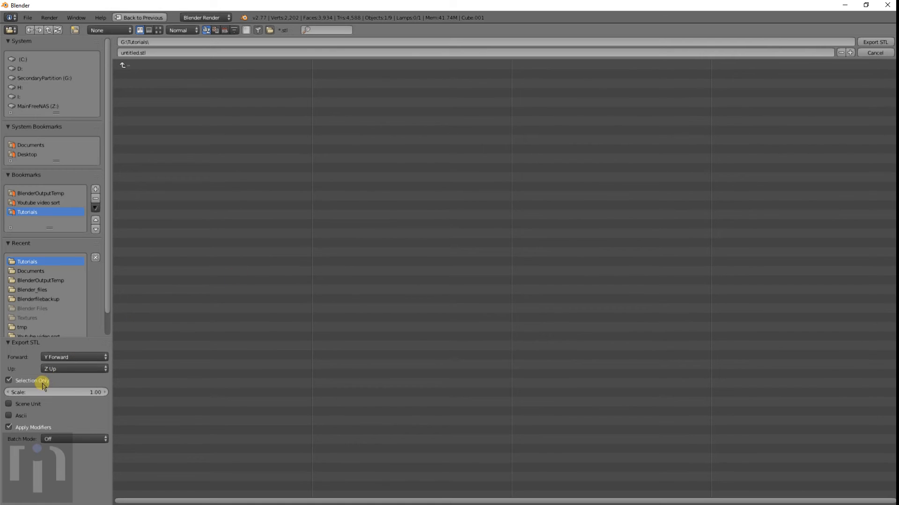
pyautogui.click(872, 43)
# Import untitled.stl from the Tutorials folder into the scene.
pyautogui.moveTo(570, 194); pyautogui.dragTo(510, 237, button='middle')
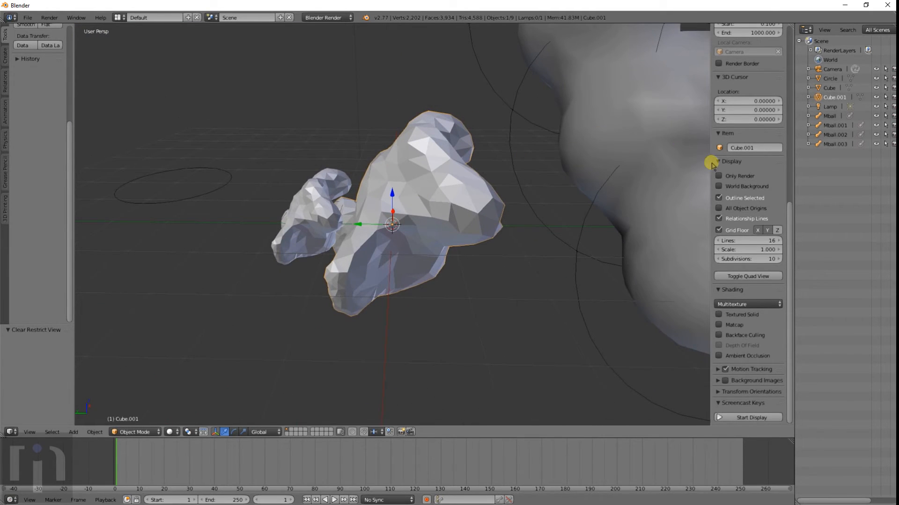
pyautogui.scroll(4, 437, 218)
pyautogui.scroll(-5, 437, 217)
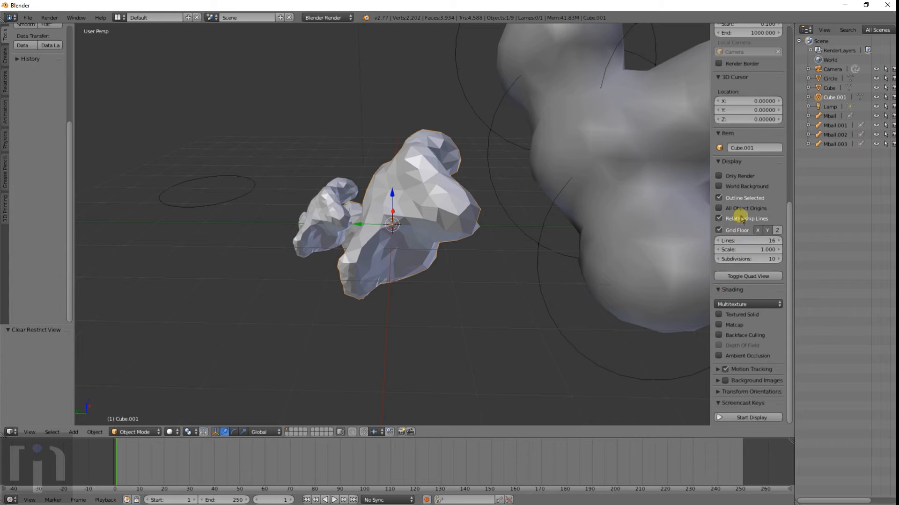
pyautogui.scroll(15, 743, 250)
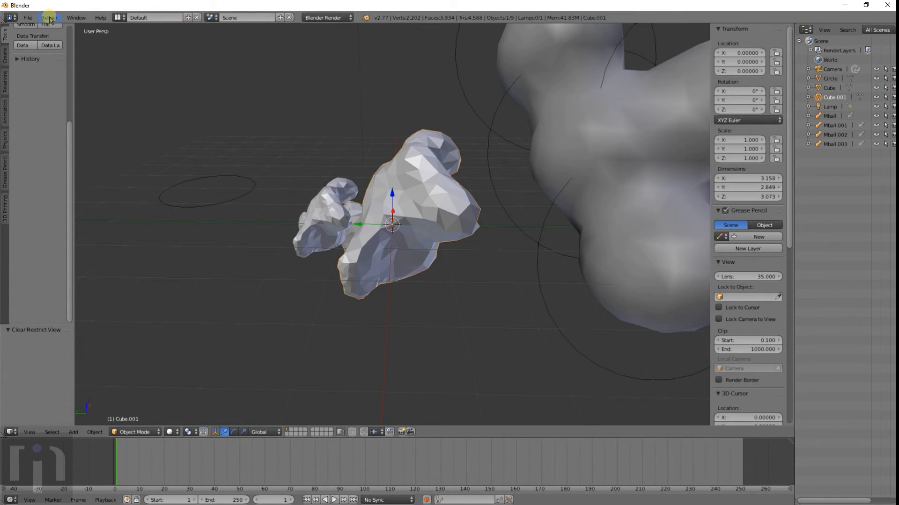
pyautogui.click(28, 18)
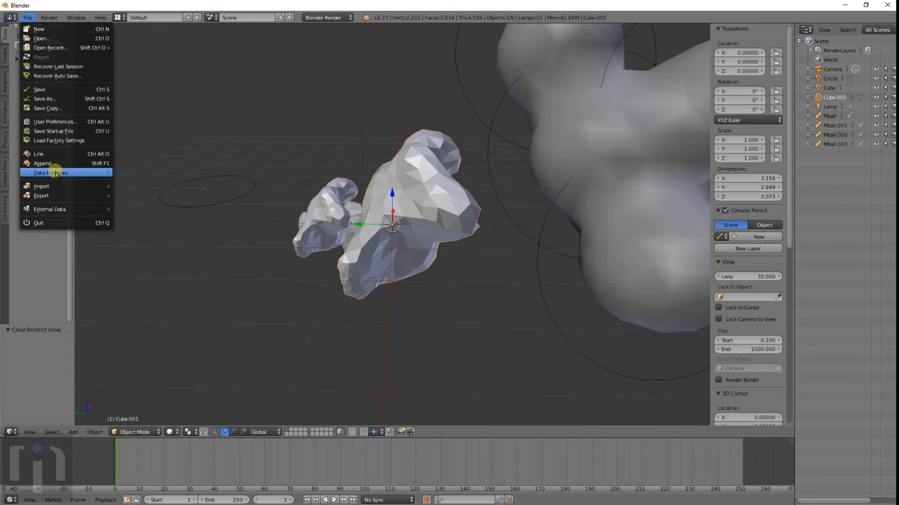
pyautogui.moveTo(64, 186)
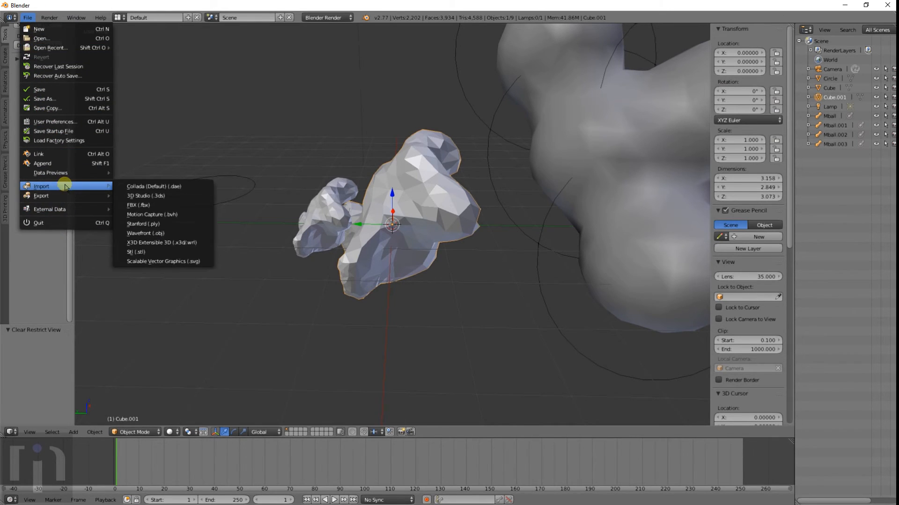
pyautogui.click(143, 251)
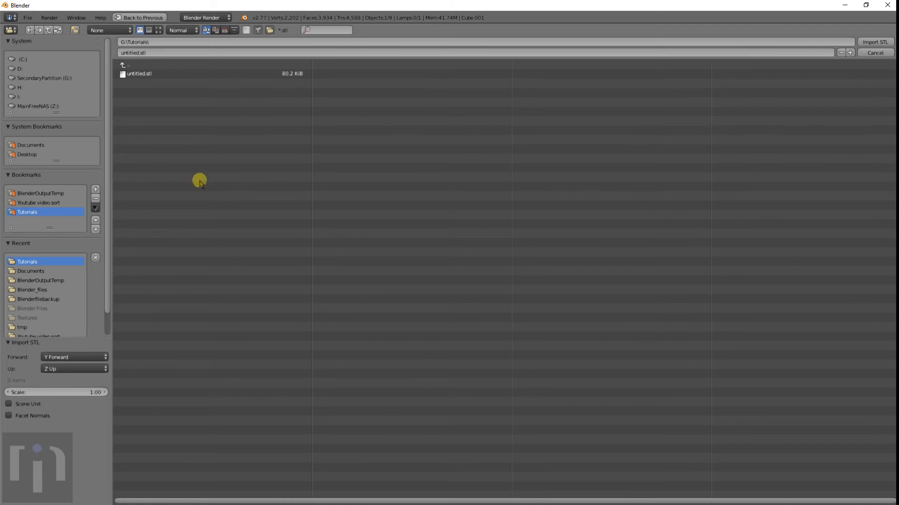
pyautogui.doubleClick(149, 75)
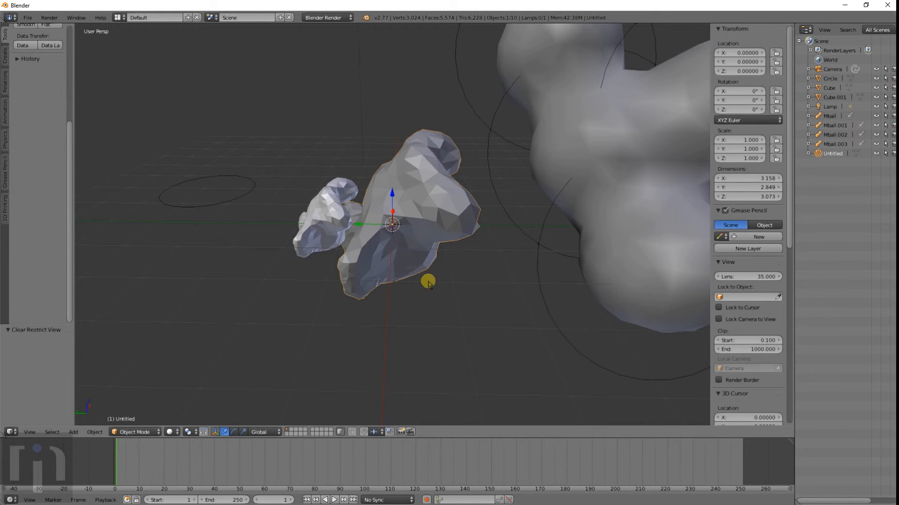
# Move the imported object away from the original to about X -4.313, Y 1.707, Z 1.112.
pyautogui.press('g')
pyautogui.click(252, 202)
pyautogui.moveTo(252, 202); pyautogui.dragTo(350, 236, button='middle')
pyautogui.press('g')
pyautogui.click(572, 251)
pyautogui.moveTo(572, 250); pyautogui.dragTo(472, 252, button='middle')
# Open the user preferences, filter the add-ons to the Import-Export category and examine which file formats are available.
pyautogui.click(79, 18)
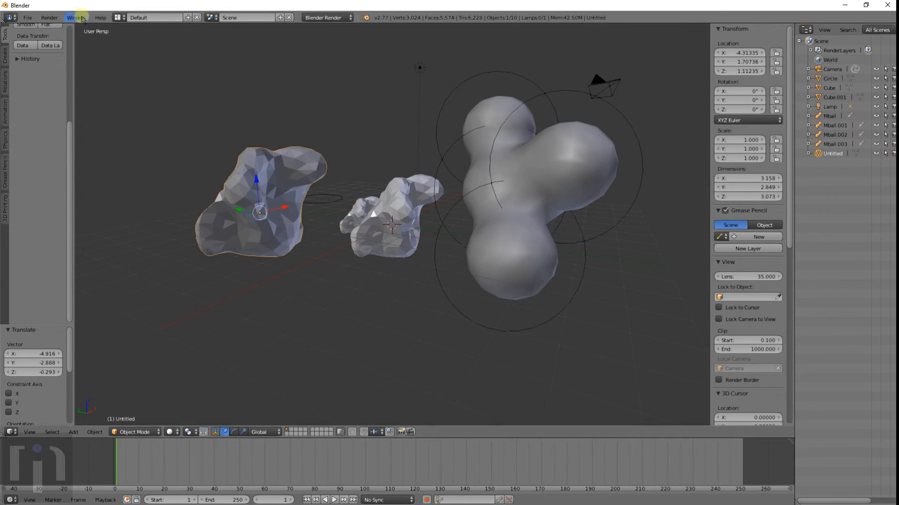
pyautogui.click(25, 18)
pyautogui.moveTo(44, 186)
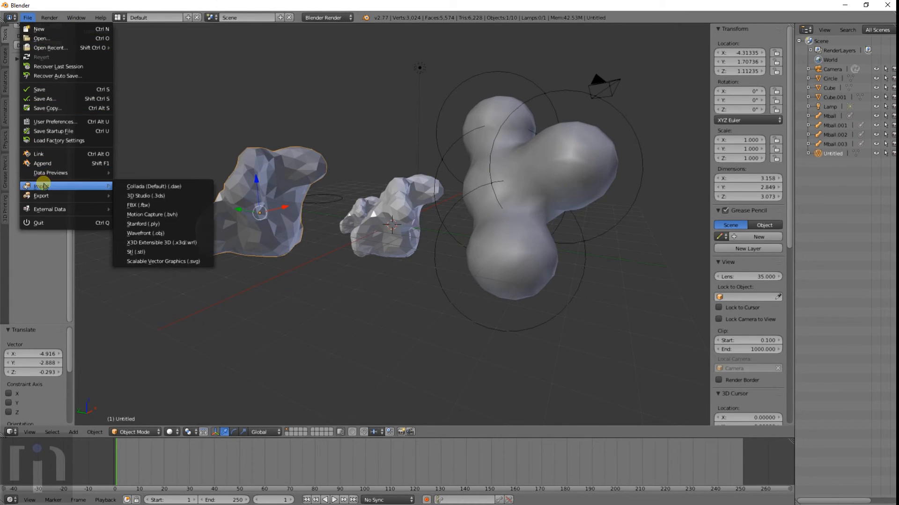
pyautogui.moveTo(77, 199)
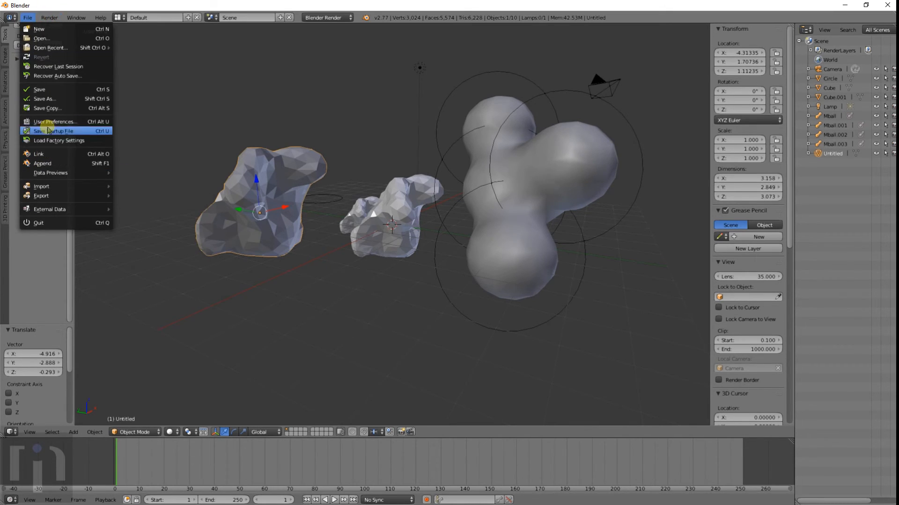
pyautogui.click(45, 123)
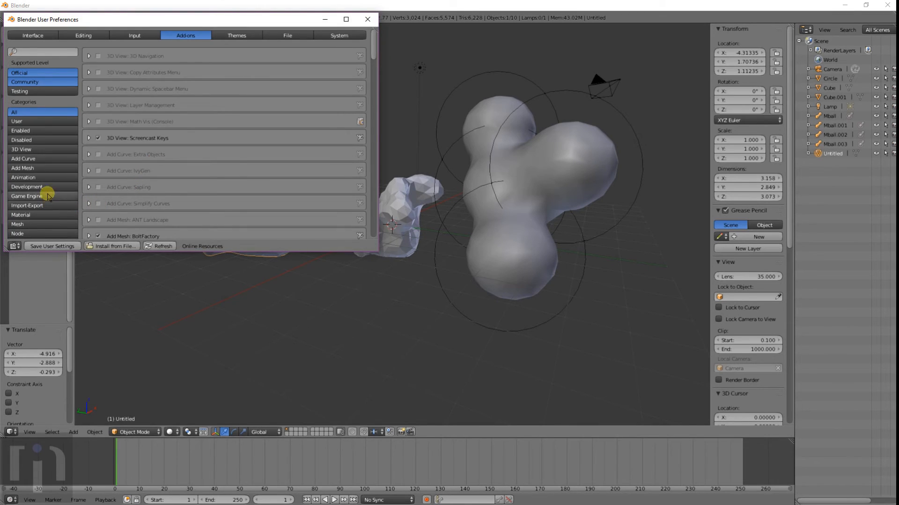
pyautogui.scroll(-6, 38, 168)
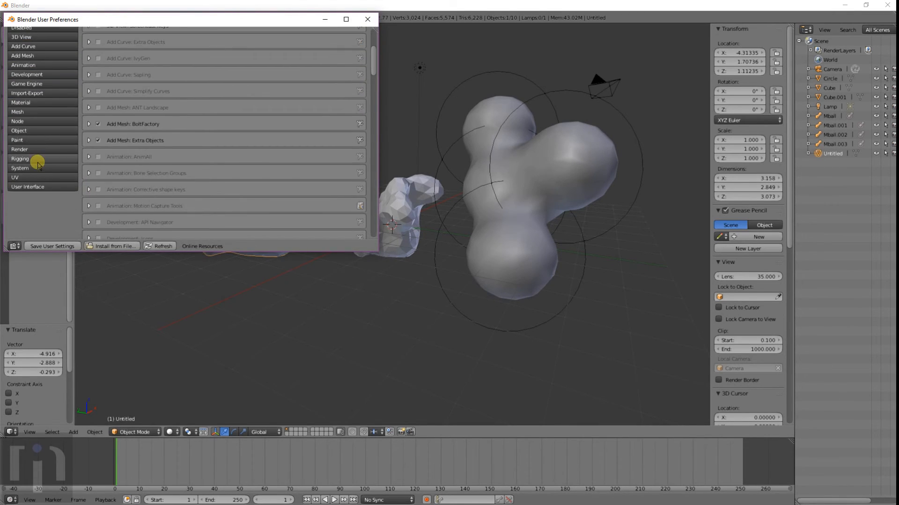
pyautogui.click(28, 93)
pyautogui.scroll(2, 160, 133)
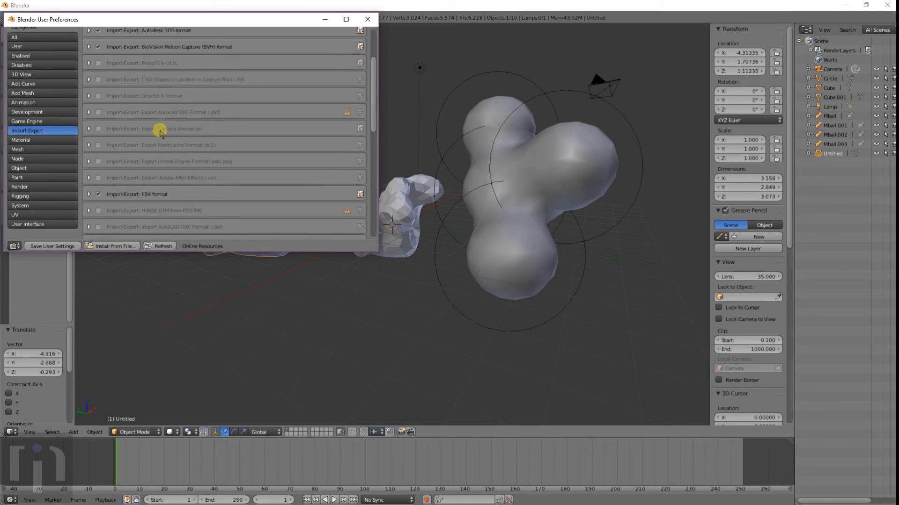
pyautogui.scroll(2, 161, 133)
pyautogui.scroll(-12, 143, 143)
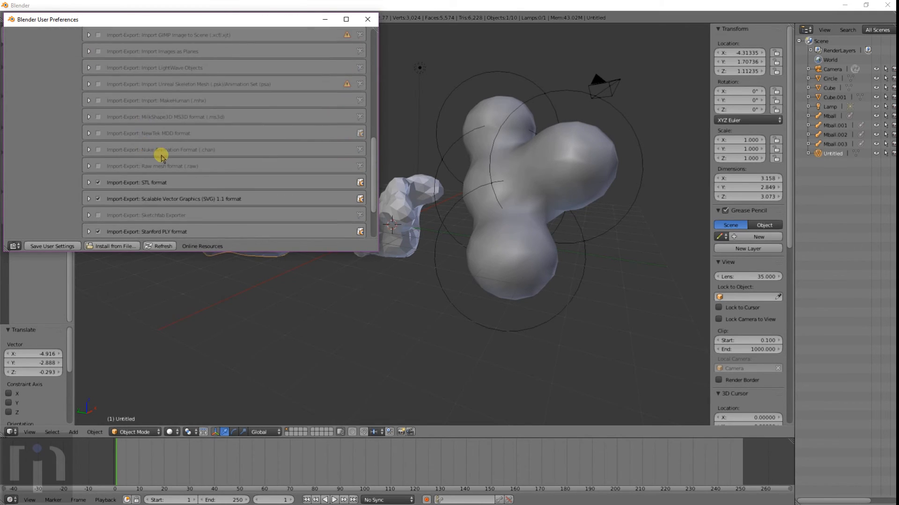
pyautogui.scroll(6, 163, 153)
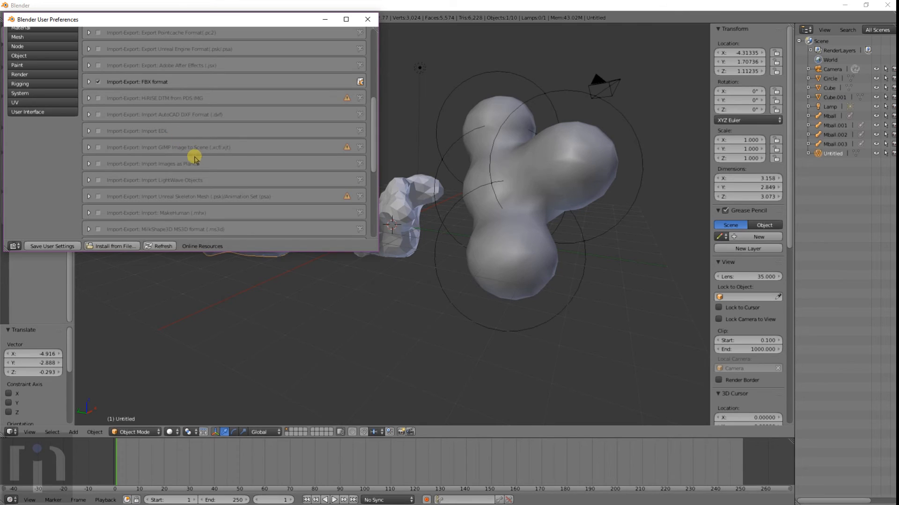
pyautogui.scroll(11, 196, 86)
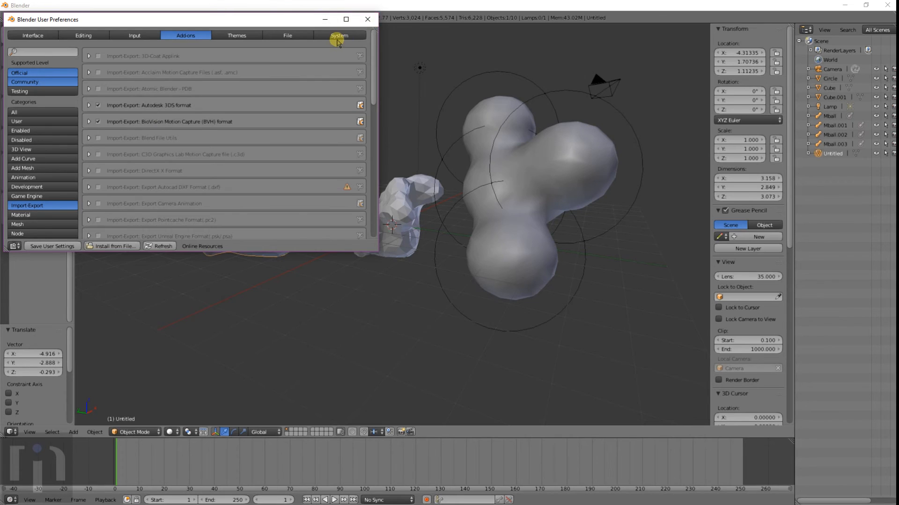
# Show the System preferences and examine the compute device settings.
pyautogui.click(348, 35)
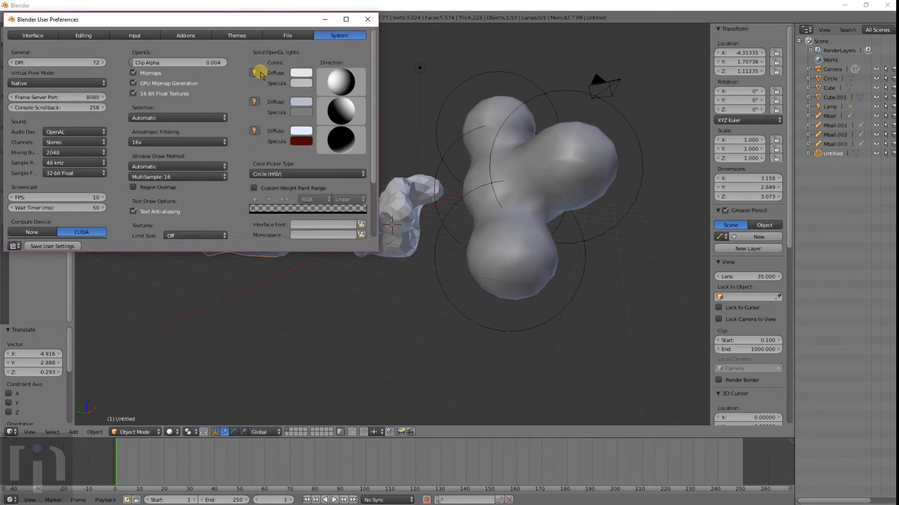
pyautogui.scroll(-4, 109, 150)
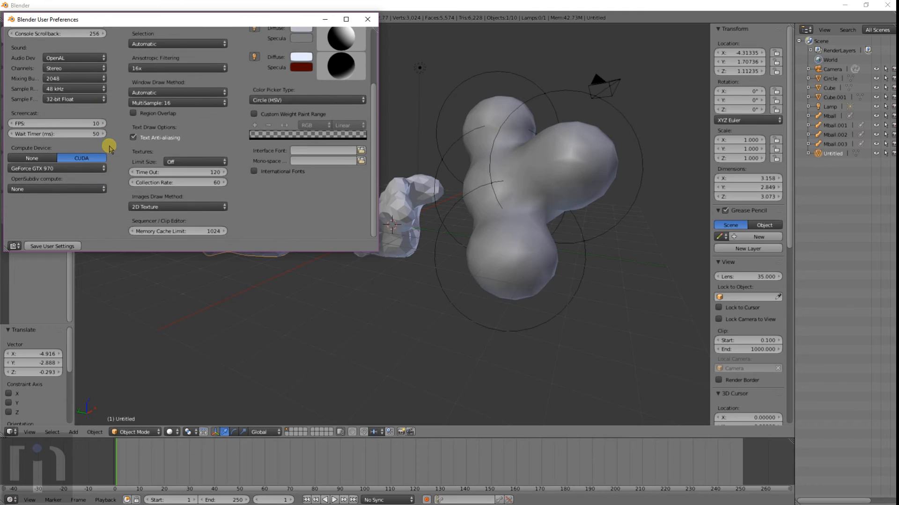
# Look over the remaining System settings and browse through the Editing, Input and Add-ons preferences to the Themes settings.
pyautogui.scroll(4, 135, 138)
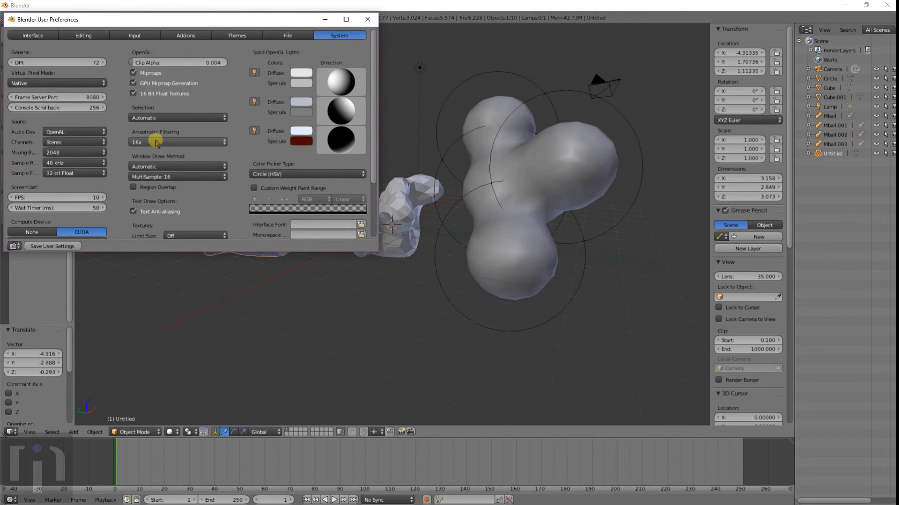
pyautogui.scroll(-3, 214, 167)
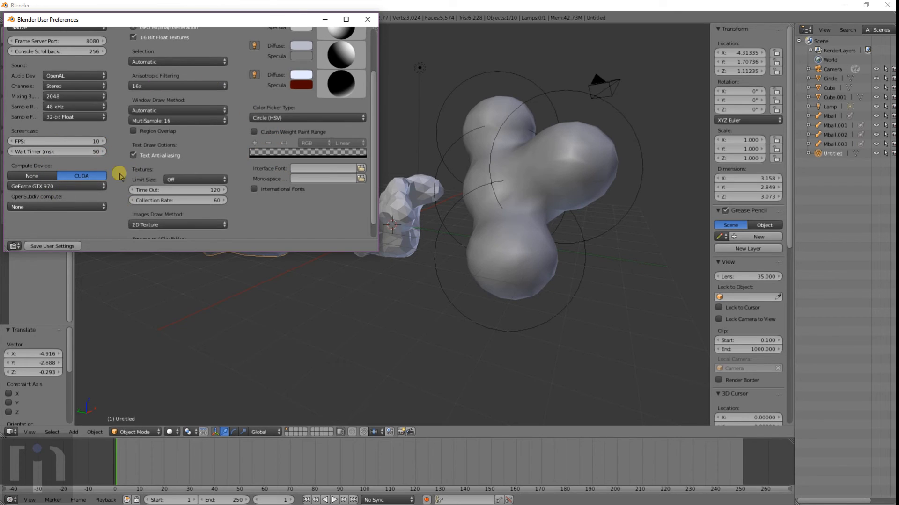
pyautogui.scroll(3, 186, 149)
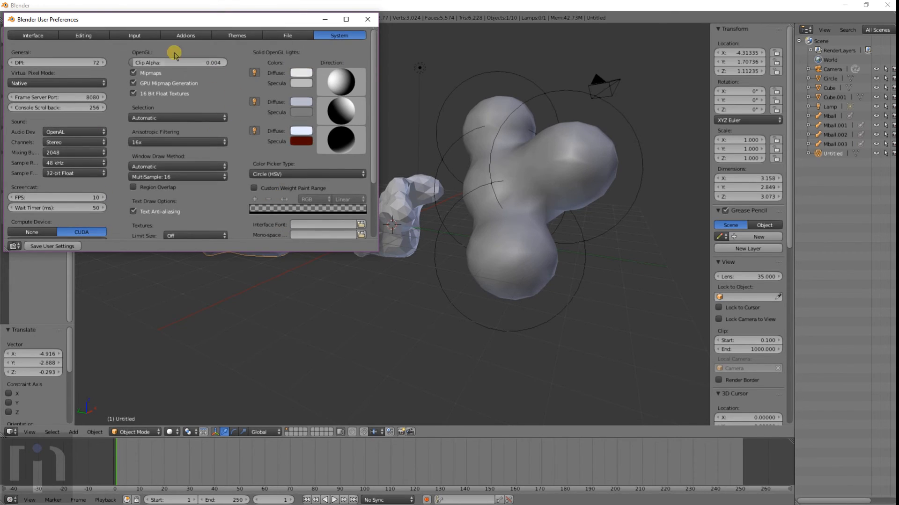
pyautogui.click(91, 35)
pyautogui.click(156, 36)
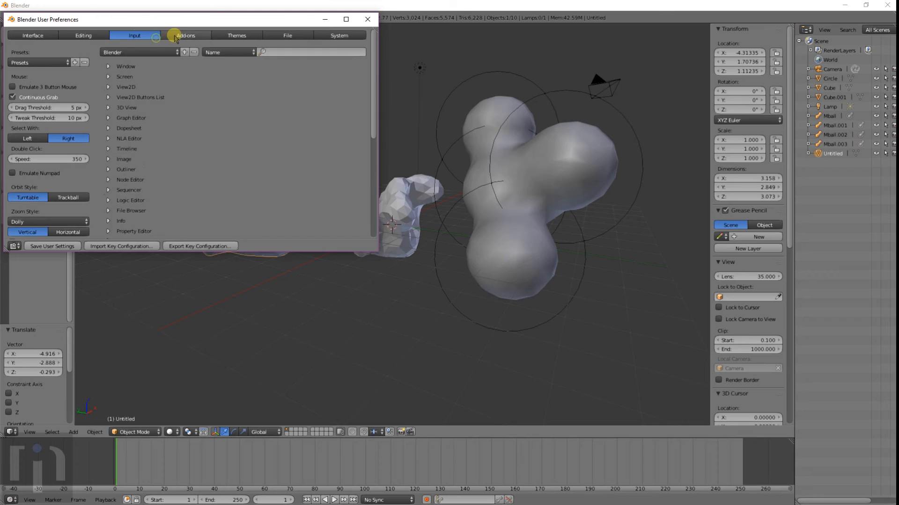
pyautogui.click(175, 36)
pyautogui.click(224, 35)
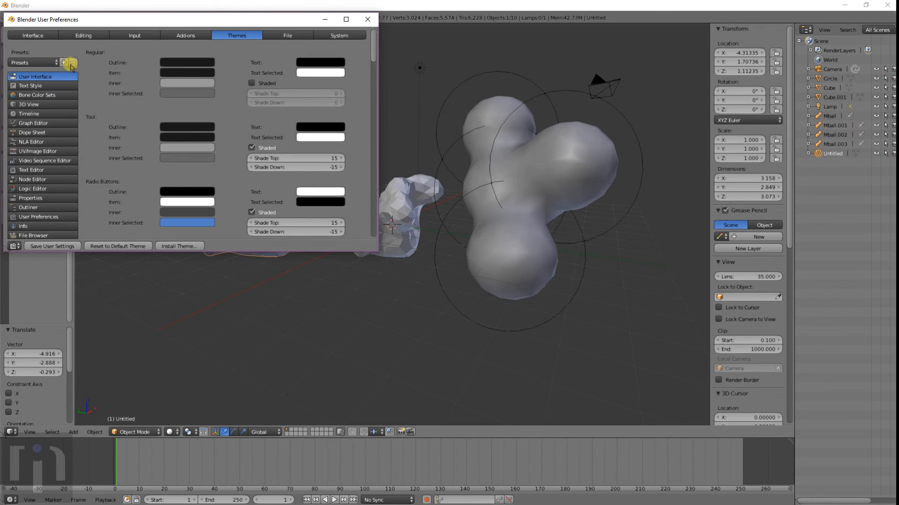
# Try the Back To Black, Blender 24X and Elsyiun theme presets on the interface.
pyautogui.click(33, 62)
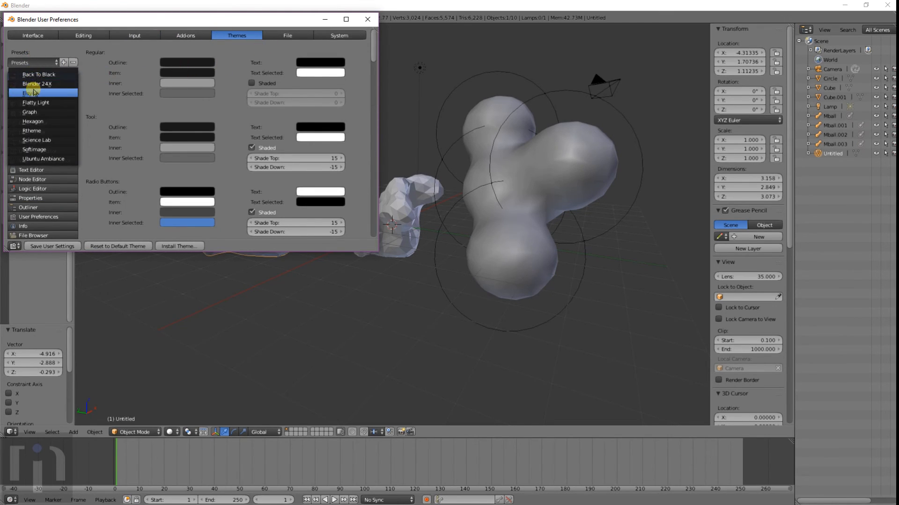
pyautogui.click(37, 75)
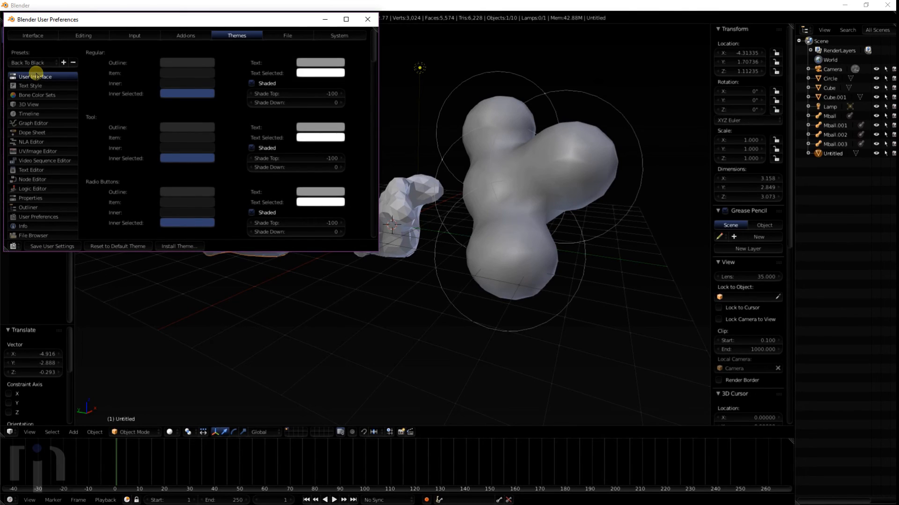
pyautogui.click(36, 63)
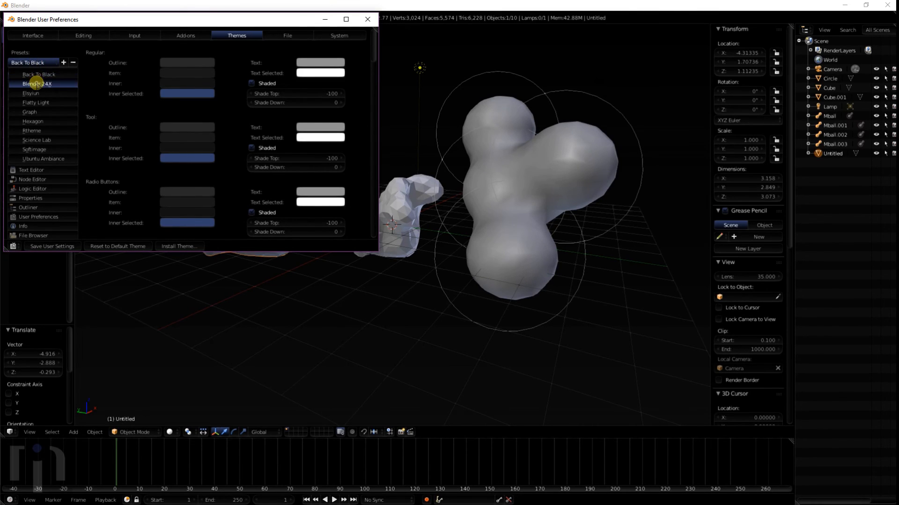
pyautogui.click(36, 85)
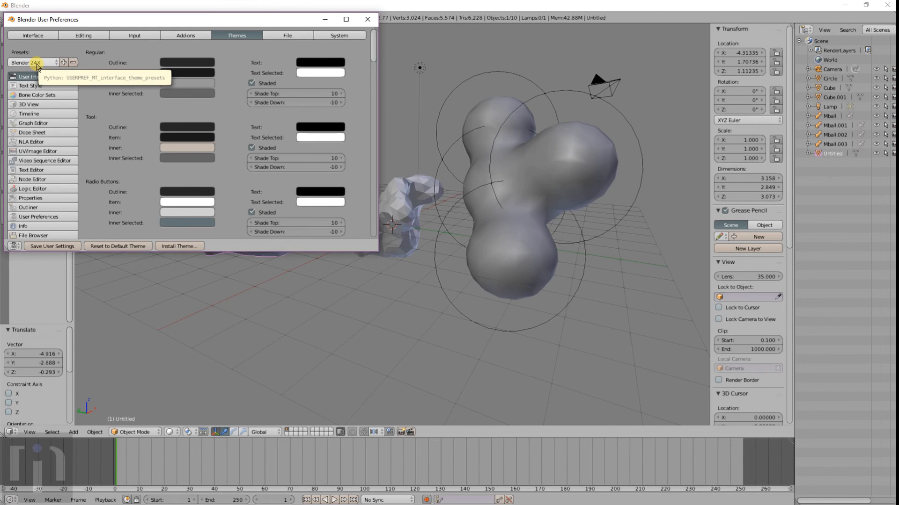
pyautogui.click(37, 65)
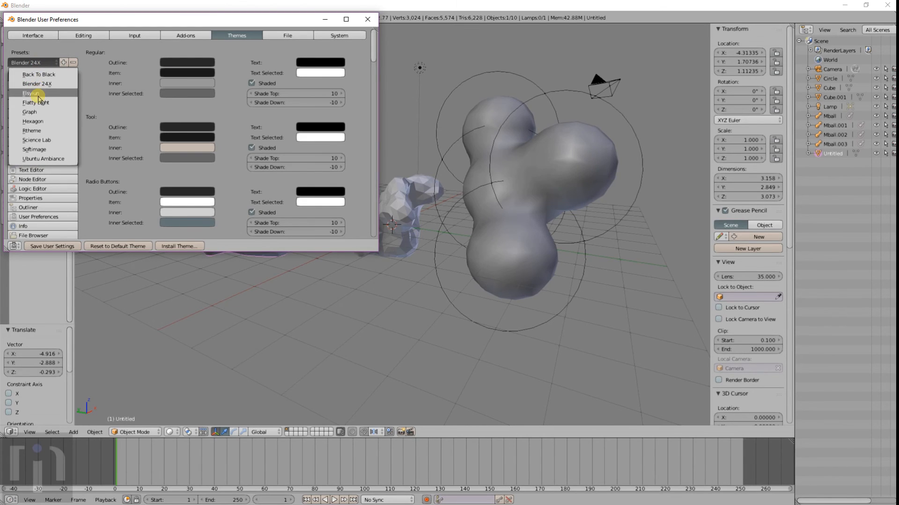
pyautogui.click(39, 94)
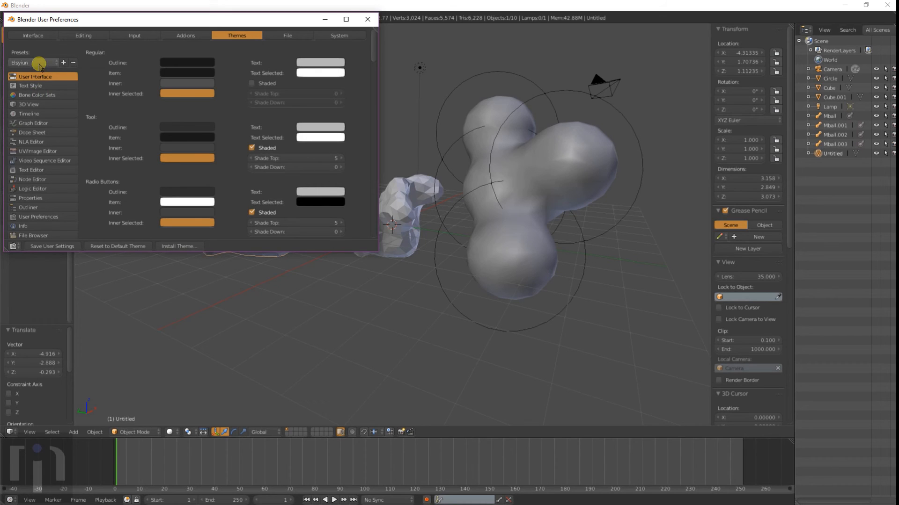
# Try the Flatty Light, Graph and Hexagon theme presets on the interface.
pyautogui.click(40, 65)
pyautogui.click(39, 102)
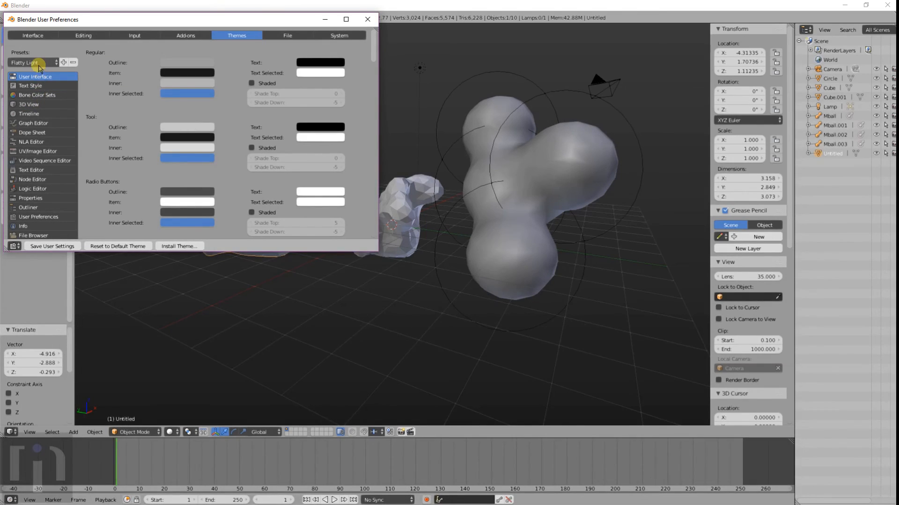
pyautogui.click(39, 66)
pyautogui.click(39, 101)
pyautogui.click(40, 64)
pyautogui.click(39, 112)
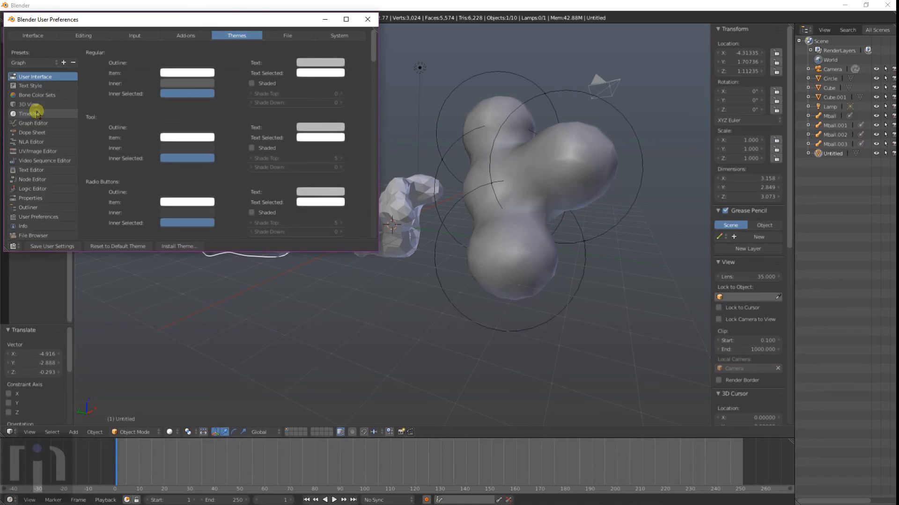
pyautogui.click(39, 65)
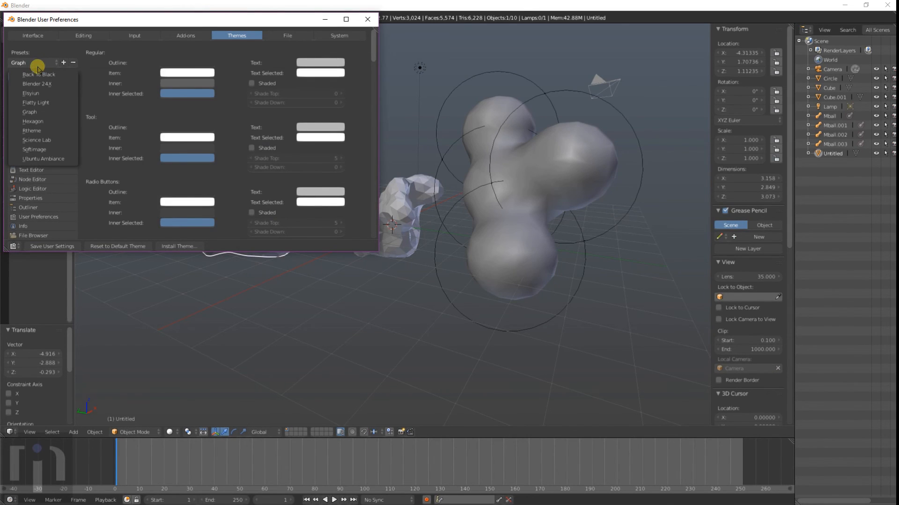
pyautogui.click(34, 121)
# Try the Rtheme, Science Lab and Ubuntu Ambiance theme presets on the interface.
pyautogui.click(43, 64)
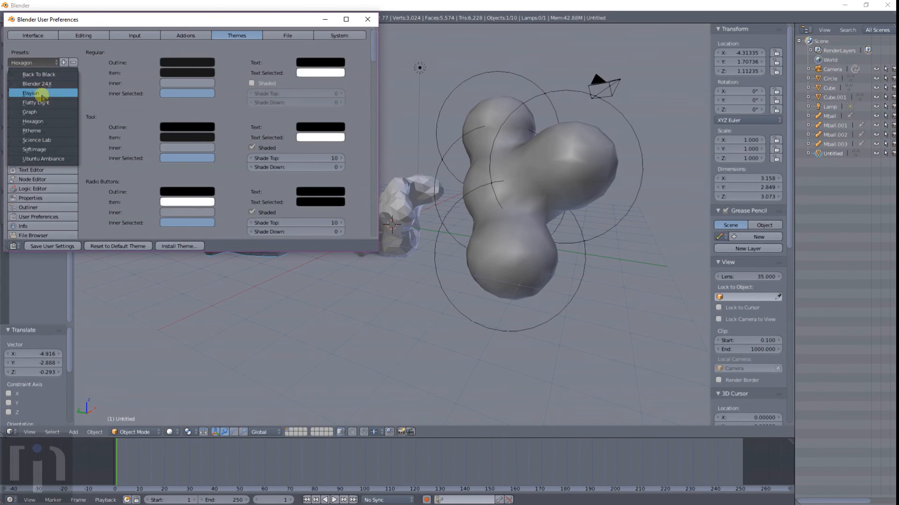
pyautogui.click(42, 130)
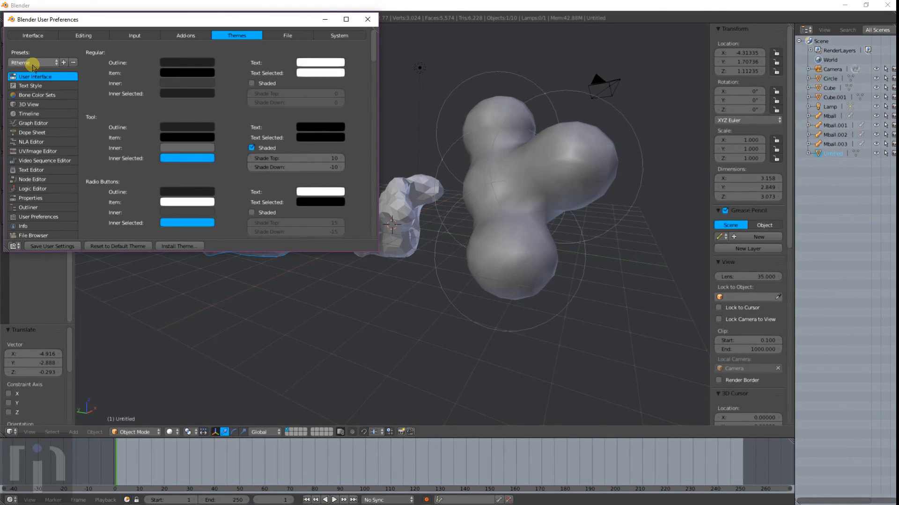
pyautogui.click(32, 64)
pyautogui.click(38, 140)
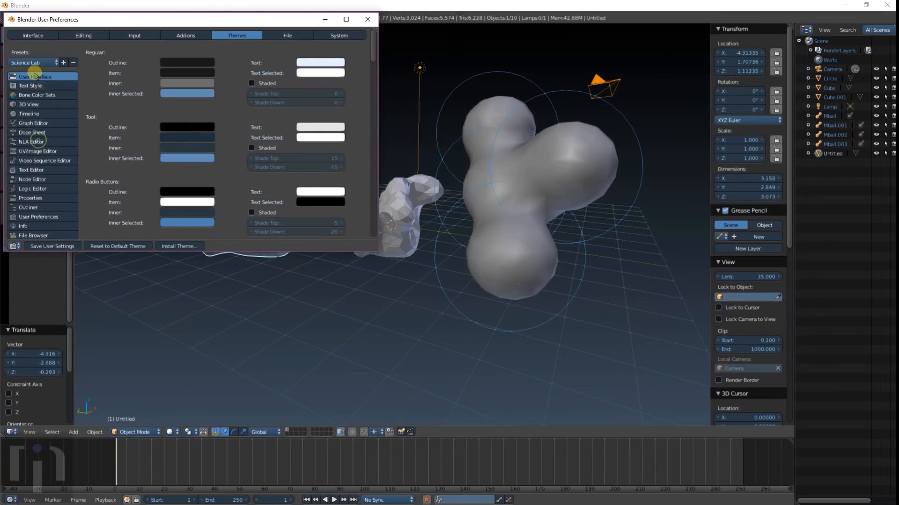
pyautogui.click(34, 63)
pyautogui.click(45, 157)
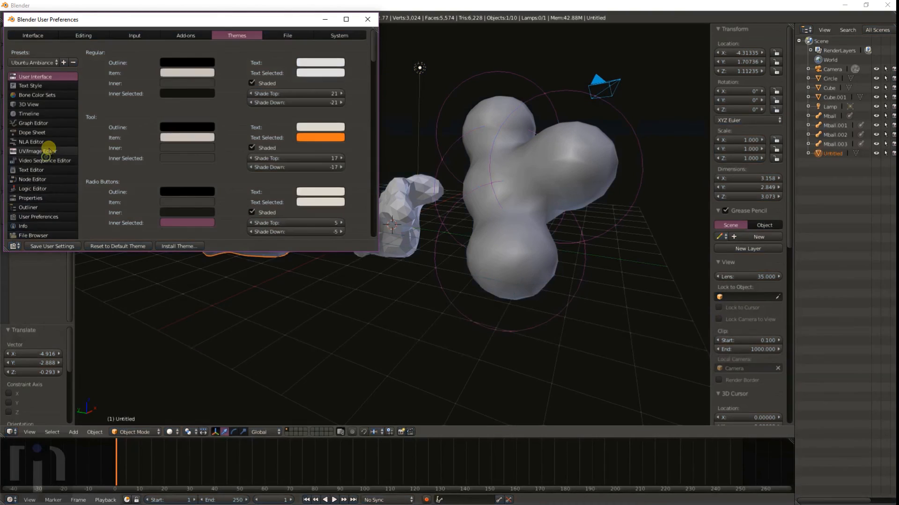
# Switch the theme back to Back To Black and on to Blender 24X, and close the user preferences.
pyautogui.click(41, 64)
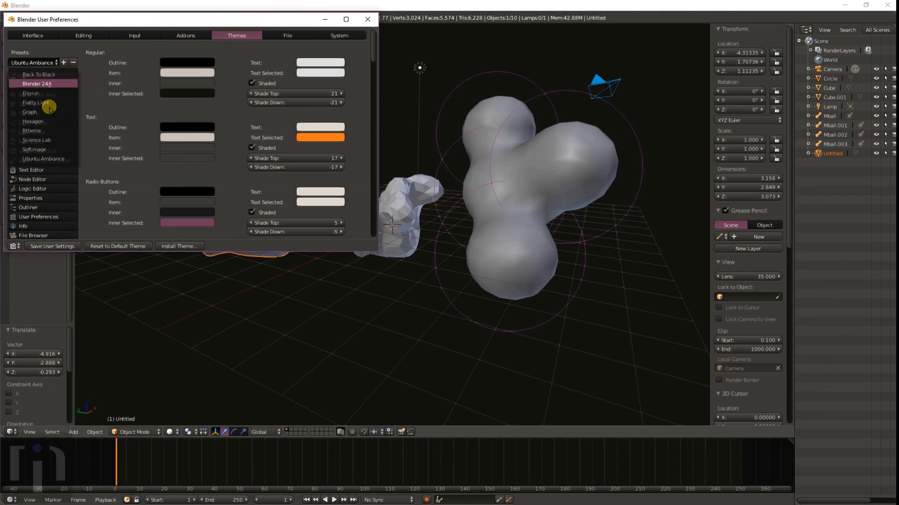
pyautogui.click(47, 65)
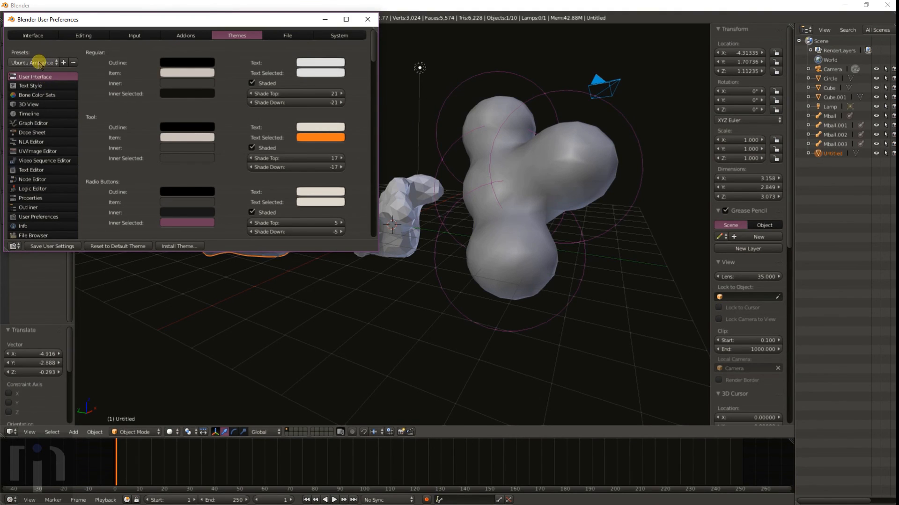
pyautogui.click(39, 63)
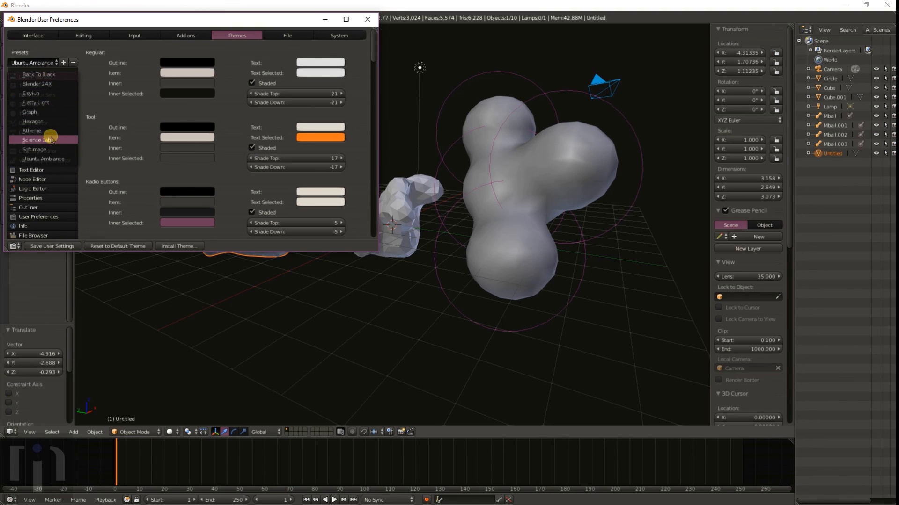
pyautogui.click(50, 77)
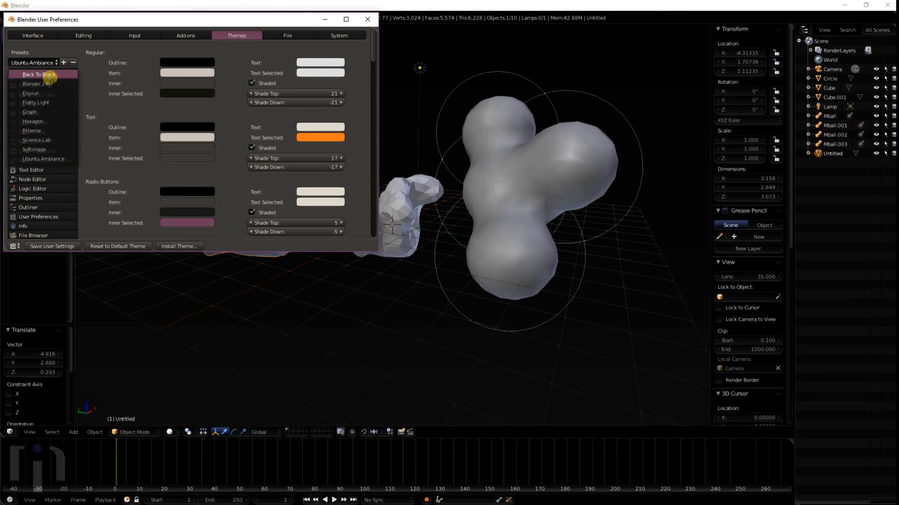
pyautogui.click(40, 63)
pyautogui.click(39, 84)
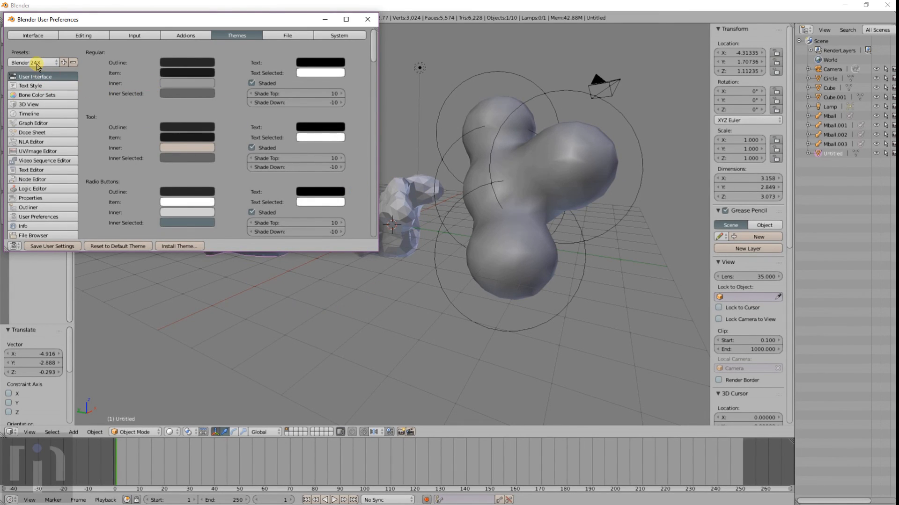
pyautogui.click(368, 20)
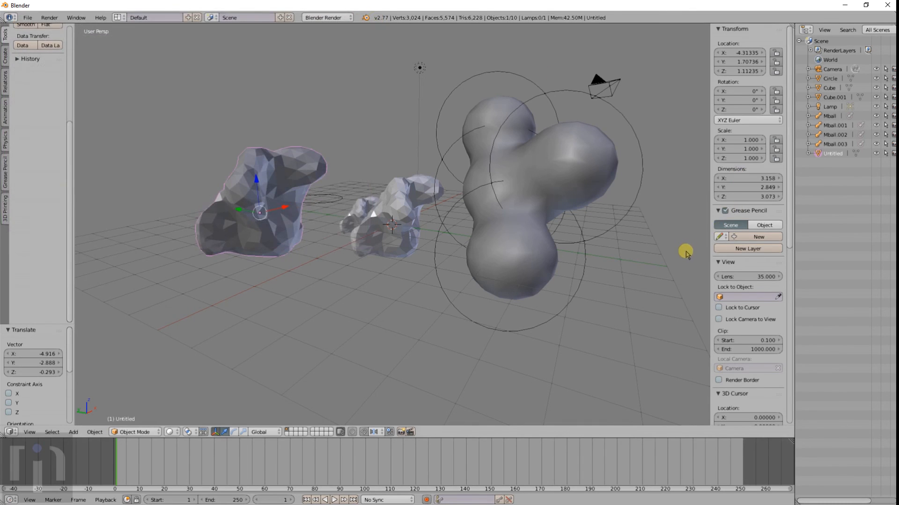
# Quit Blender without saving the changes, relaunch it and dismiss the splash screen to reach the default scene.
pyautogui.scroll(-3, 753, 220)
pyautogui.scroll(-4, 274, 161)
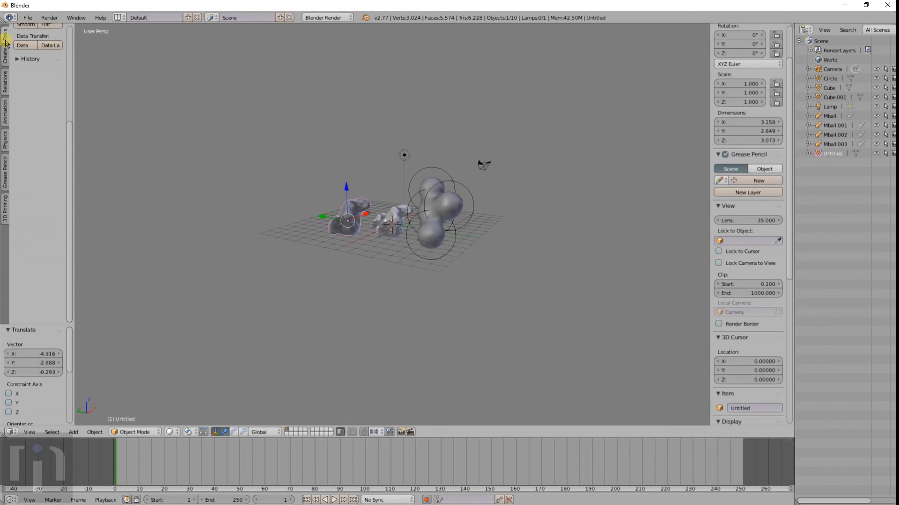
pyautogui.click(28, 18)
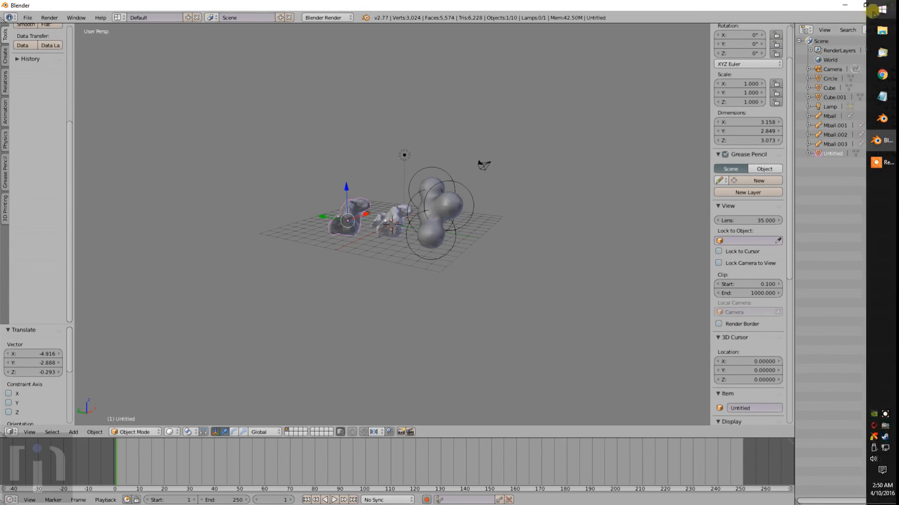
pyautogui.click(886, 6)
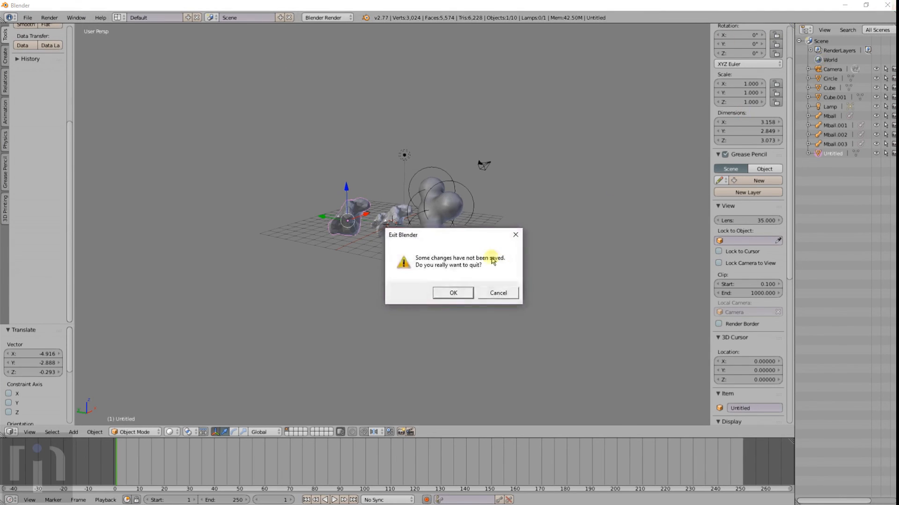
pyautogui.click(452, 294)
pyautogui.click(881, 120)
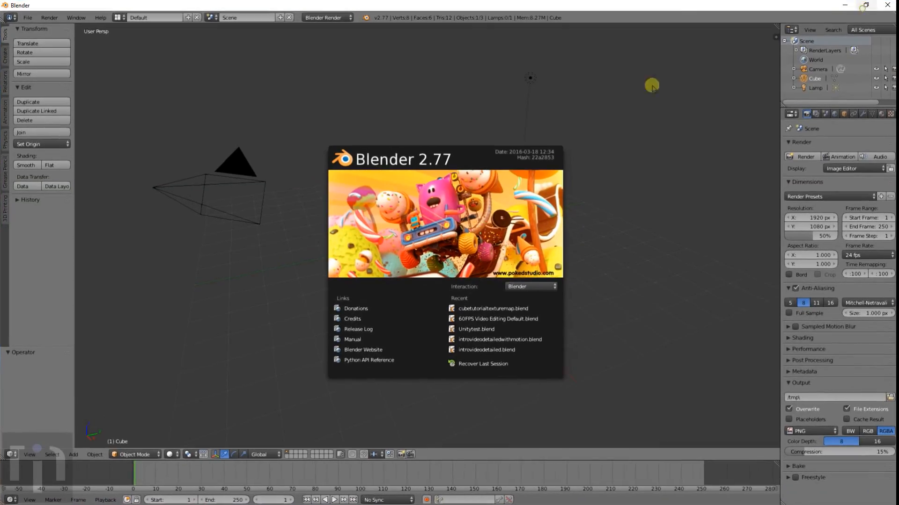
pyautogui.click(621, 248)
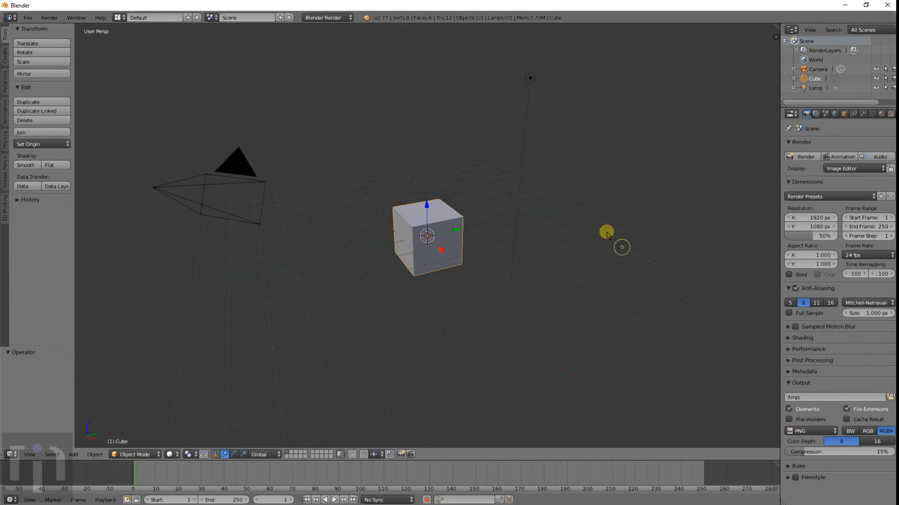